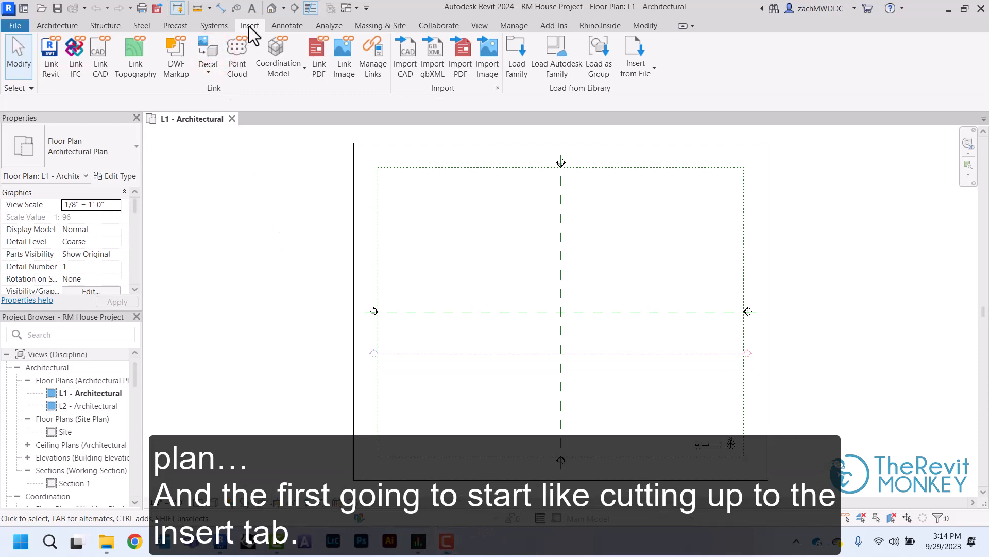
Import page 1 of PLANS - N Bountiful House 1.pdf from the Files for Recording folder at 300 DPI
left_click(461, 77)
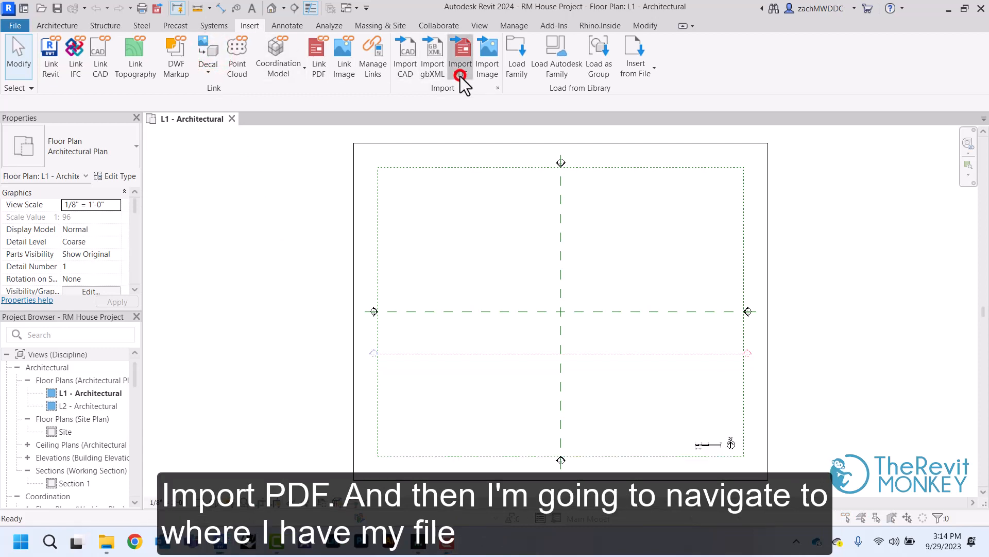
left_click(110, 165)
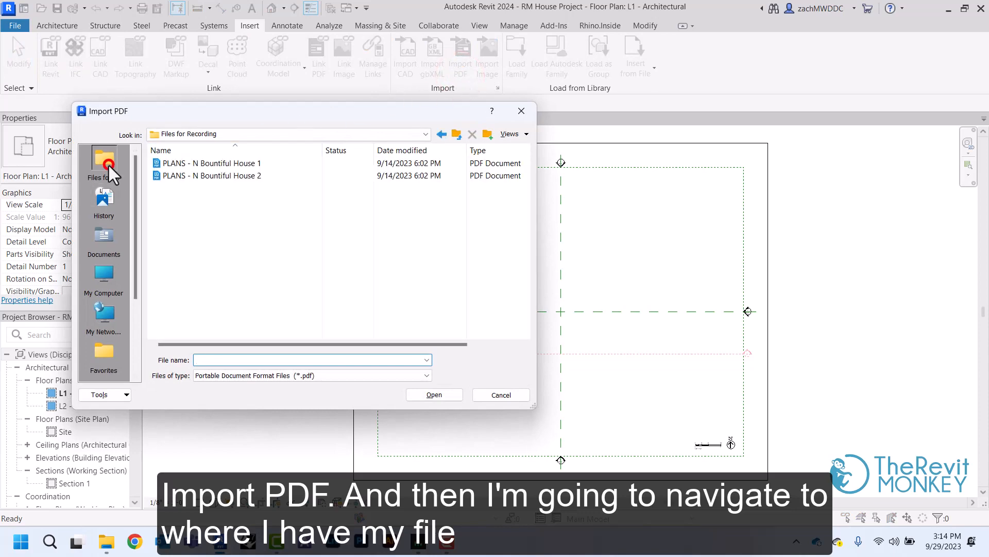
left_click(218, 164)
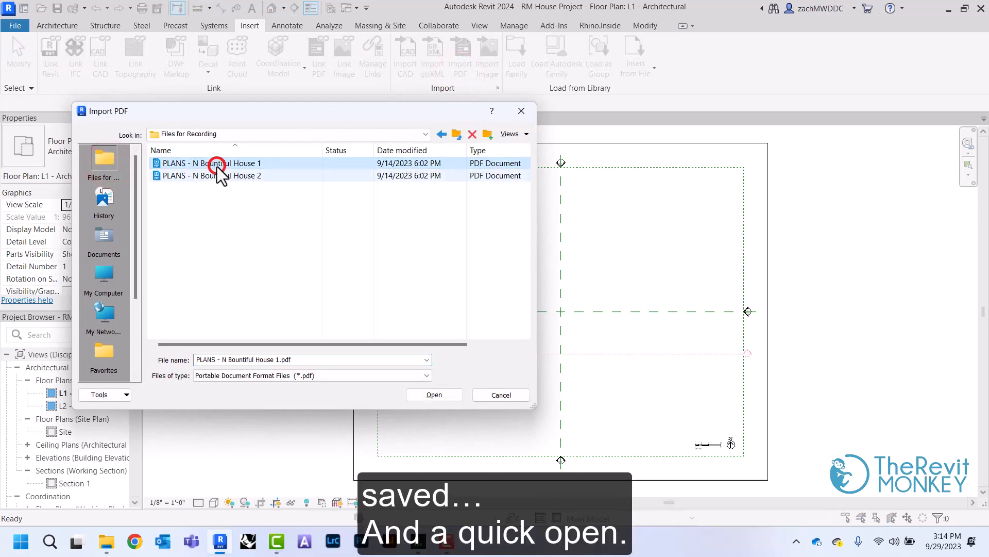
left_click(434, 395)
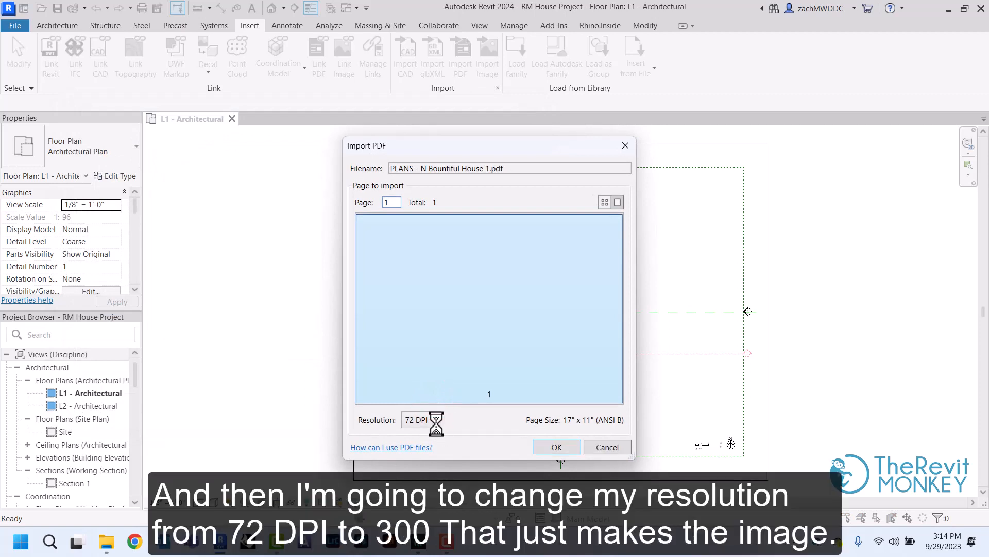
left_click(436, 423)
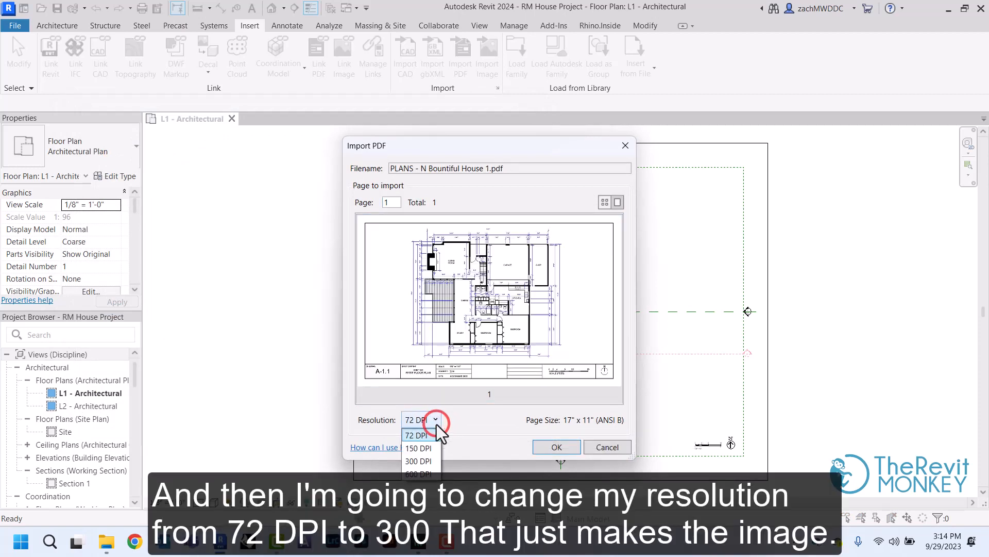
left_click(431, 460)
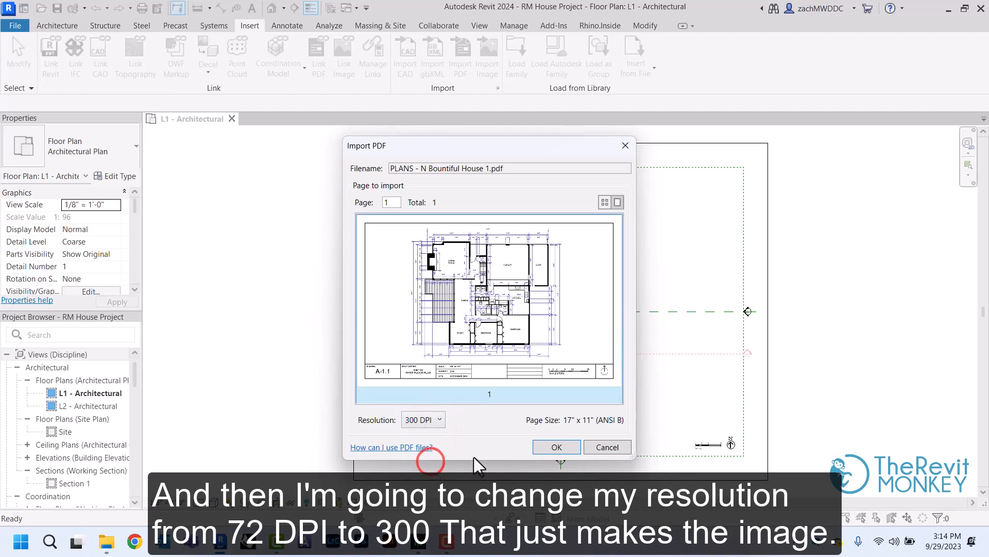
left_click(544, 447)
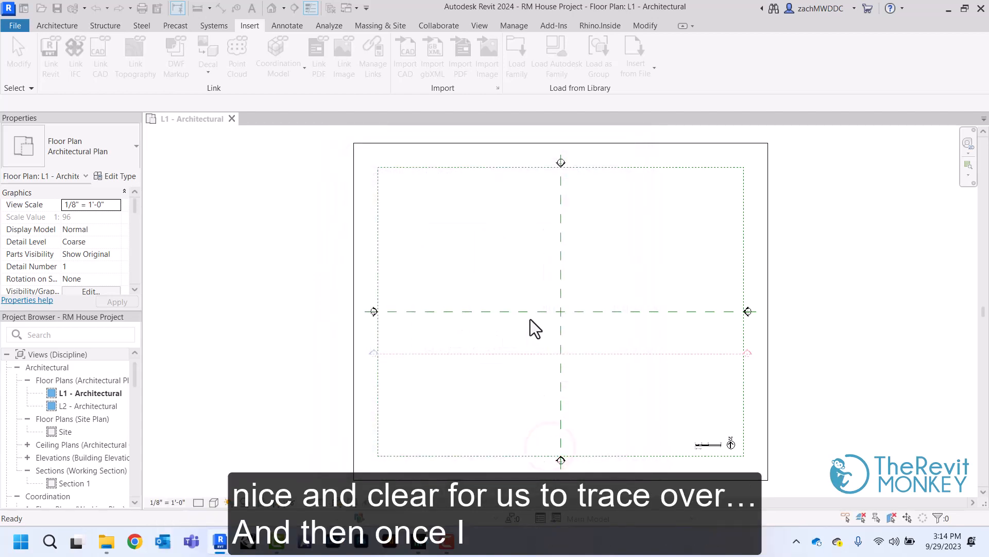
Place the imported PDF at the intersection of the two dashed reference planes in the L1 - Architectural plan and deselect it
left_click(560, 313)
scroll(563, 325, "up", 2)
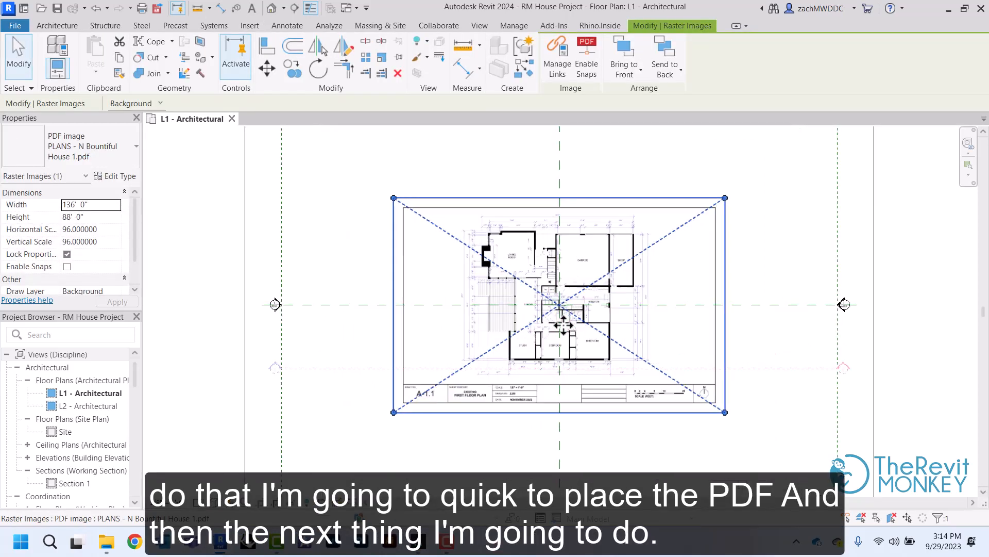
scroll(564, 325, "up", 4)
scroll(434, 137, "up", 2)
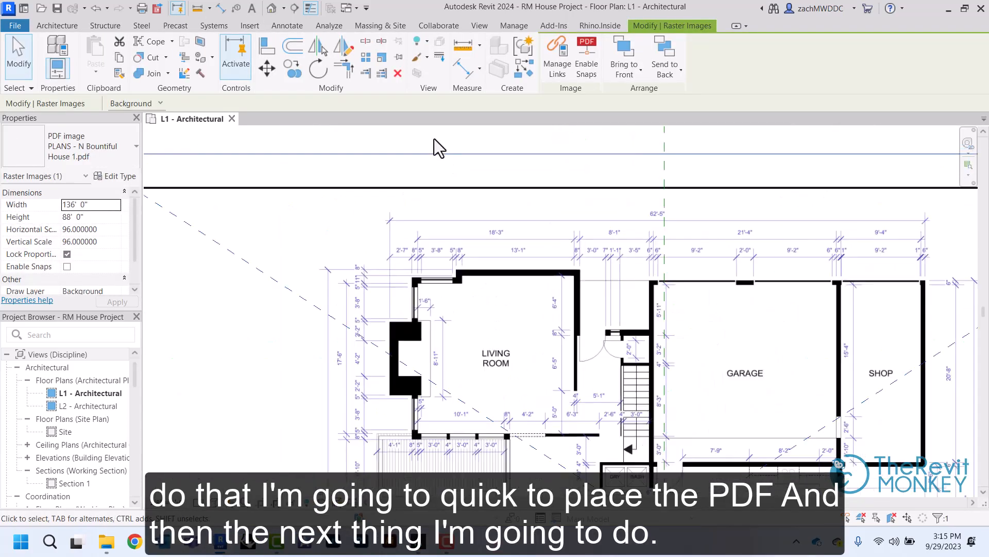
left_click(433, 136)
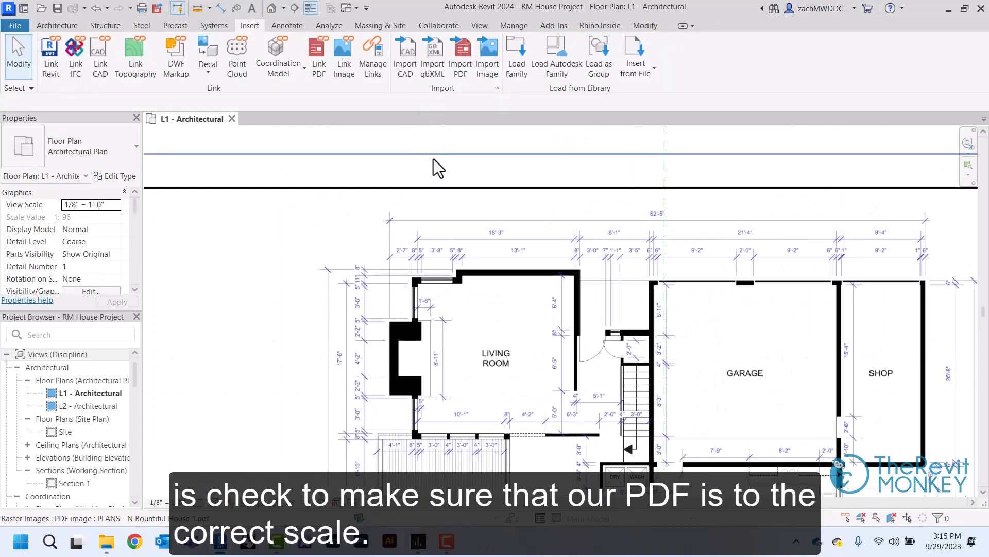
Check the PDF's scale by measuring the 8" dimension above the living room with a temporary detail line
scroll(427, 263, "up", 3)
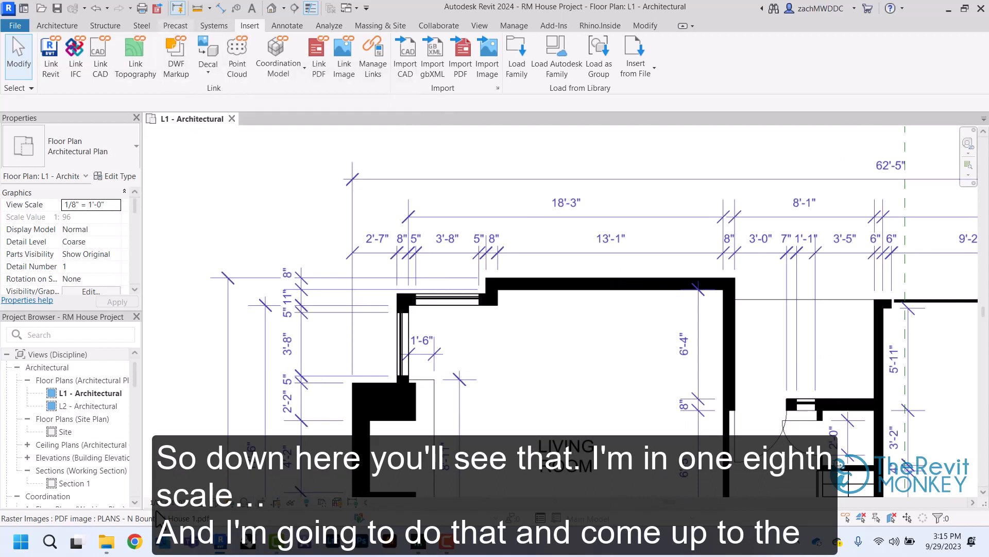
left_click(286, 25)
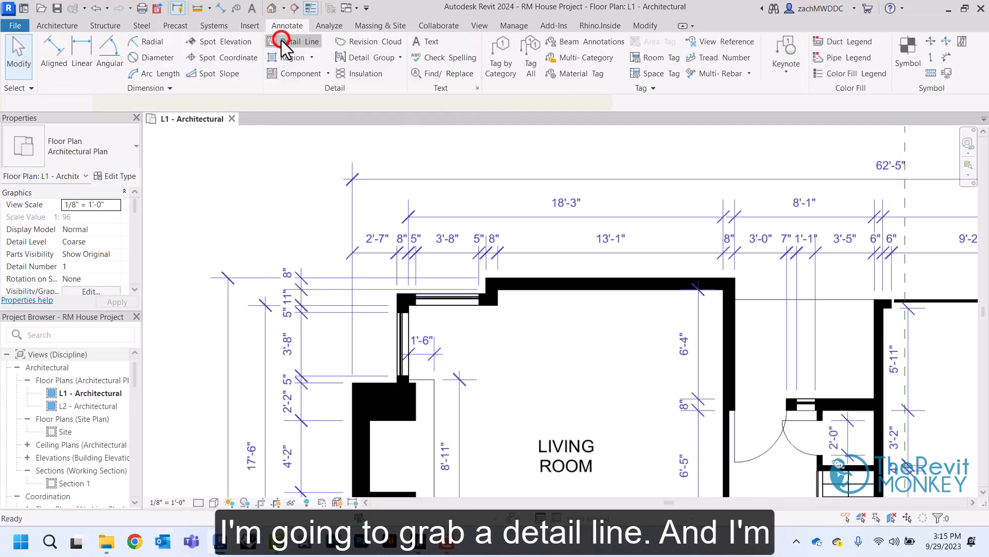
left_click(281, 41)
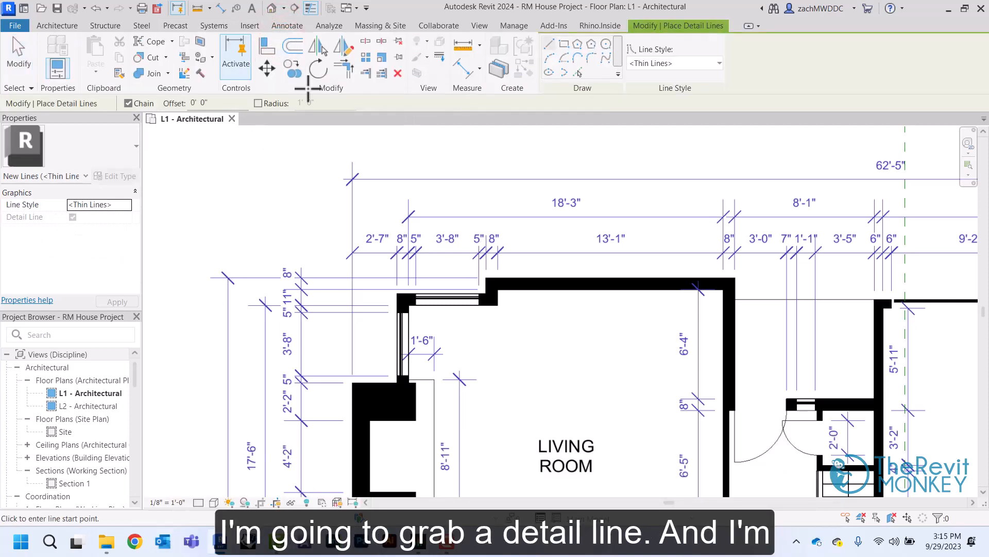
scroll(399, 255, "up", 3)
scroll(398, 255, "up", 5)
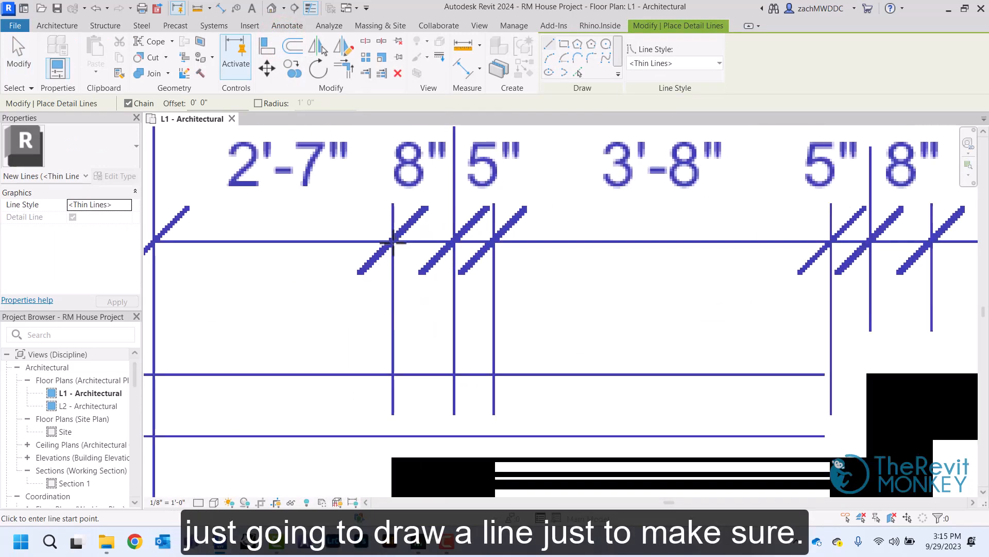
left_click(393, 241)
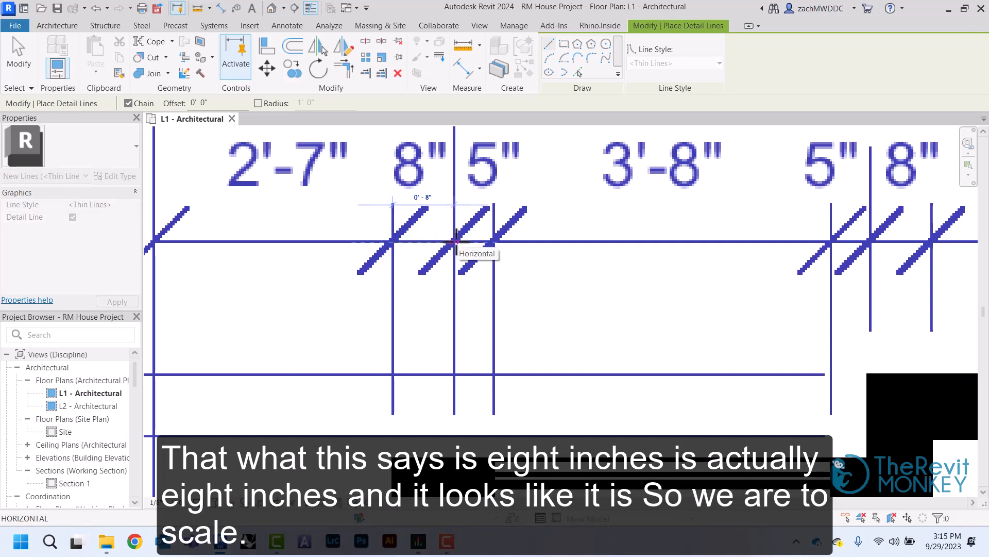
right_click(456, 241)
left_click(468, 247)
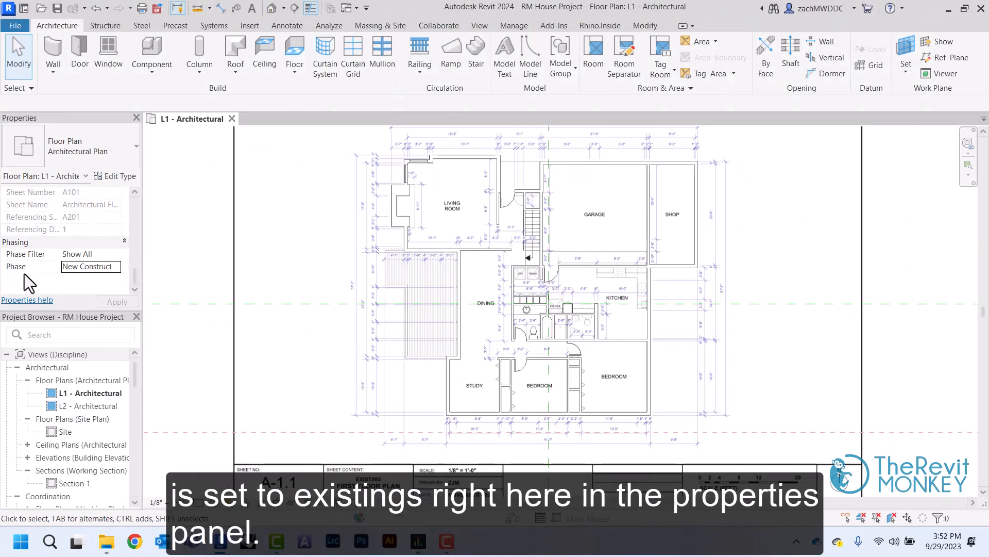
Set the phase of the L1 - Architectural floor plan to Existing
left_click(118, 270)
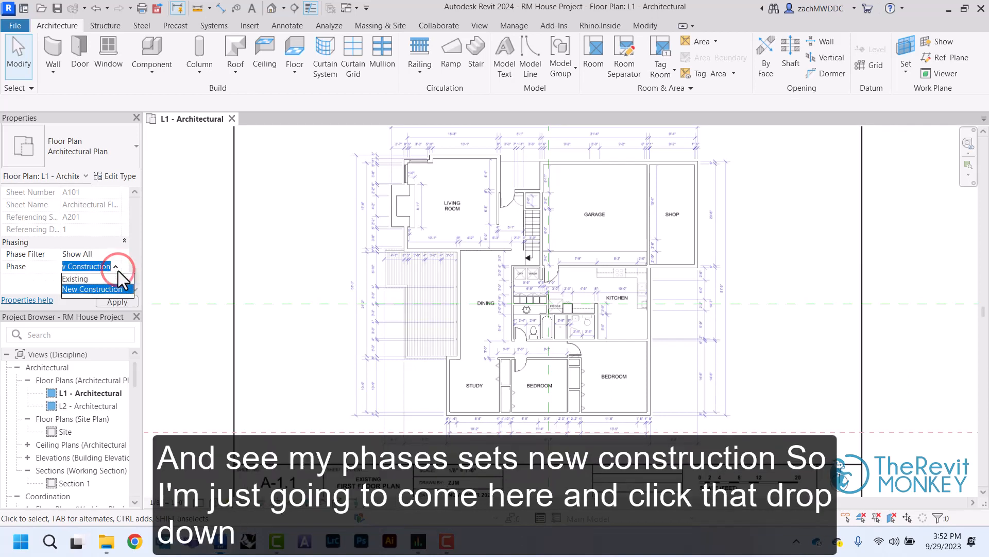
left_click(77, 280)
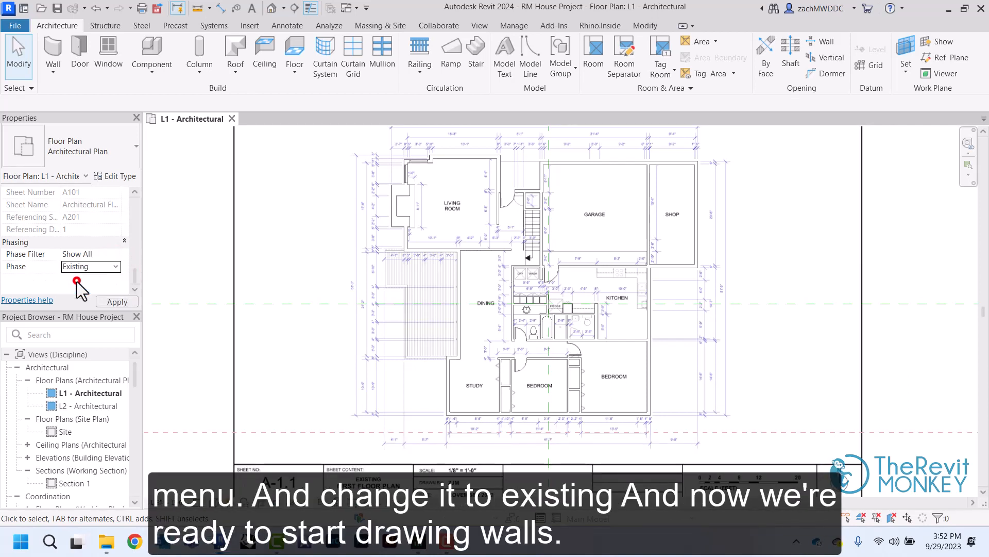
left_click(178, 240)
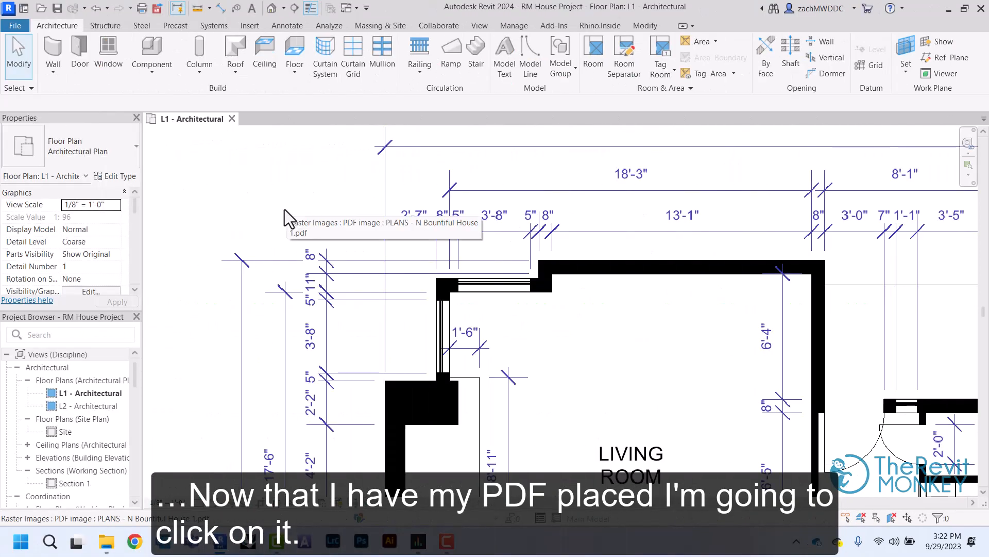
Enable snaps on the placed PDF image
left_click(445, 277)
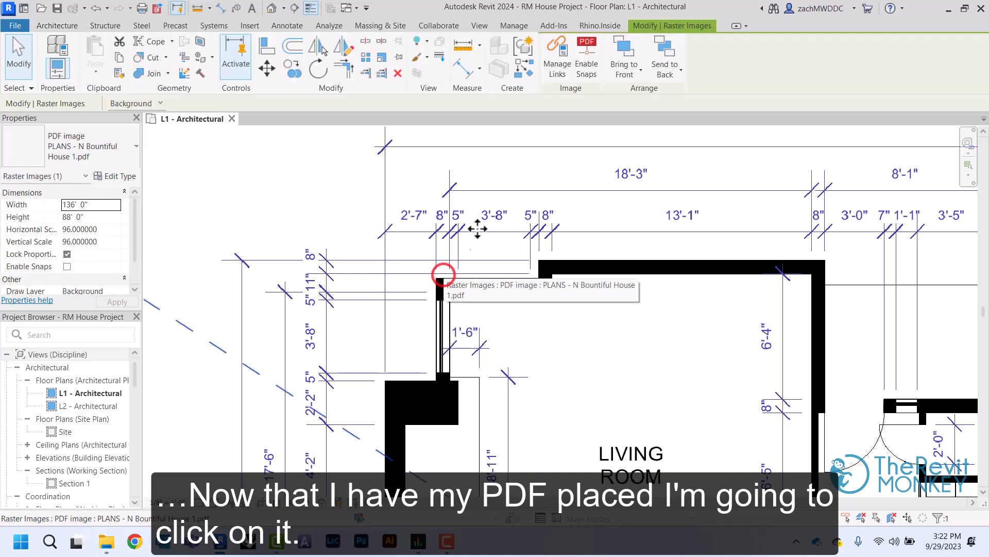
left_click(588, 67)
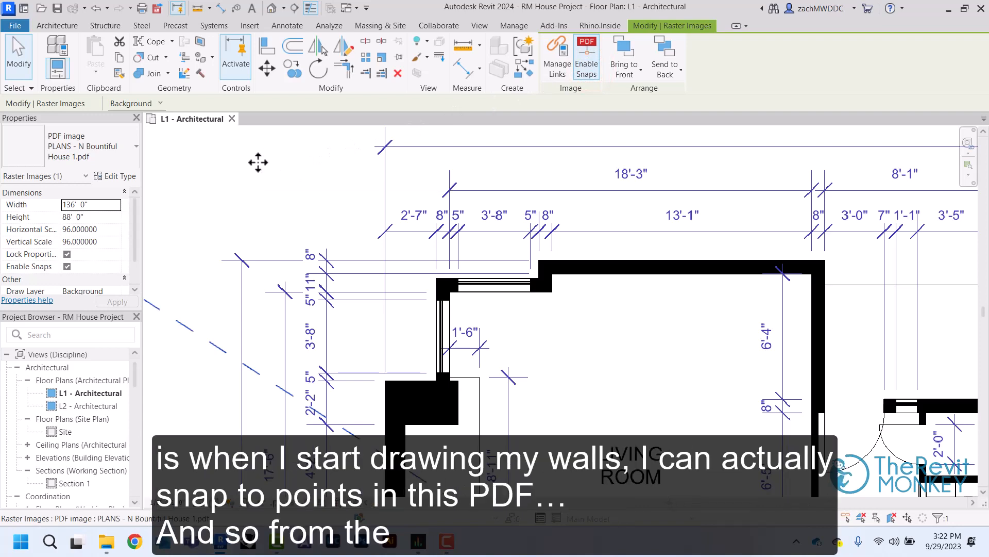
Trace Generic - 8" walls with location line Finish Face: Exterior from the fireplace around the living room's stepped corner to its upper-right corner
left_click(58, 26)
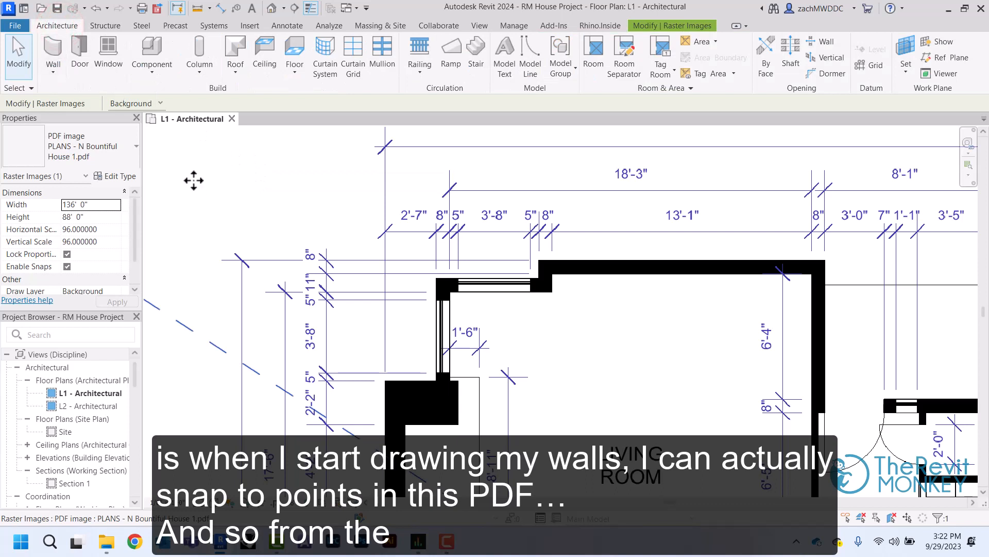
left_click(58, 51)
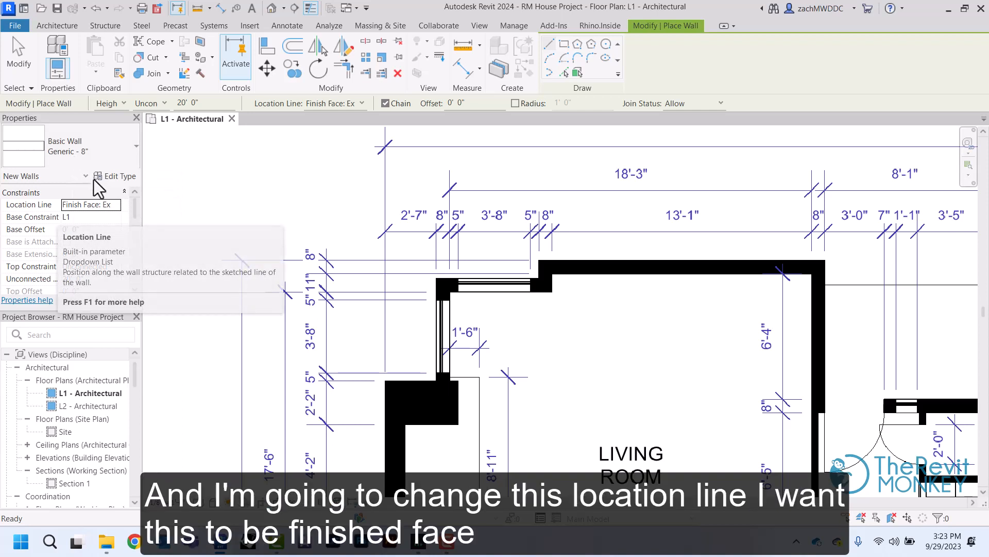
left_click(116, 206)
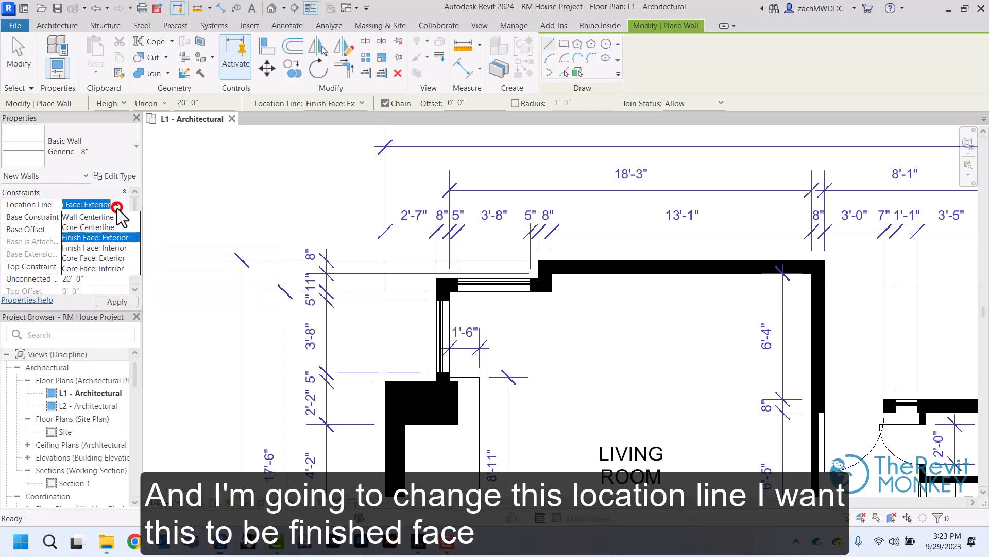
left_click(102, 240)
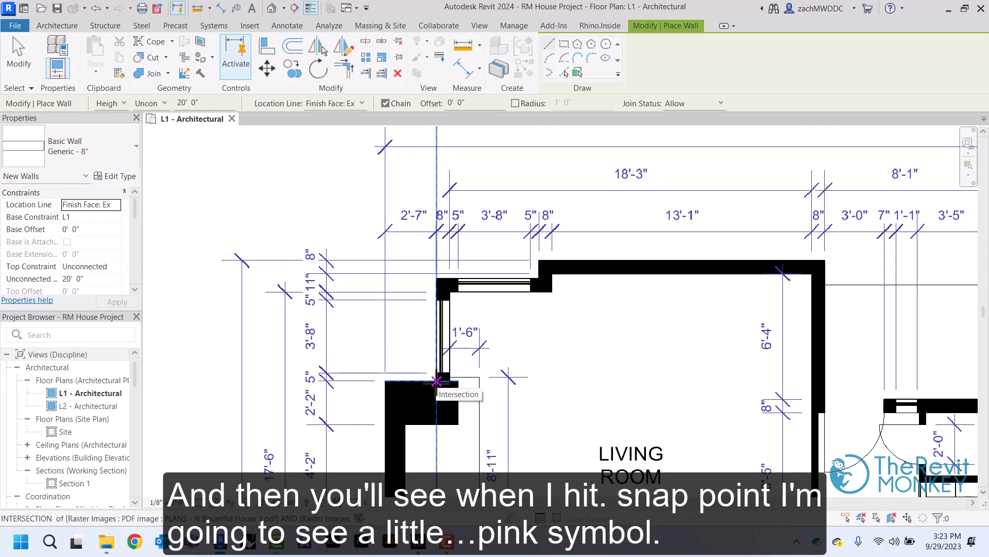
left_click(437, 382)
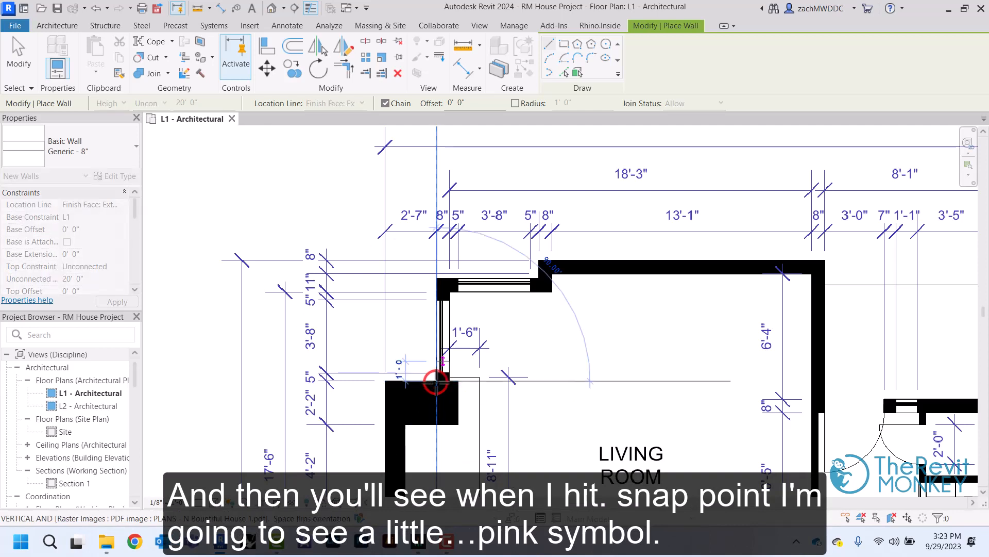
left_click(436, 279)
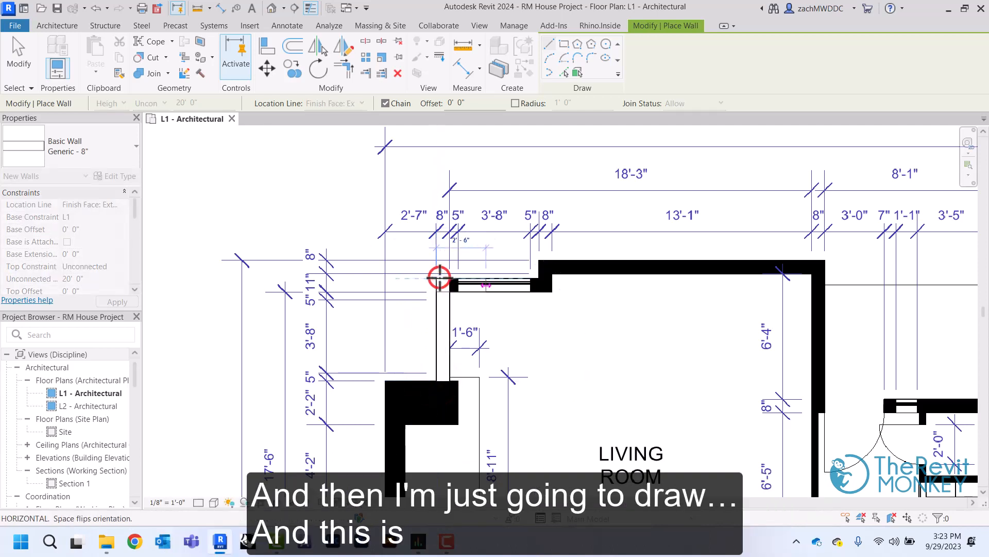
left_click(539, 278)
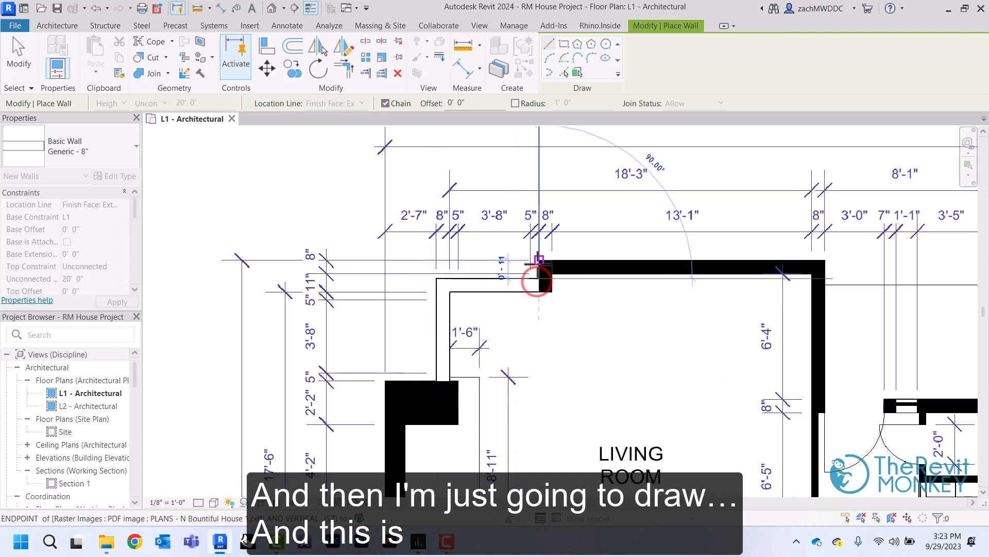
left_click(537, 260)
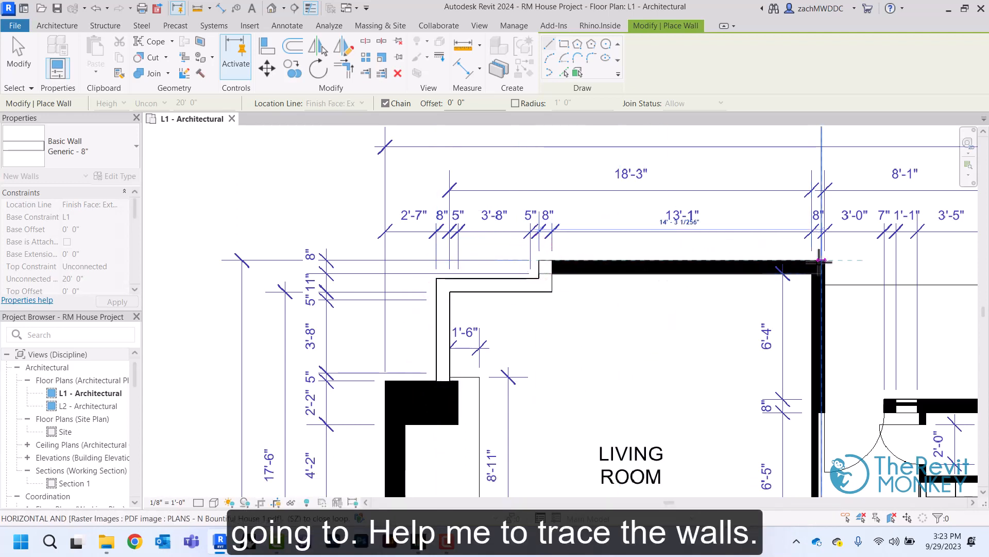
left_click(827, 262)
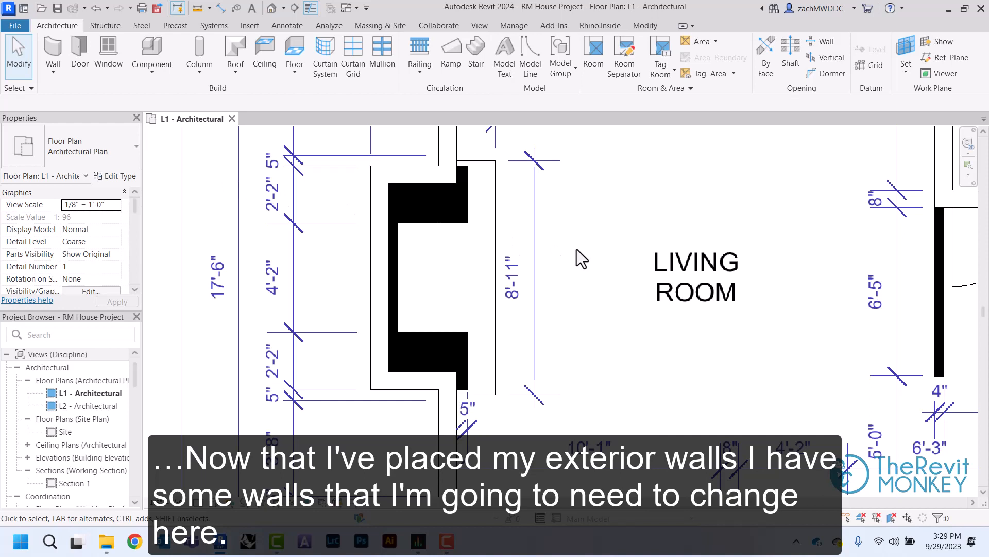
Change the outer wall behind the living room fireplace to the Generic - 12" type
left_click(388, 278)
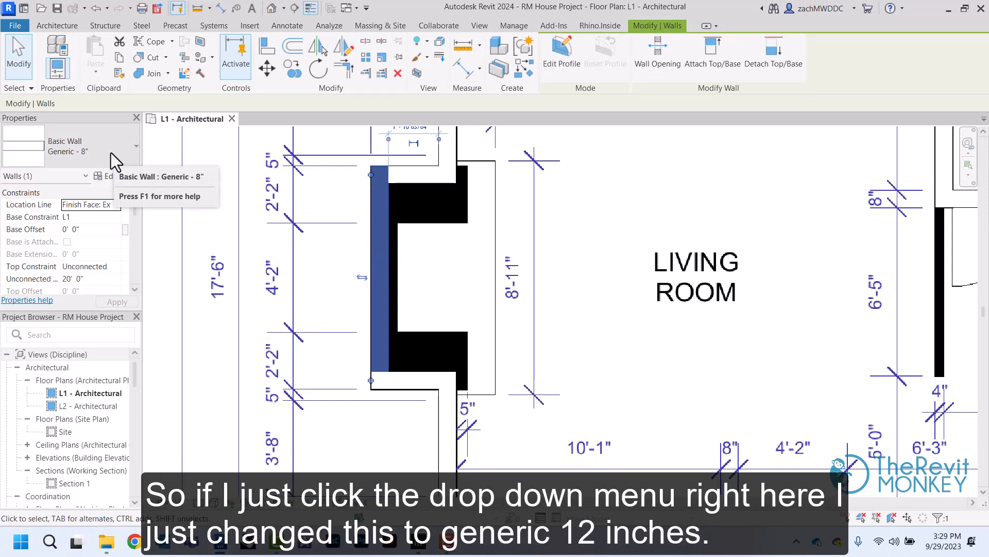
left_click(111, 152)
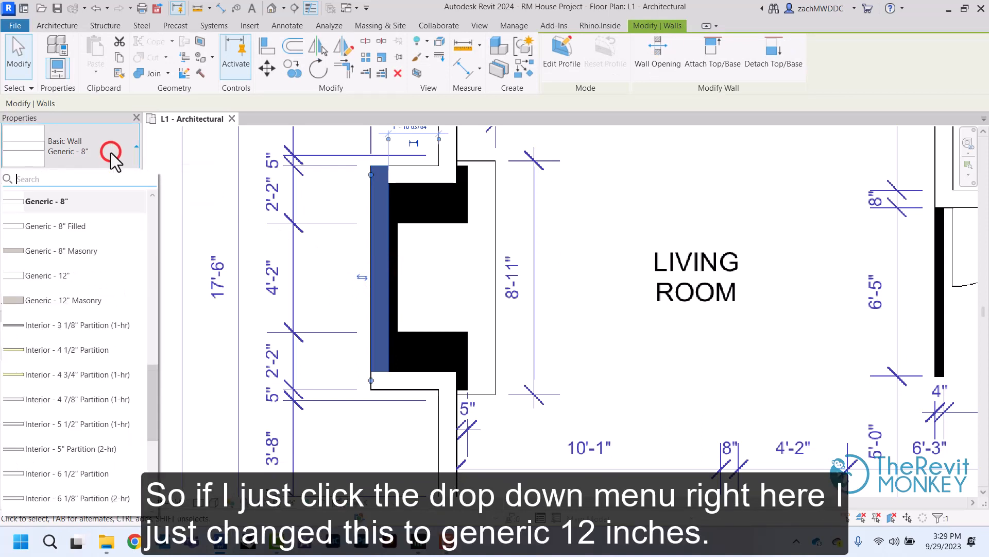
left_click(63, 278)
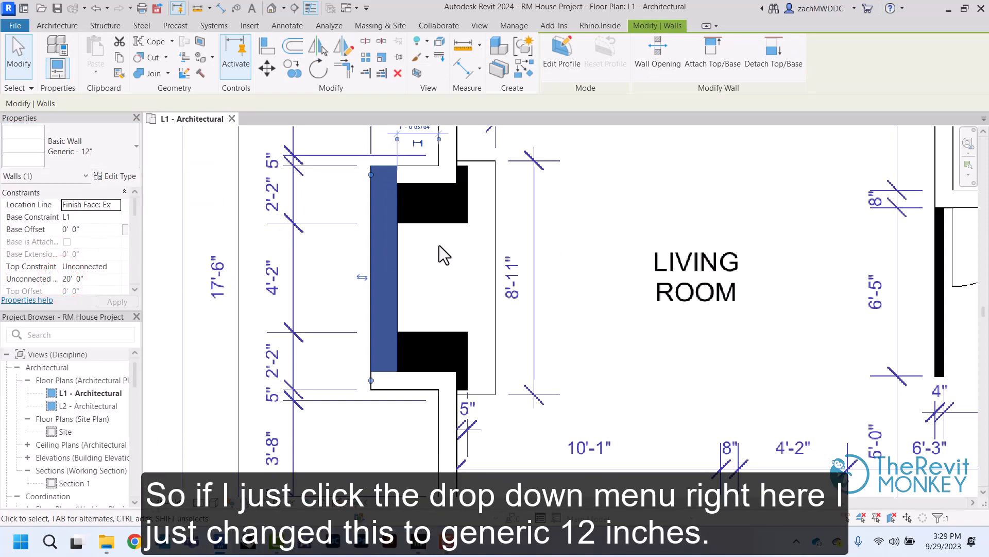
left_click(566, 233)
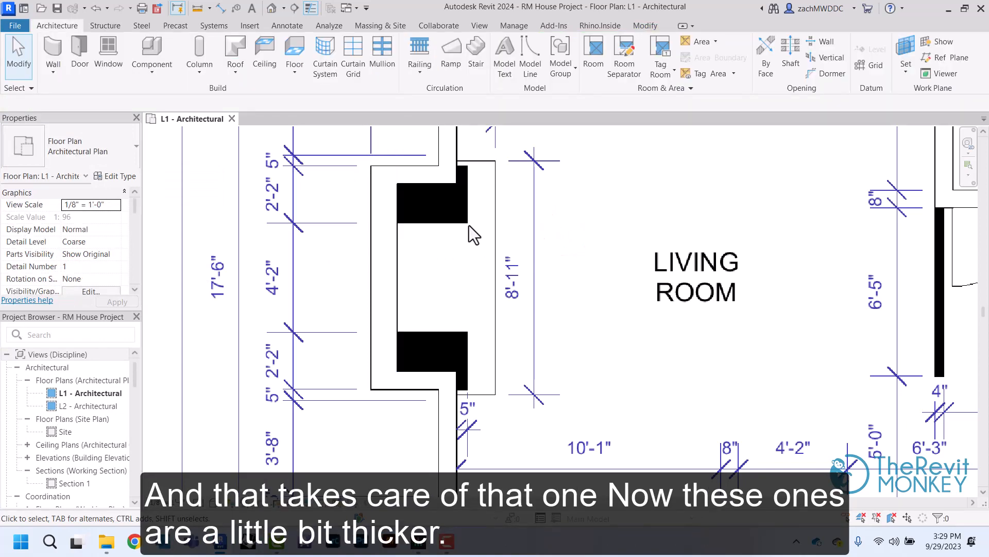
Measure the thickness of the upper fireplace side wall with a temporary detail line, without keeping the line
left_click(281, 27)
left_click(287, 43)
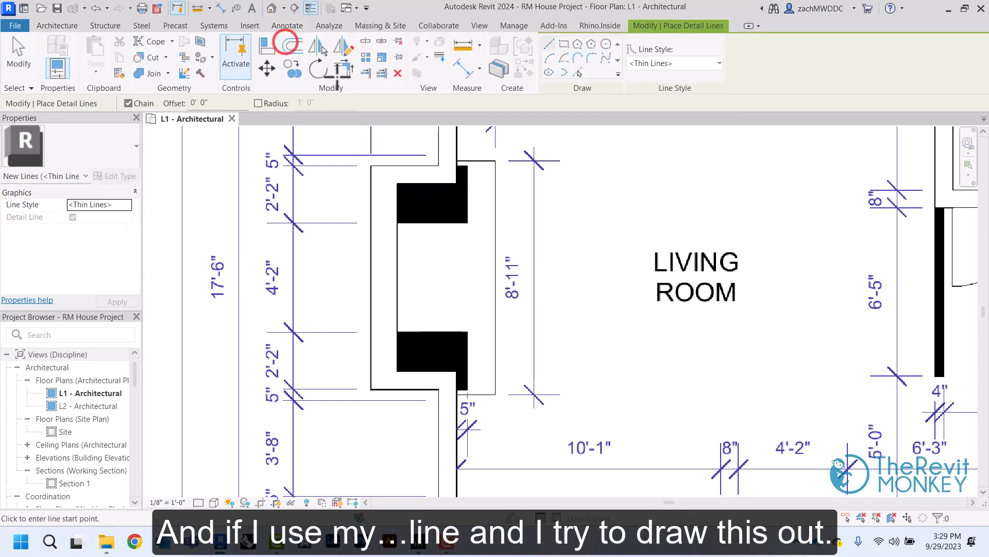
left_click(468, 166)
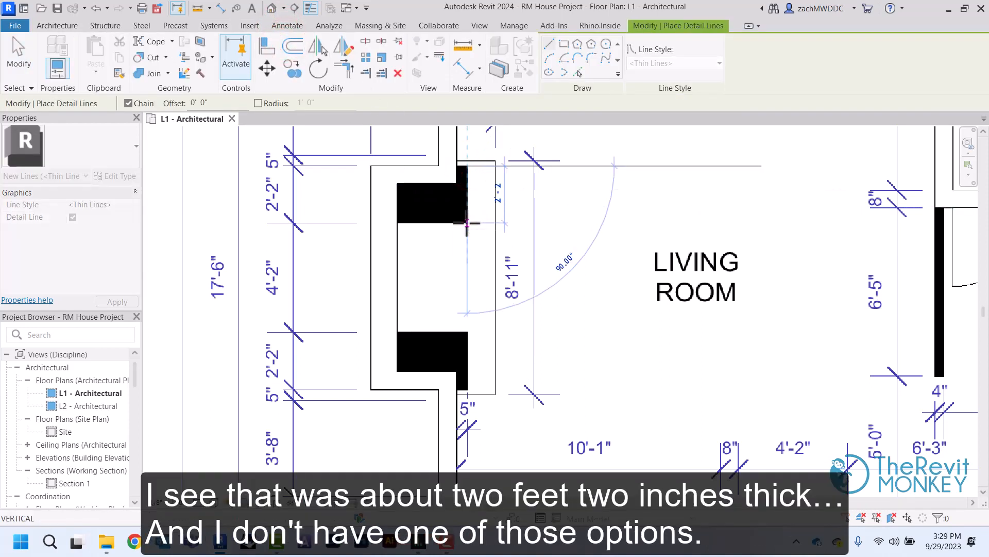
right_click(467, 223)
left_click(474, 227)
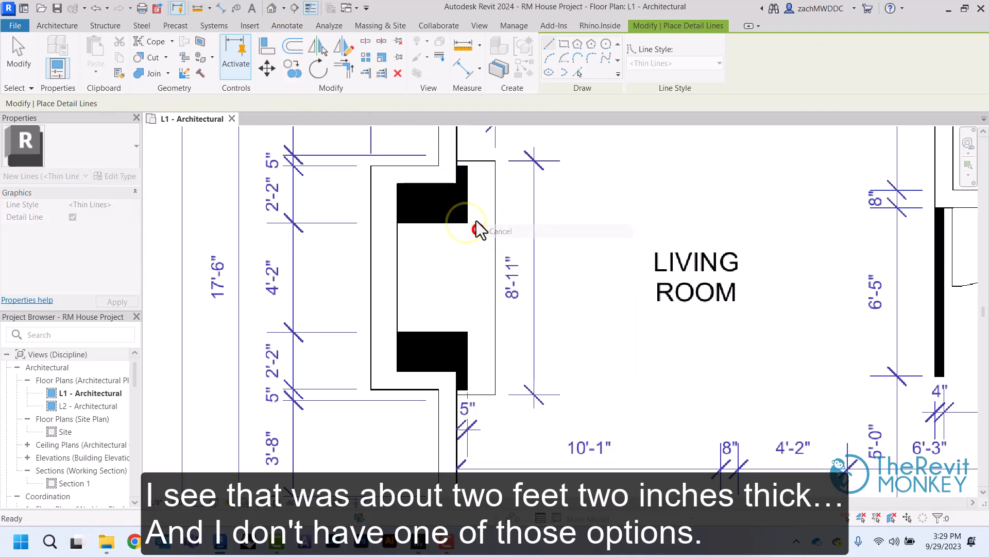
right_click(468, 205)
left_click(480, 209)
Duplicate the Generic - 8" type of the upper fireplace side wall as a new wall type named Generic - 26"
left_click(435, 175)
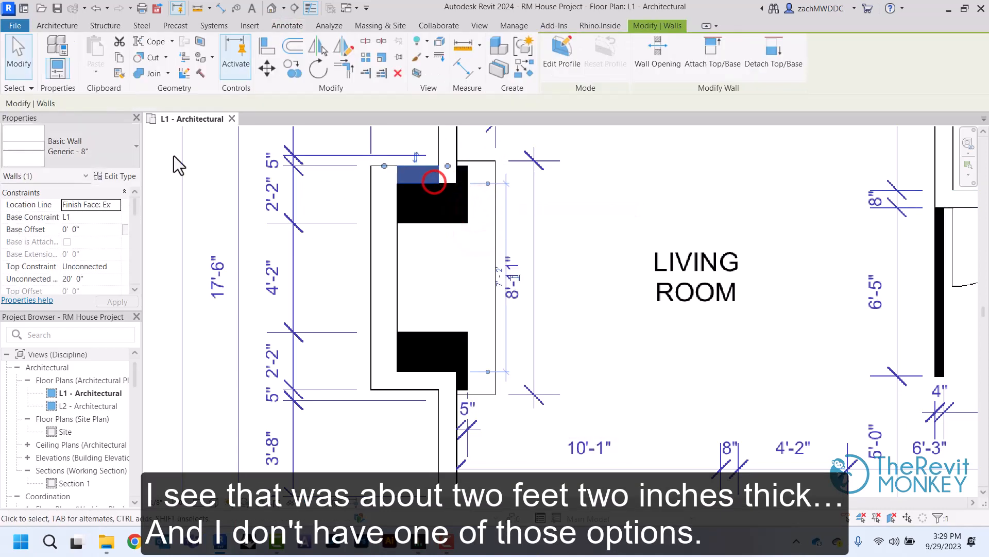
left_click(65, 148)
scroll(115, 251, "up", 2)
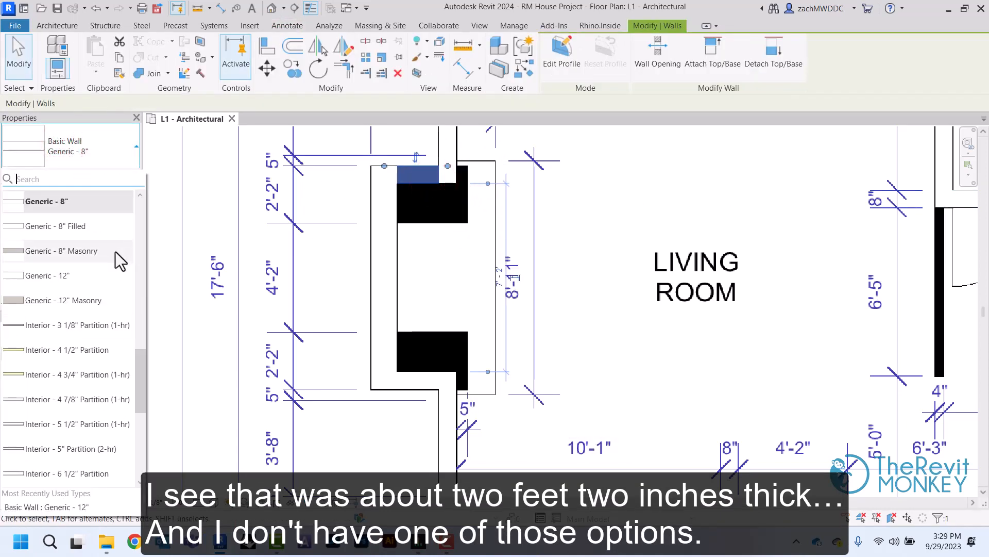
scroll(117, 256, "down", 1)
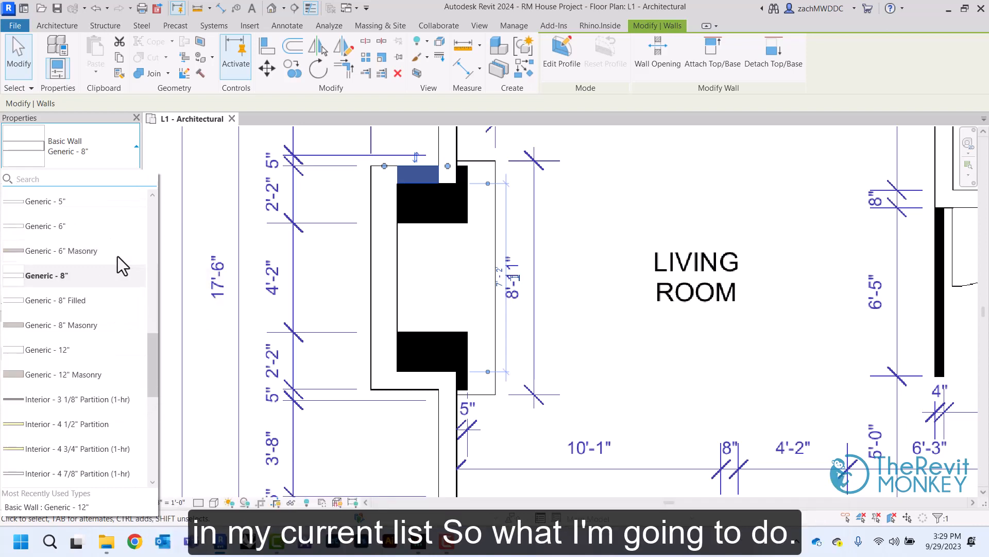
left_click(76, 279)
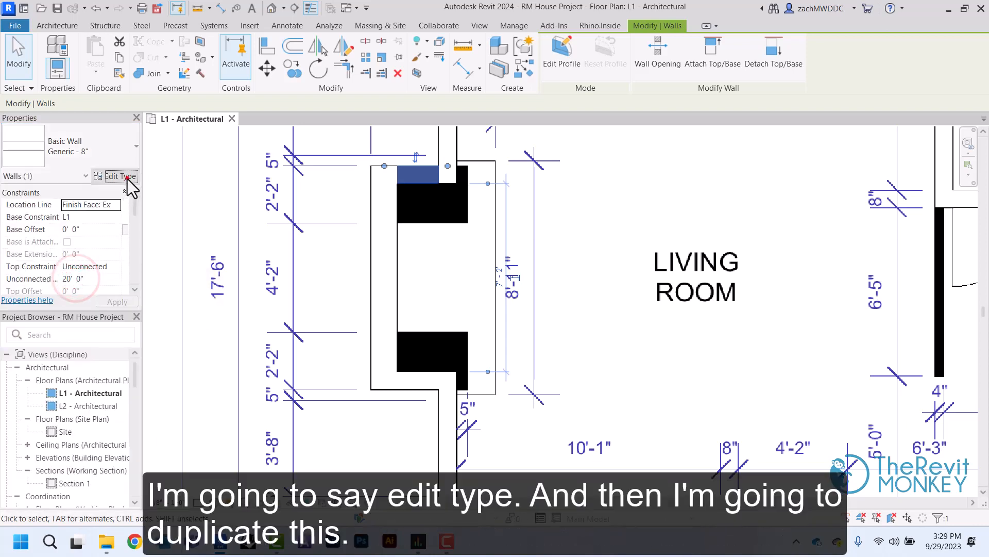
left_click(126, 176)
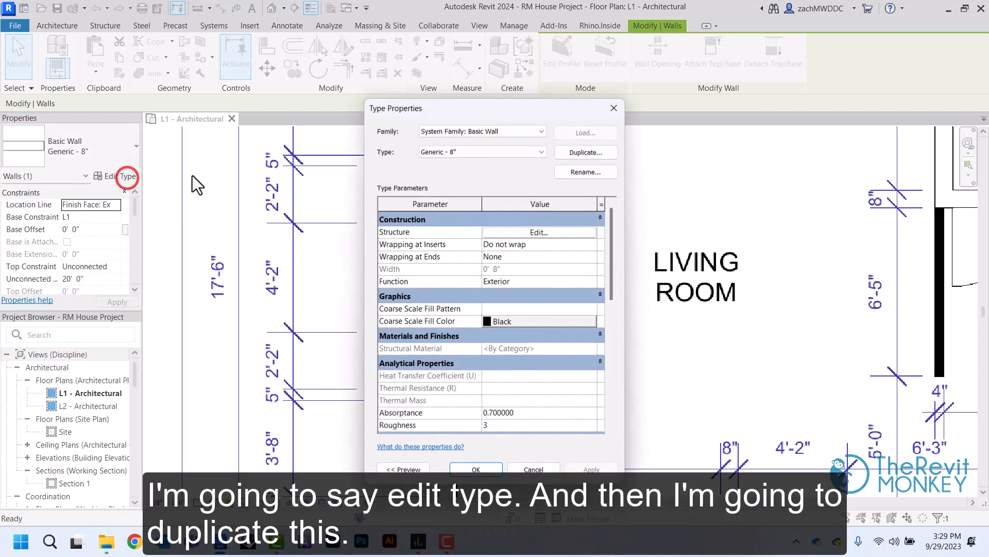
left_click(598, 153)
left_click(504, 292)
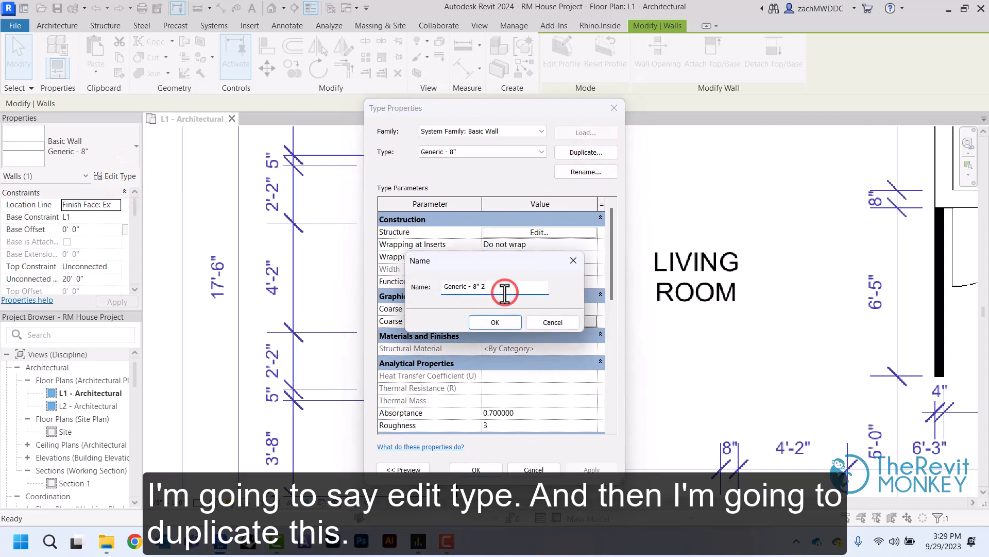
key("BackSpace")
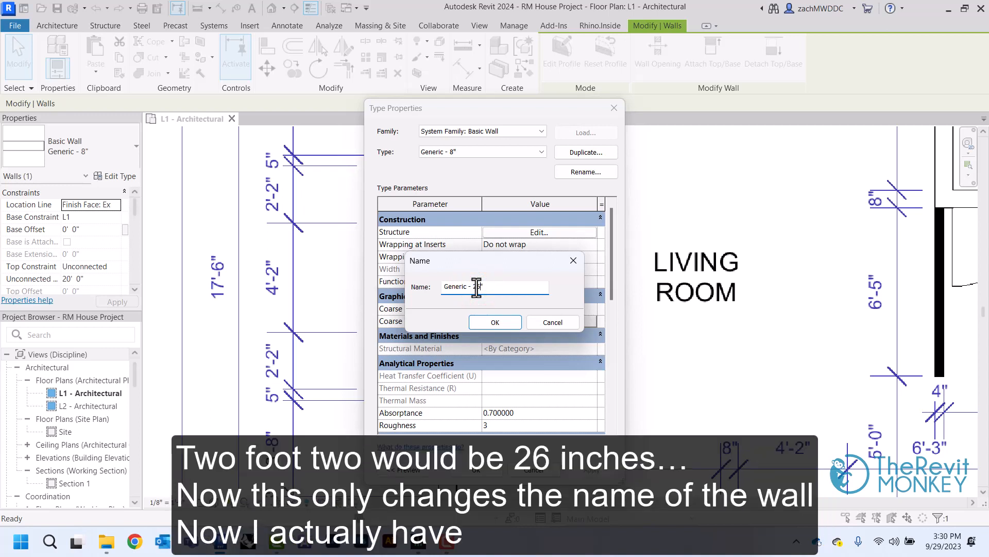
left_click(497, 321)
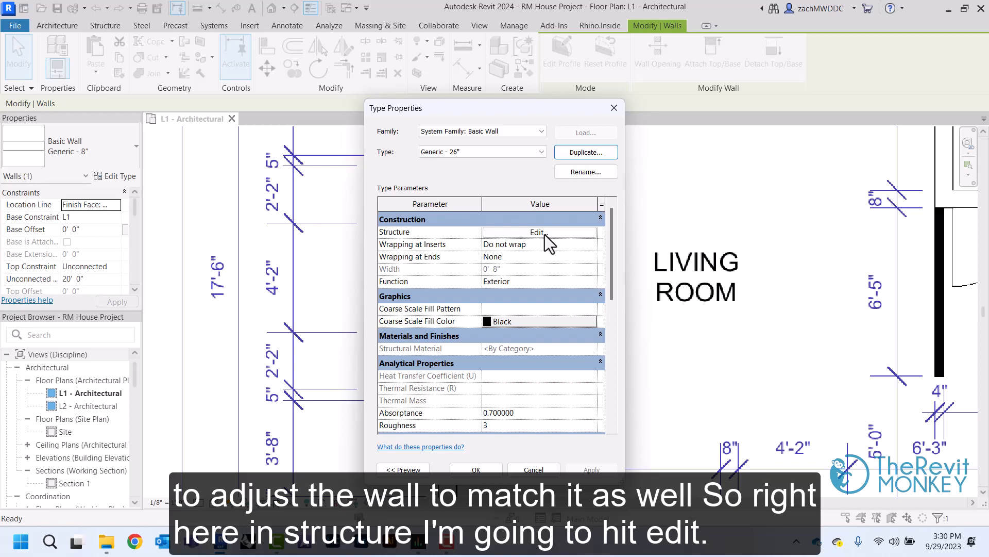
Set the structure layer thickness of the Generic - 26" wall type to 26 inches and apply it to the upper fireplace side wall
left_click(538, 232)
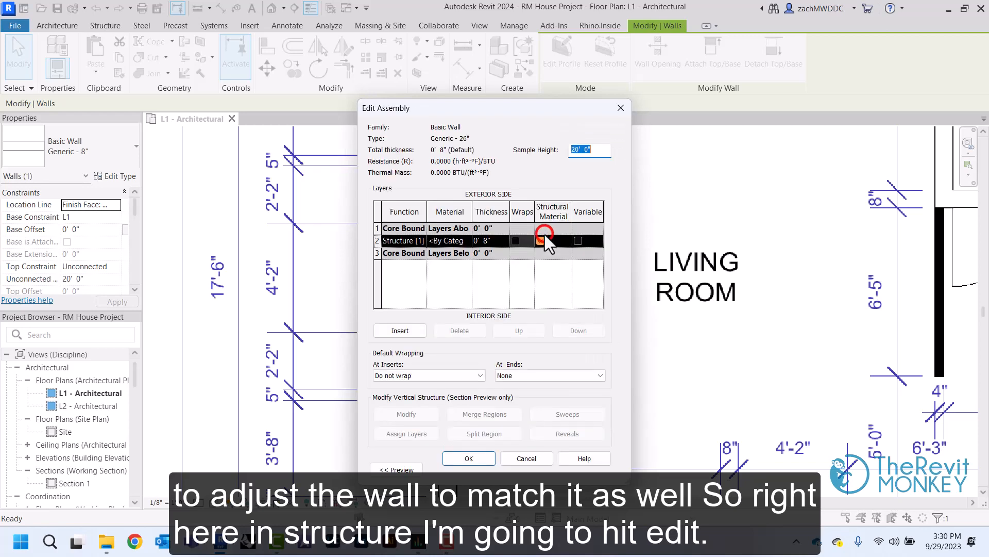
left_click(493, 249)
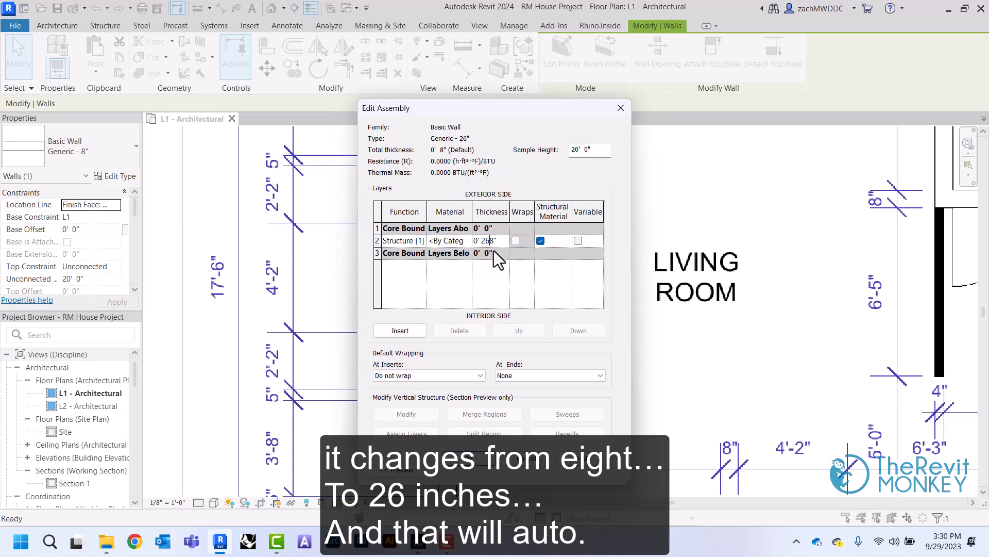
left_click(490, 280)
left_click(475, 459)
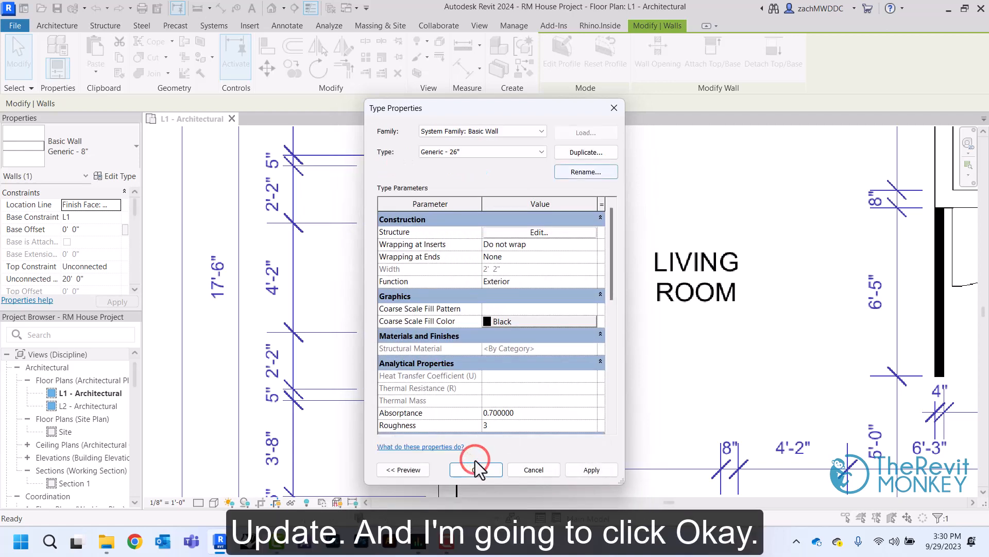
left_click(490, 472)
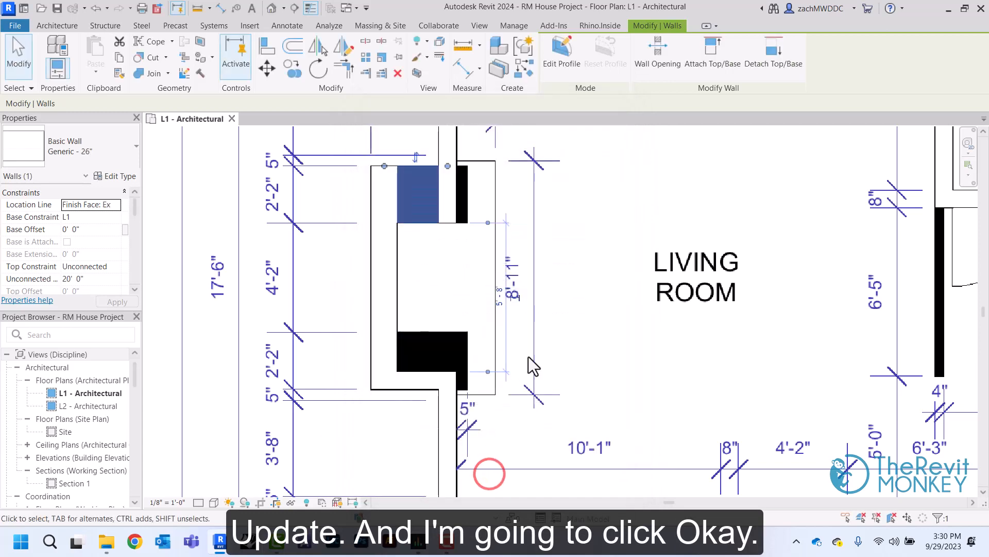
left_click(570, 229)
Change the lower fireplace side wall to the Generic - 26" type
left_click(430, 378)
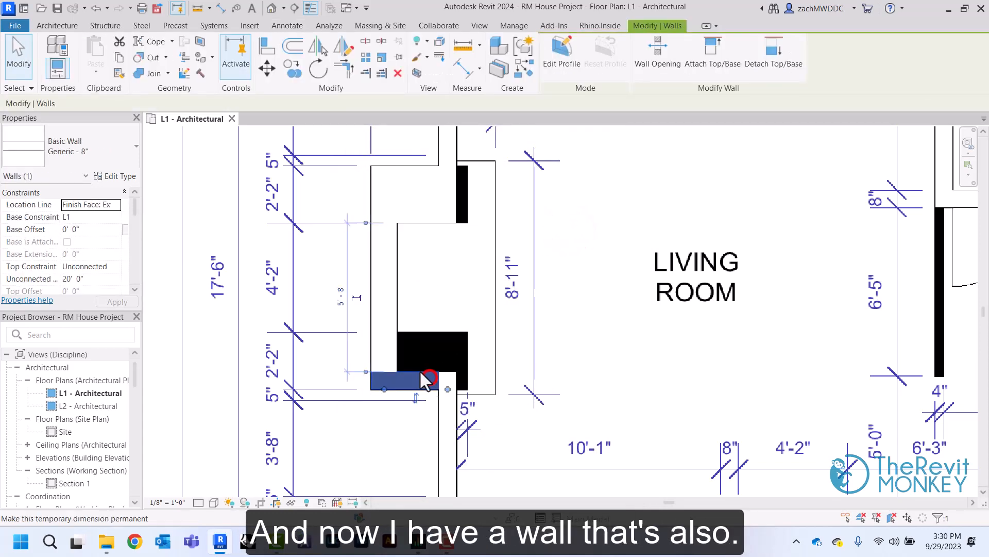
left_click(88, 142)
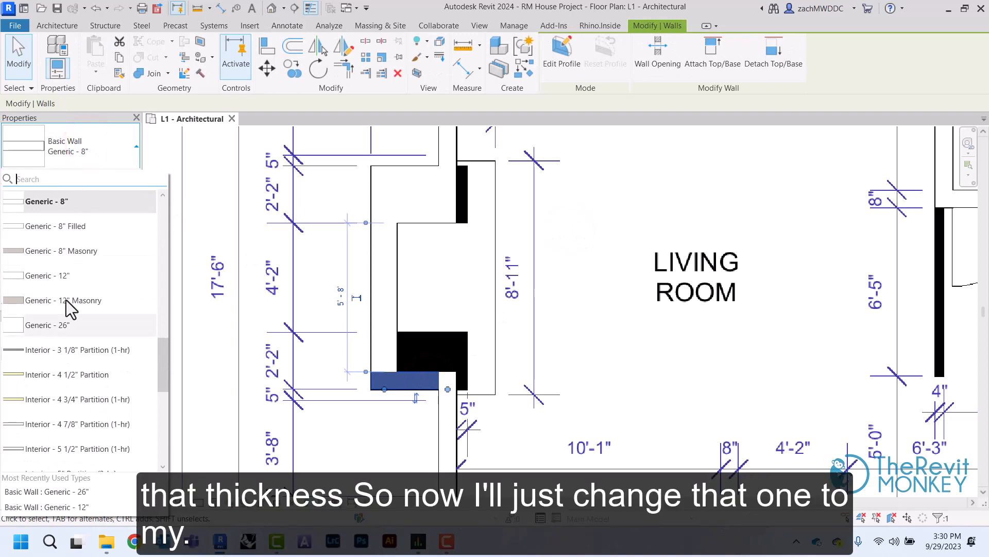
left_click(62, 330)
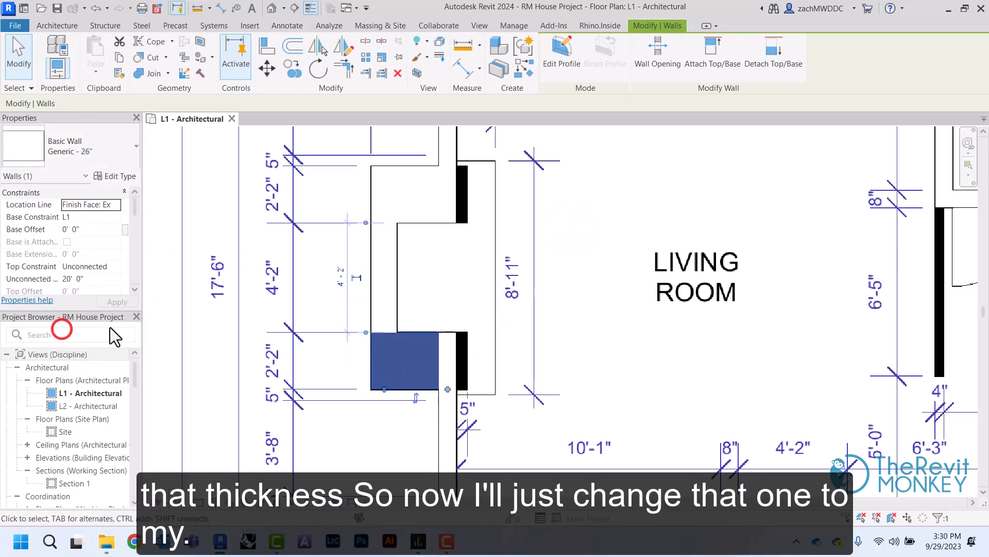
left_click(570, 304)
Extend the ends of both 26" fireplace side walls into the living room to cover the black piers on the PDF
left_click(415, 332)
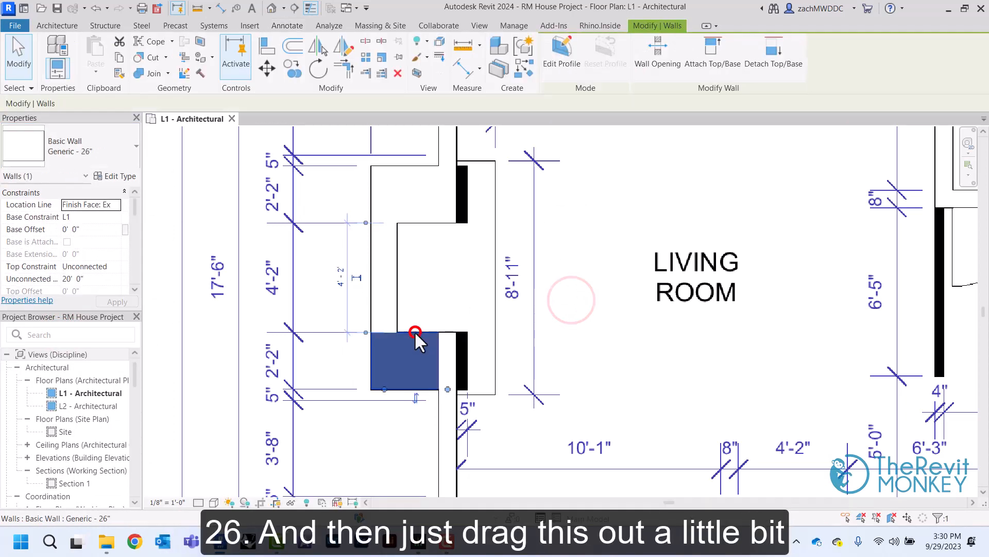
left_click_drag(448, 389, 467, 390)
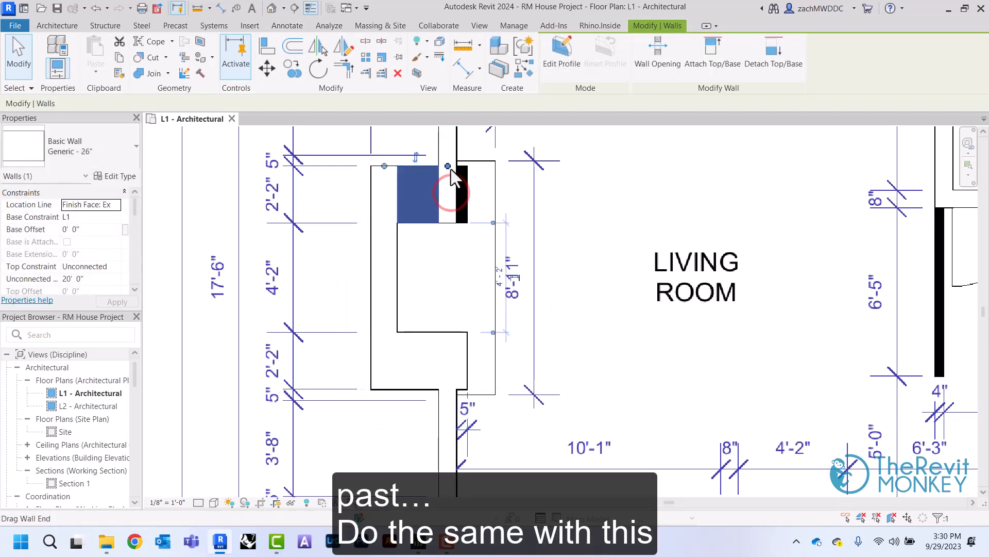
left_click_drag(448, 167, 467, 166)
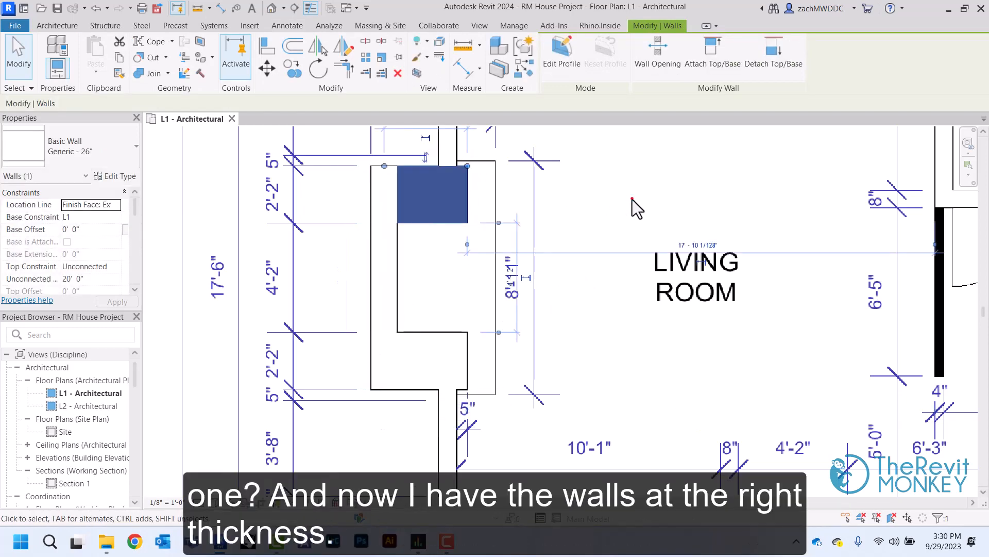
left_click(632, 200)
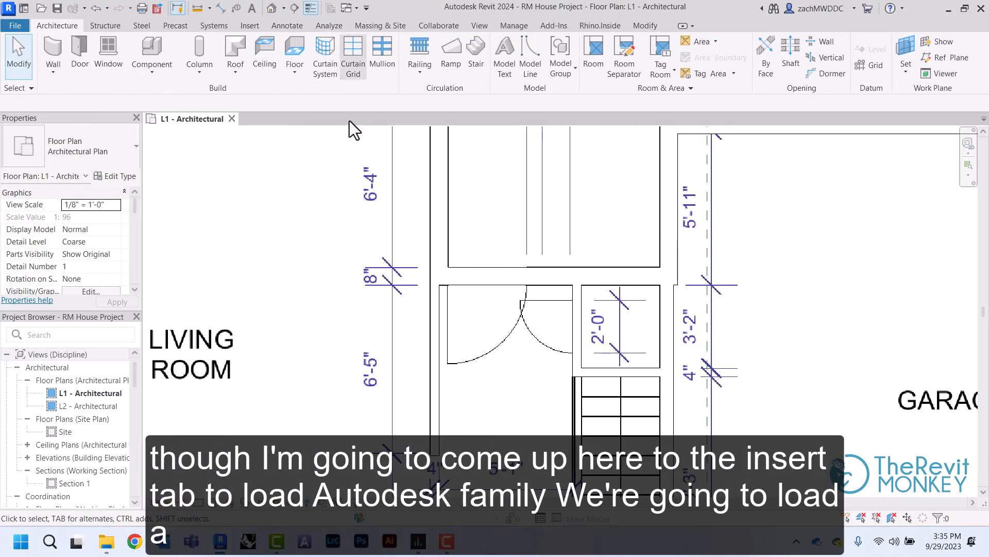
Choose the Door-Single-Panel family from the Doors category of the Autodesk family library for loading
left_click(250, 26)
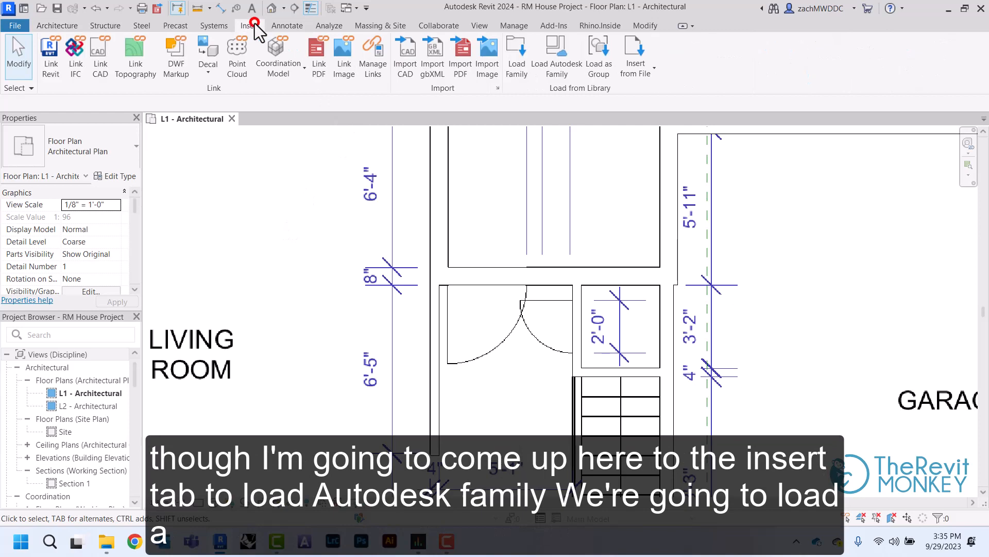
left_click(553, 67)
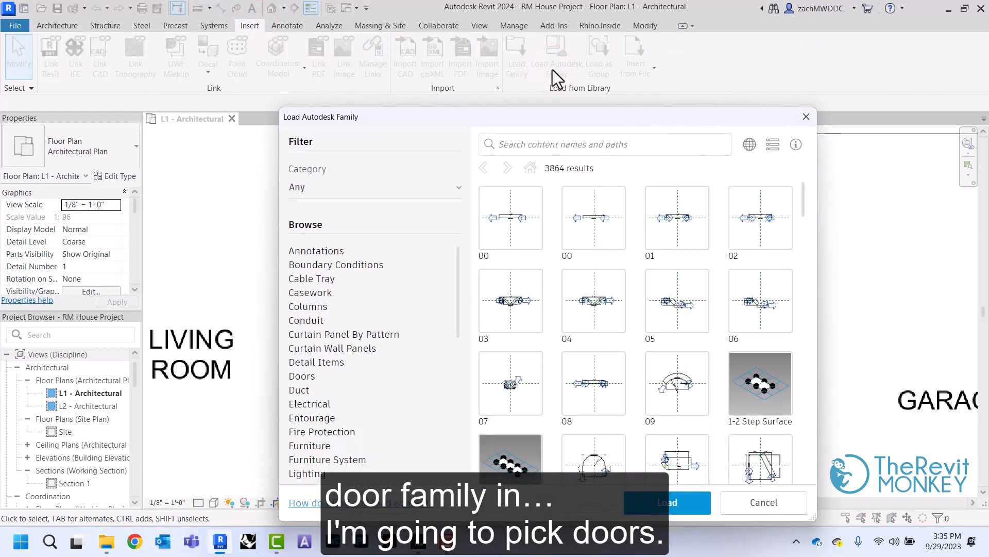
left_click(305, 377)
scroll(613, 341, "down", 5)
scroll(670, 336, "down", 6)
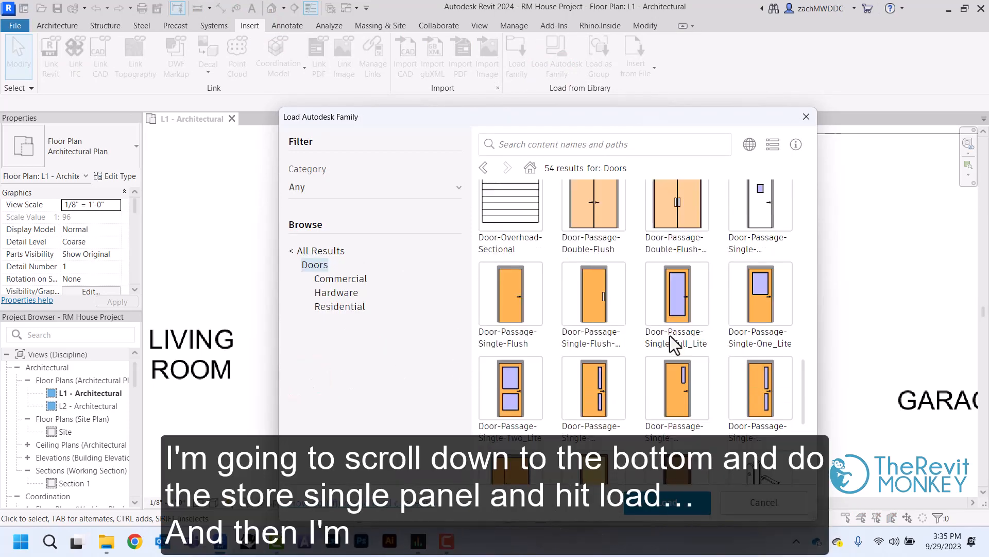
left_click(675, 247)
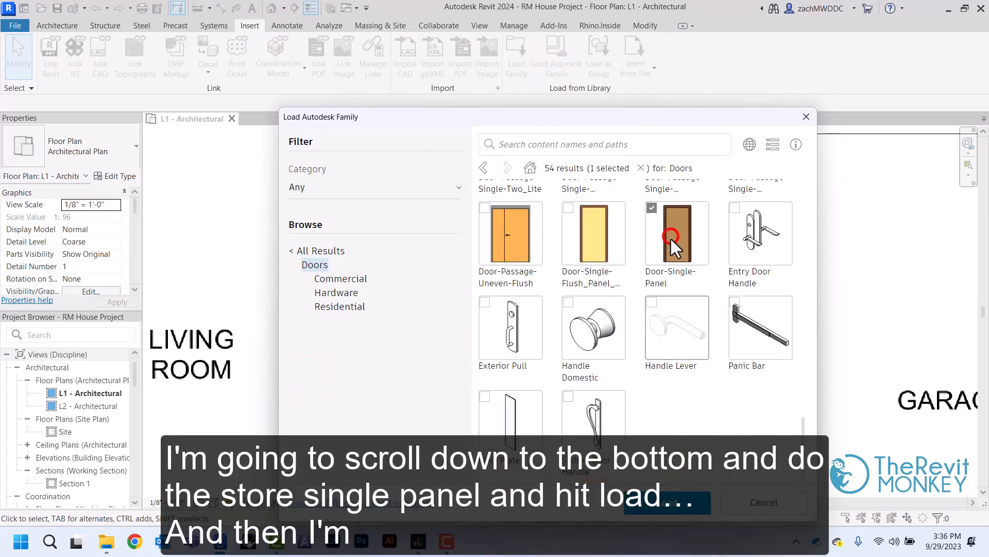
left_click(672, 507)
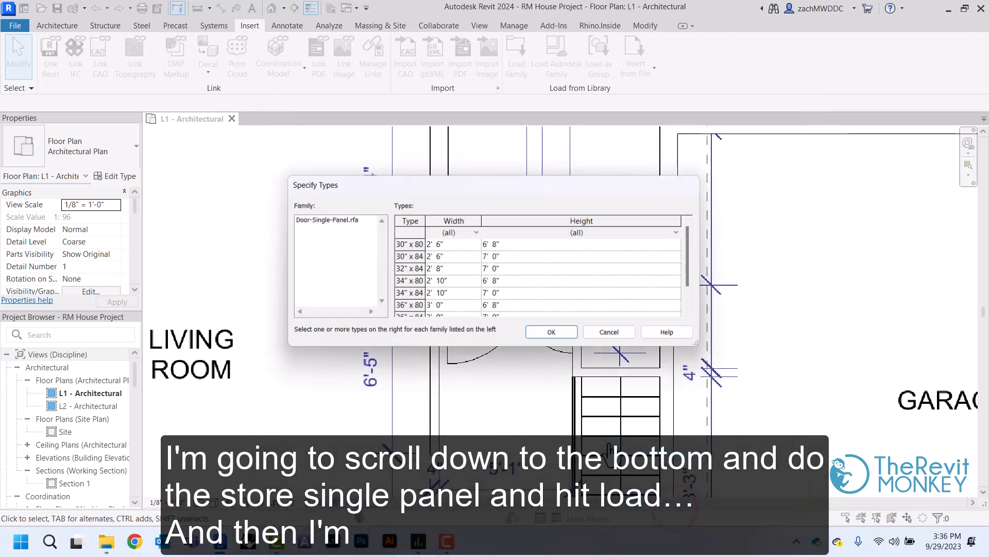
Load the 30" x 80", 34" x 80" and 36" x 80" types of the Door-Single-Panel family
left_click(412, 246)
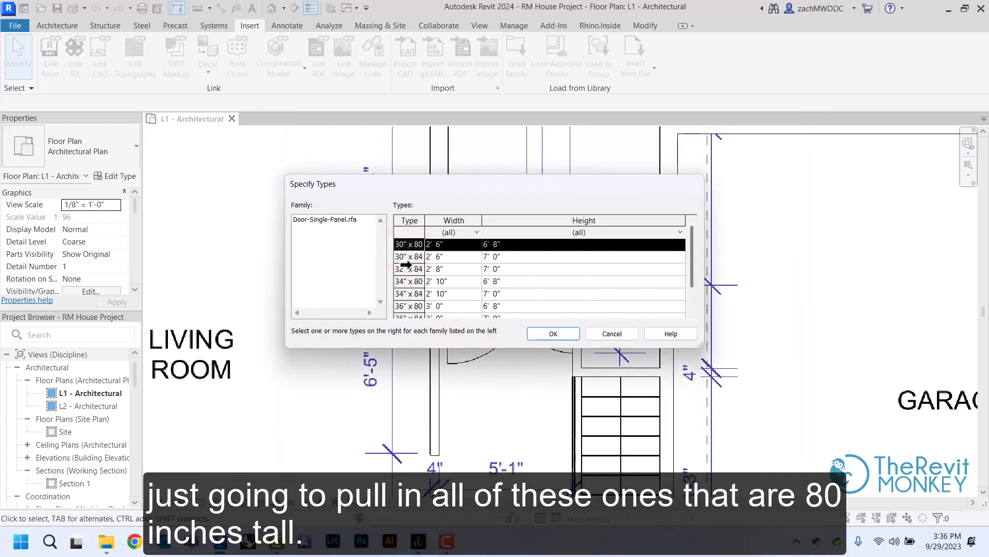
left_click(401, 280, "ctrl")
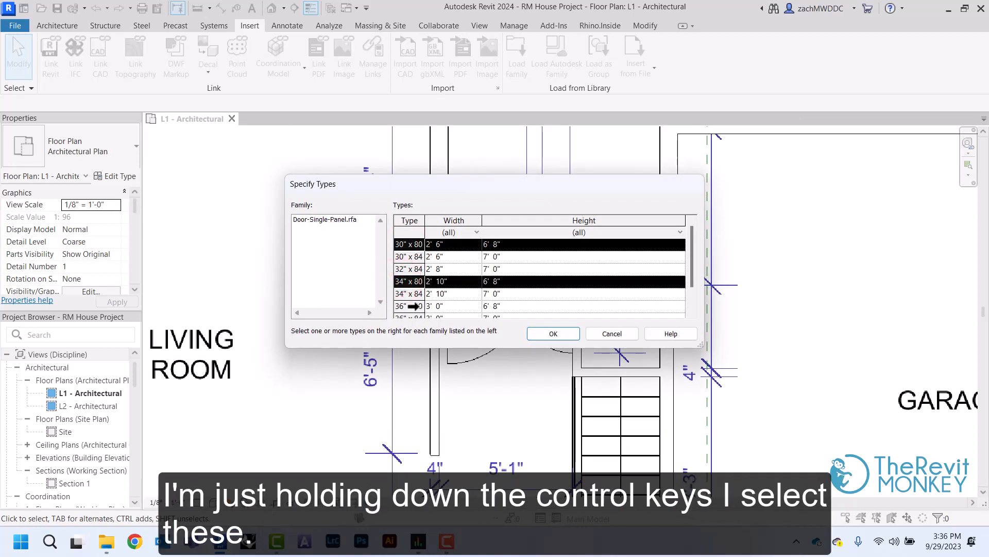
left_click(414, 307, "ctrl")
scroll(409, 309, "down", 1)
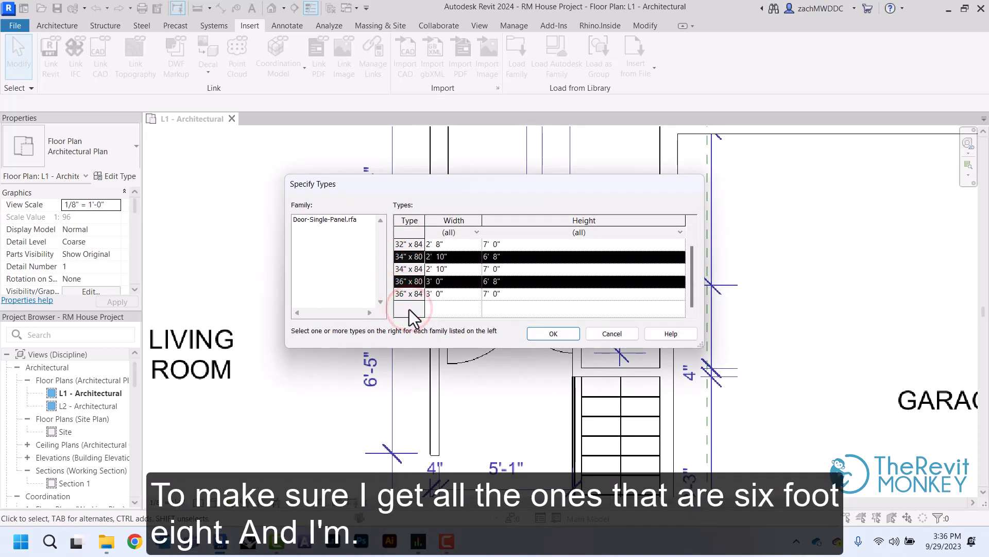
left_click(554, 335)
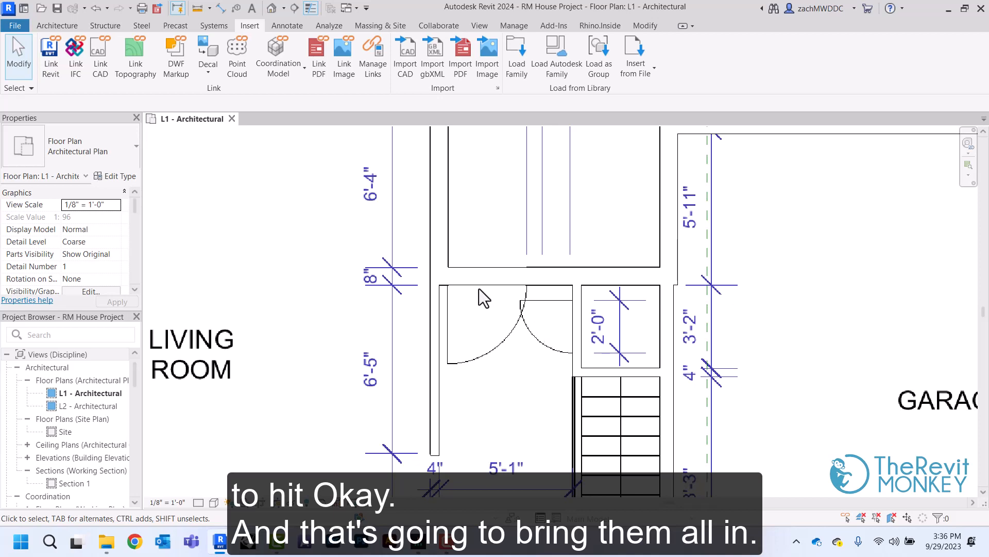
Place a 36" x 80" Door-Single-Panel door in the 8" wall above the stair hall, over the PDF's larger door swing
left_click(68, 25)
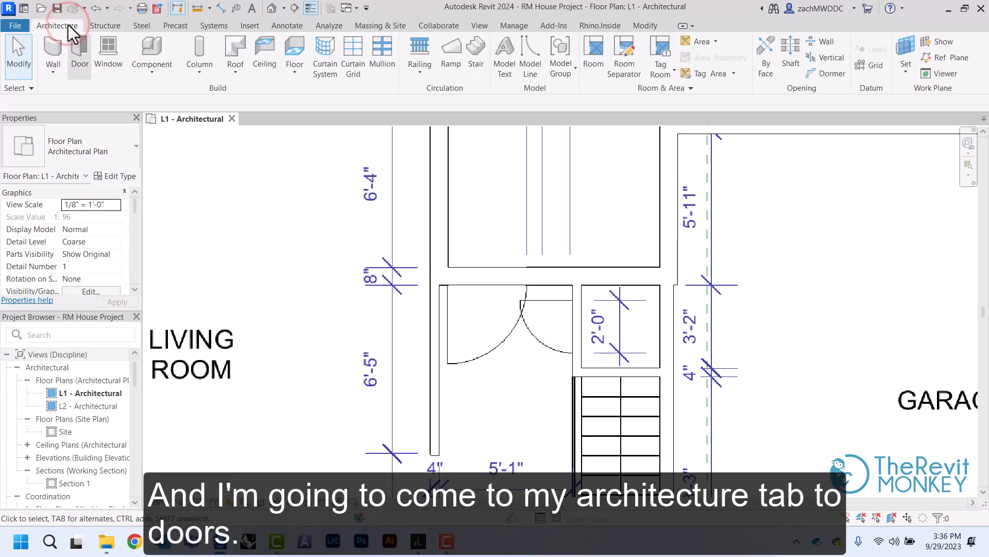
left_click(78, 50)
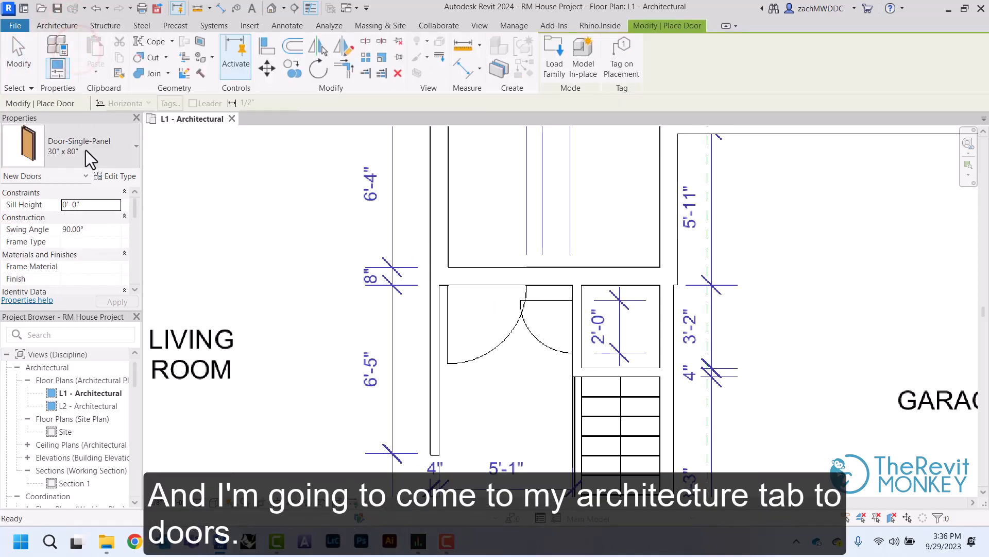
left_click(85, 149)
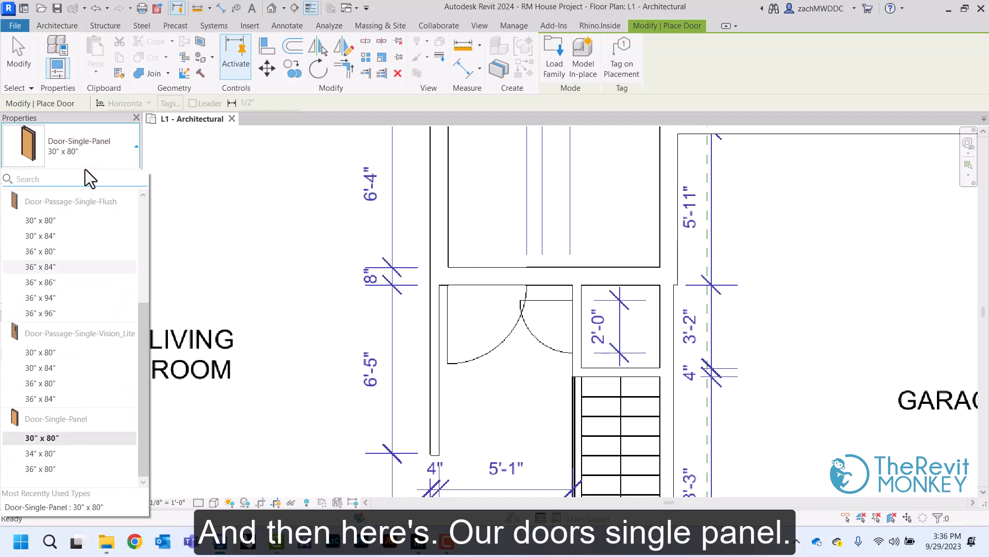
left_click(45, 469)
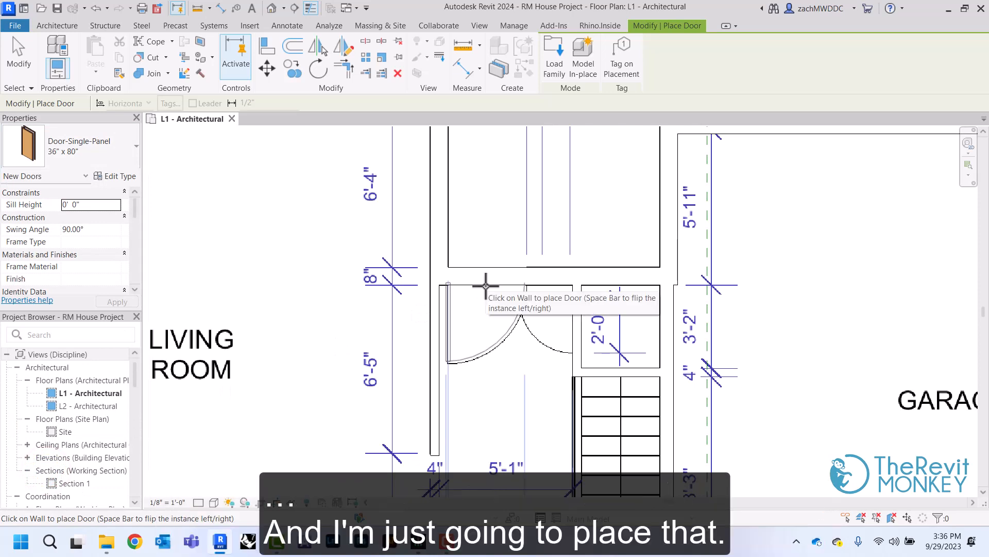
left_click(485, 285)
right_click(489, 249)
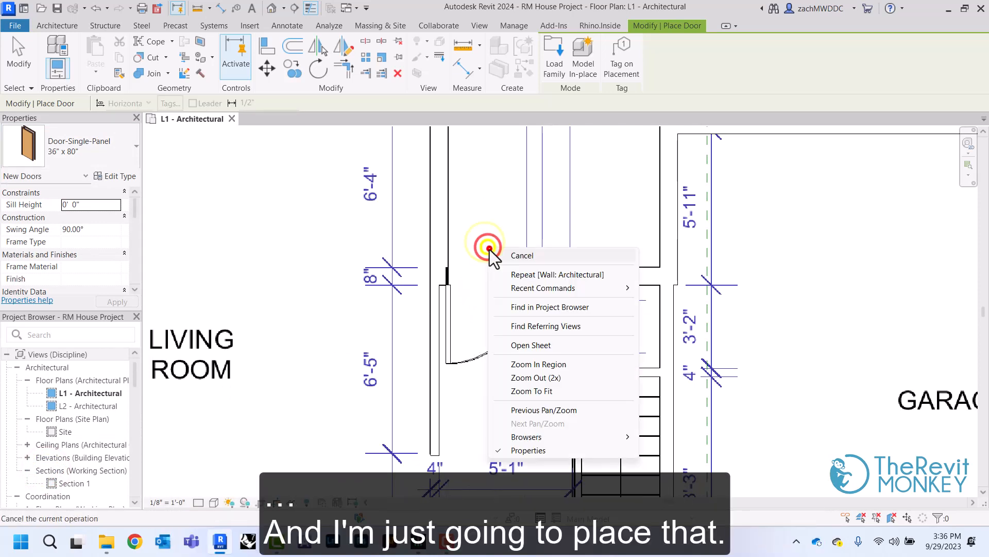
left_click(494, 253)
Move the 36" x 80" door above the stair hall so its jamb aligns with the door opening on the PDF
scroll(465, 280, "up", 2)
left_click(444, 308)
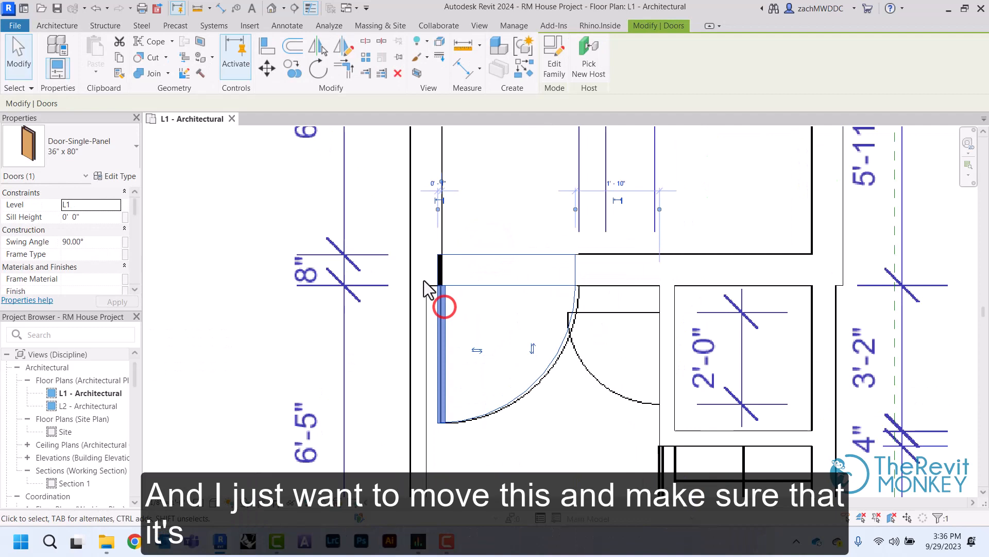
left_click(266, 69)
scroll(442, 309, "up", 2)
left_click(442, 193)
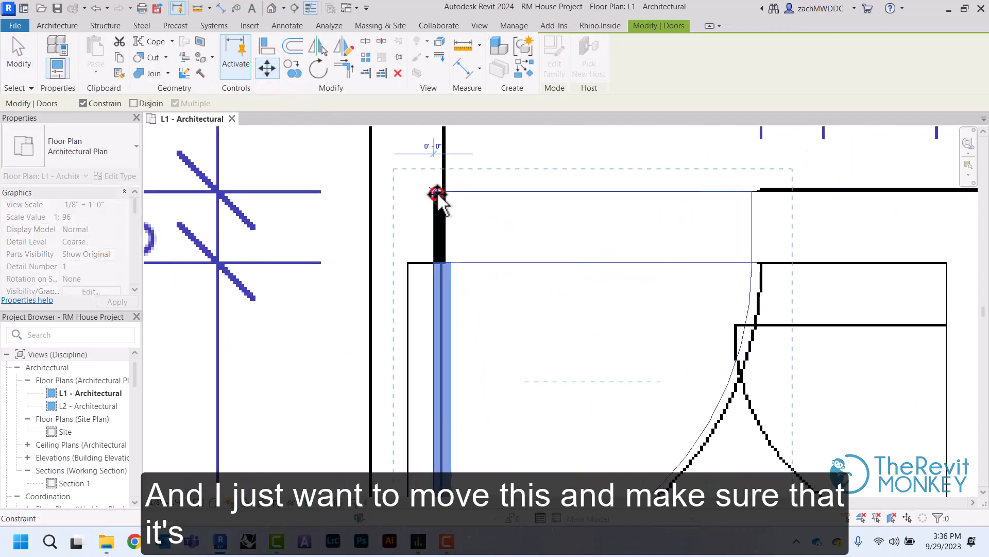
left_click(507, 161)
Place a 30" x 80" Door-Single-Panel door in the bathroom's hallway wall, with its swing flipped to match the PDF
scroll(507, 159, "down", 4)
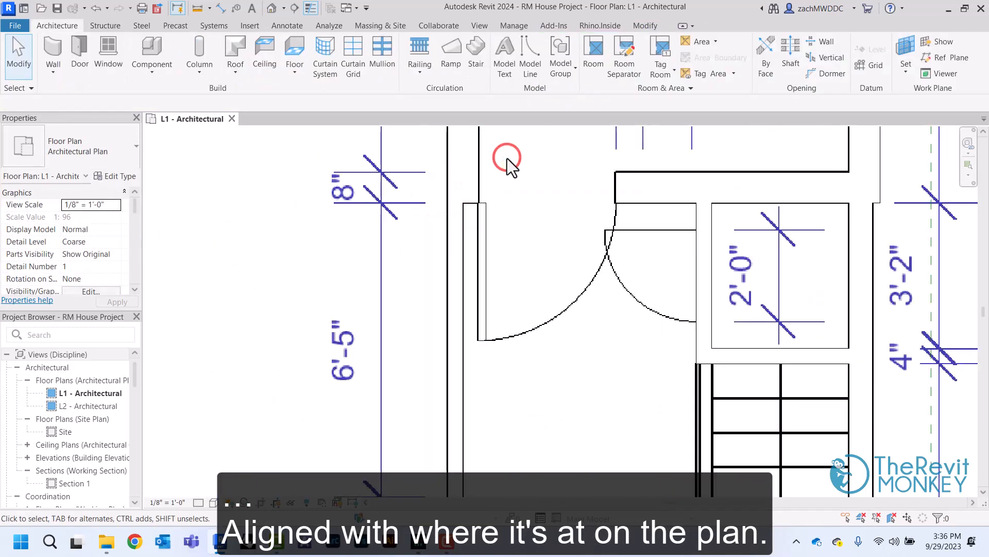
middle_click_drag(541, 356, 508, 160)
middle_click_drag(526, 287, 546, 155)
scroll(508, 160, "up", 2)
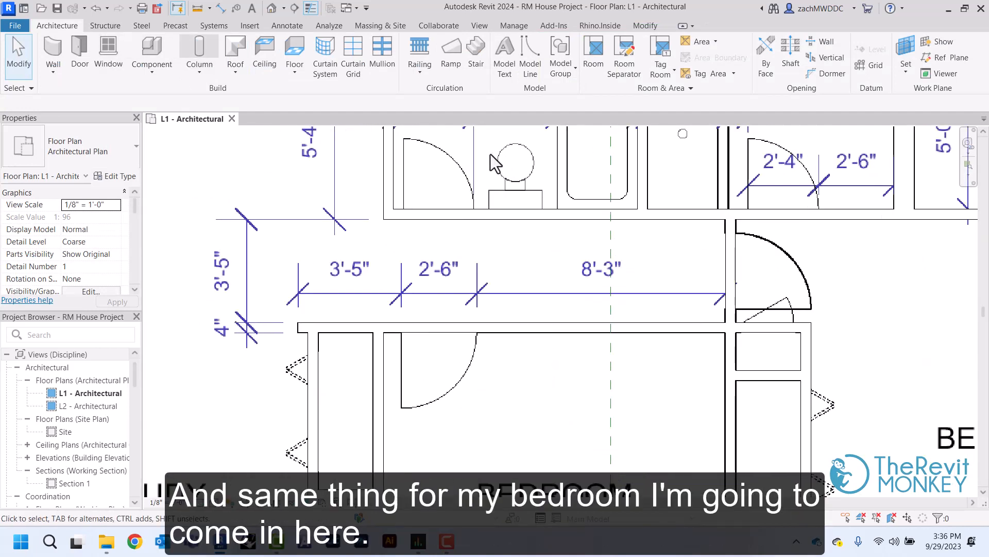
left_click(82, 50)
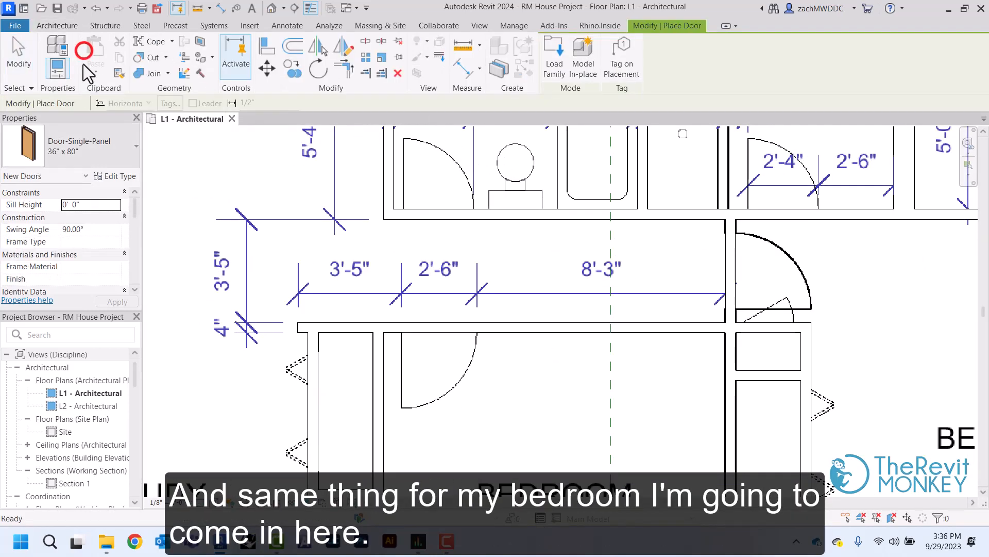
left_click(77, 156)
left_click(57, 414)
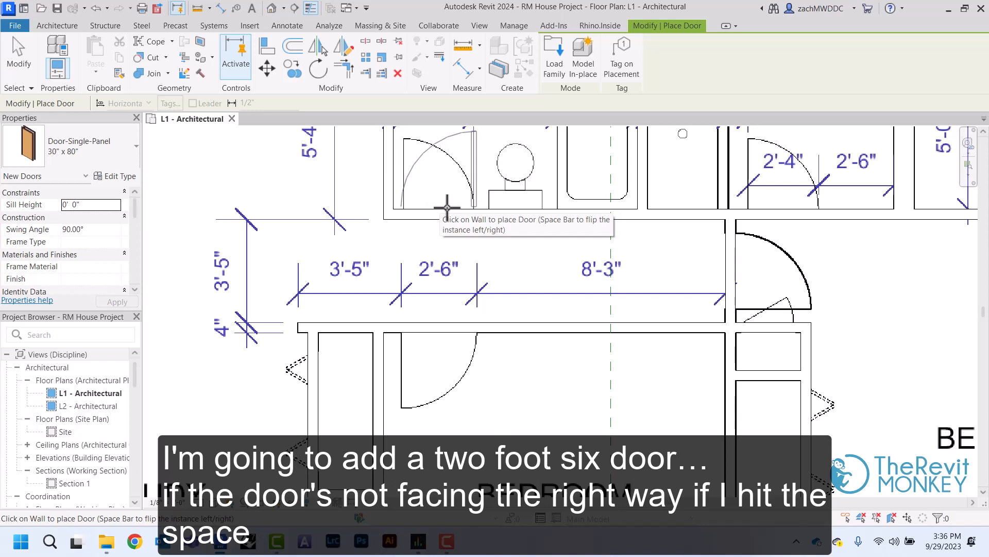
key("space")
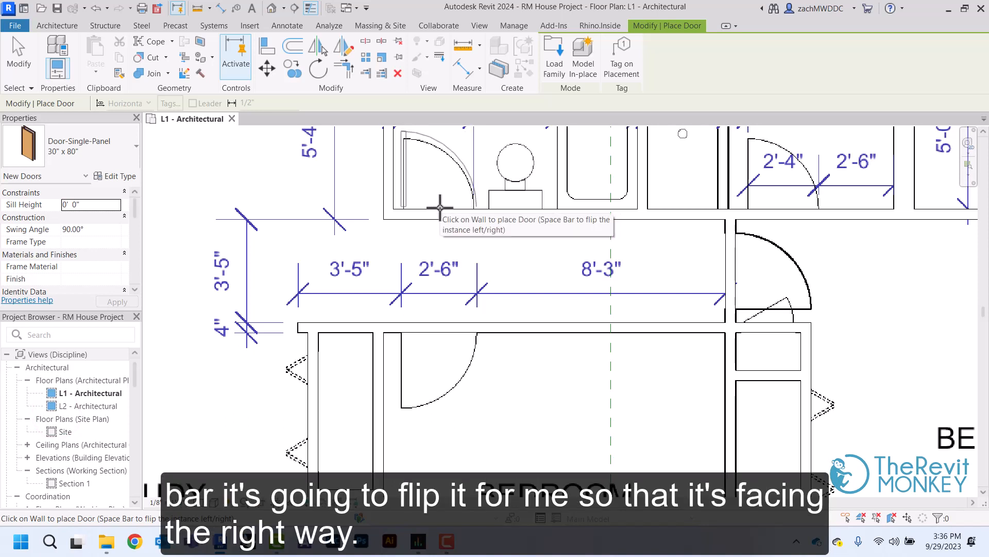
left_click(439, 206)
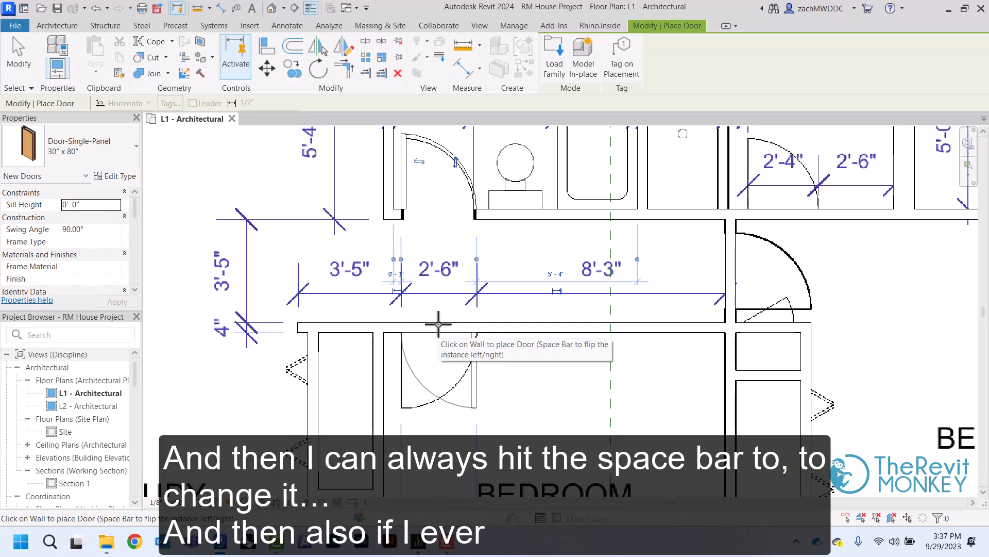
Place a 30" x 80" door in the bedroom's hallway wall at the 2'-6" opening, with its swing flipped to match the PDF
key("space")
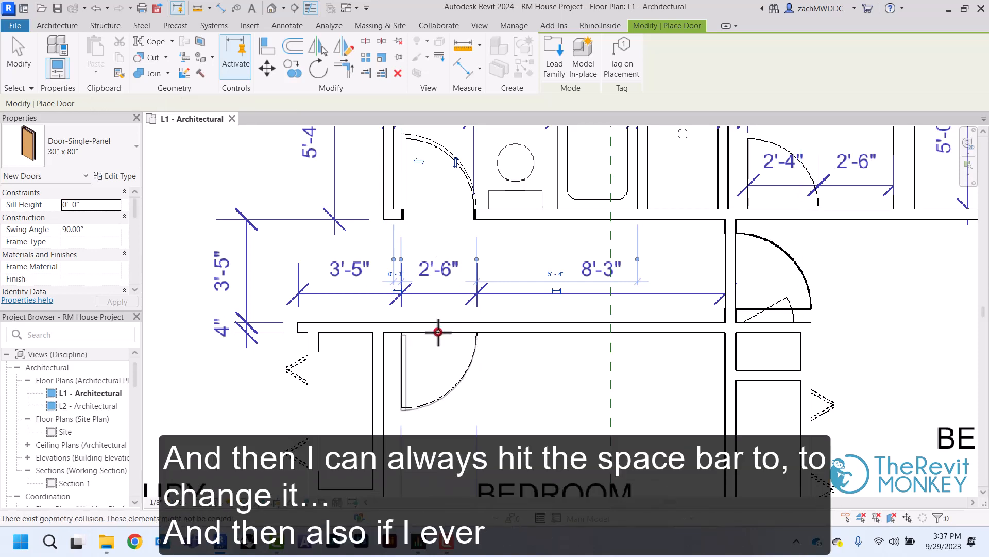
right_click(437, 331)
left_click(482, 133)
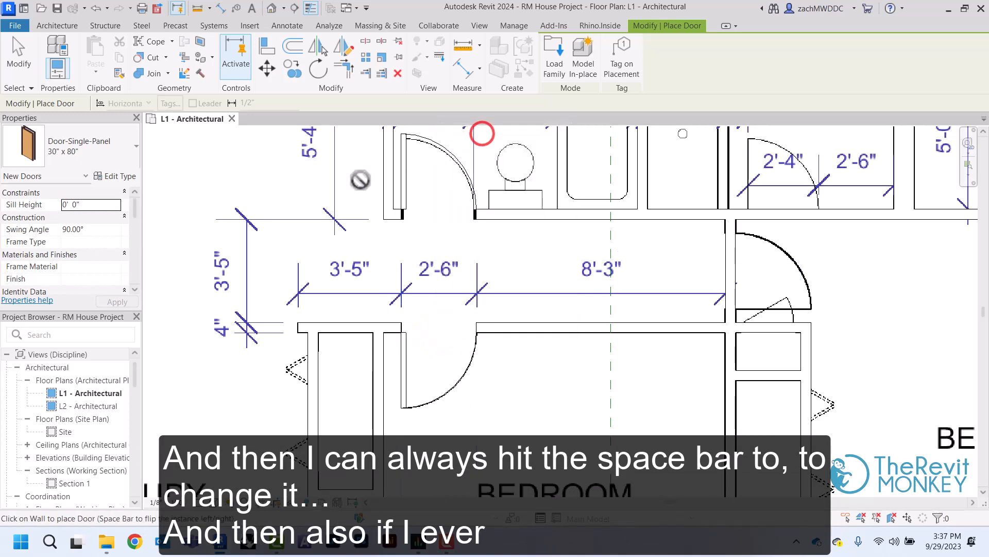
right_click(343, 190)
left_click(366, 194)
Flip the bedroom door's facing and hand, and flip both back to match the PDF
left_click(406, 355)
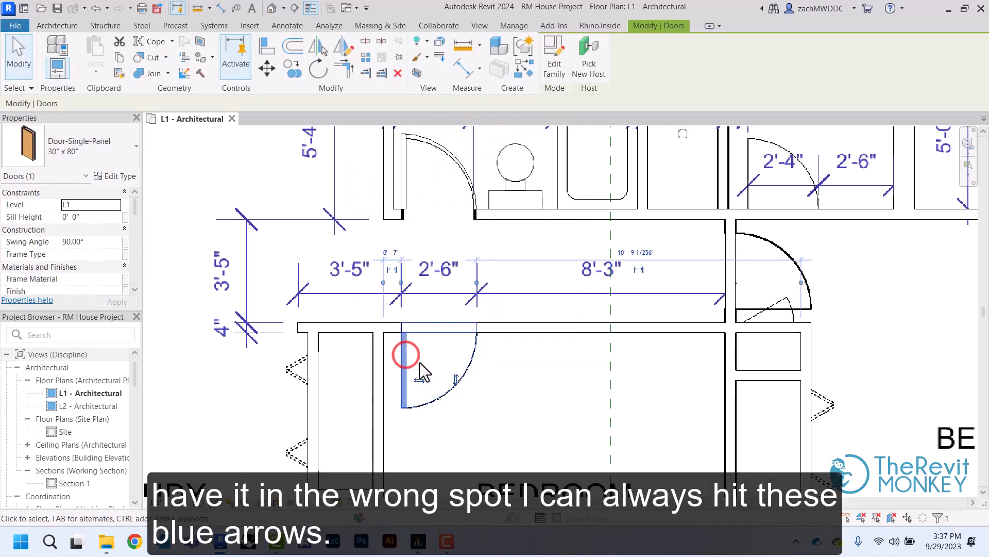
left_click(457, 380)
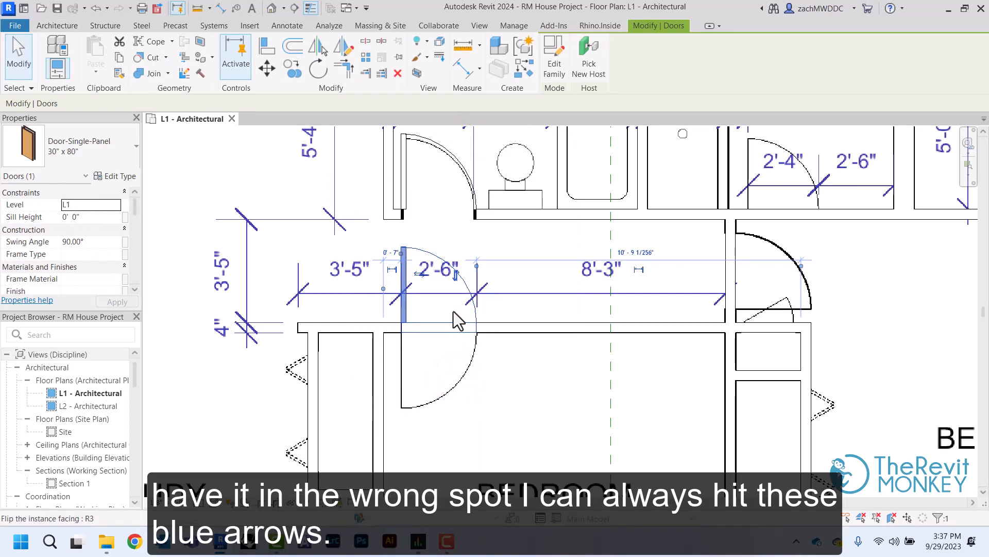
left_click(454, 286)
left_click(421, 275)
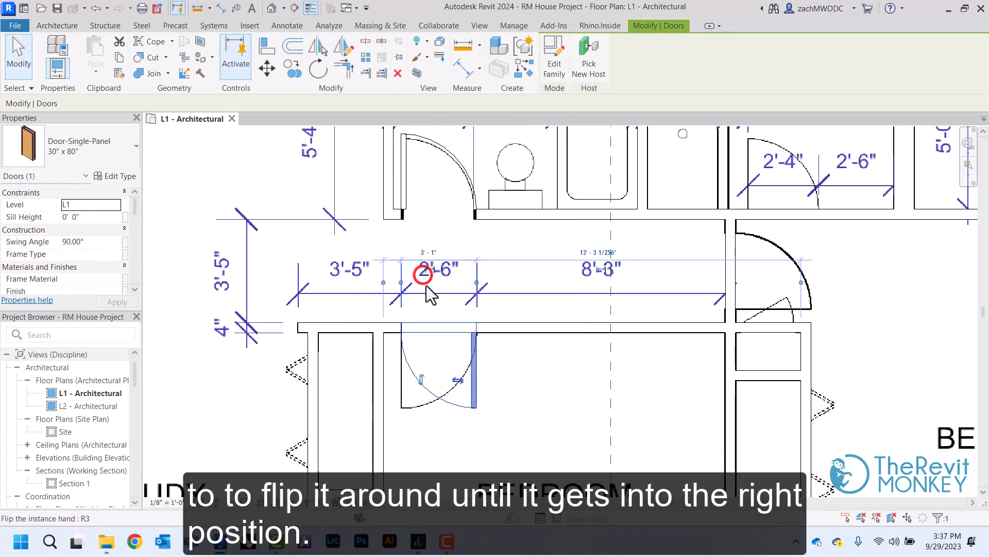
left_click(457, 380)
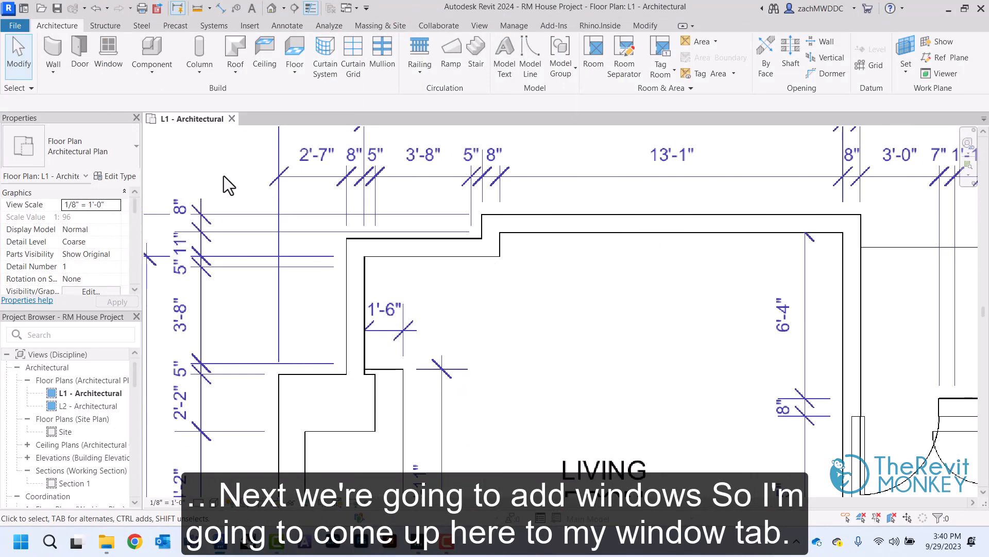
Place a Window-Fixed 36" x 48" window facing outside in the short 8" exterior wall at the living room's upper-left corner
left_click(115, 50)
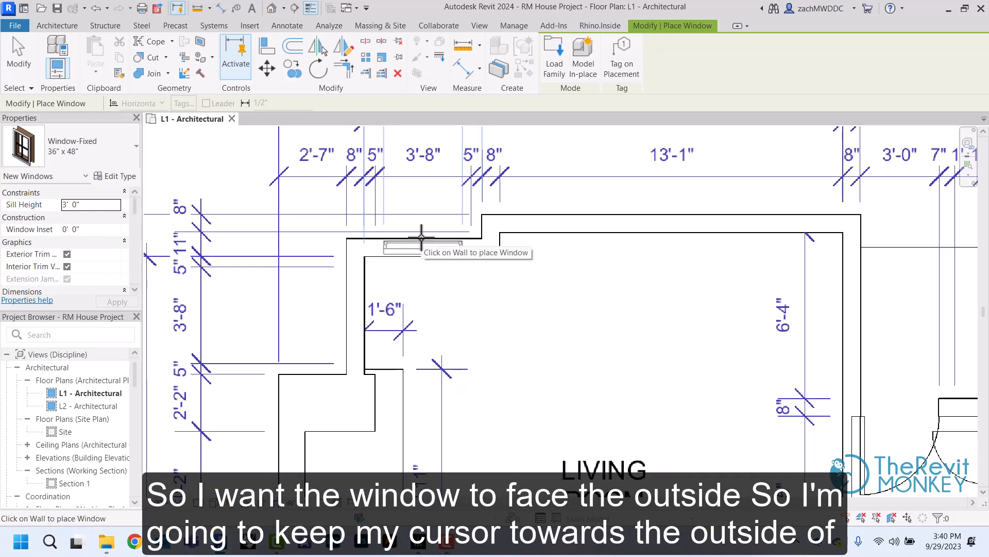
left_click(422, 241)
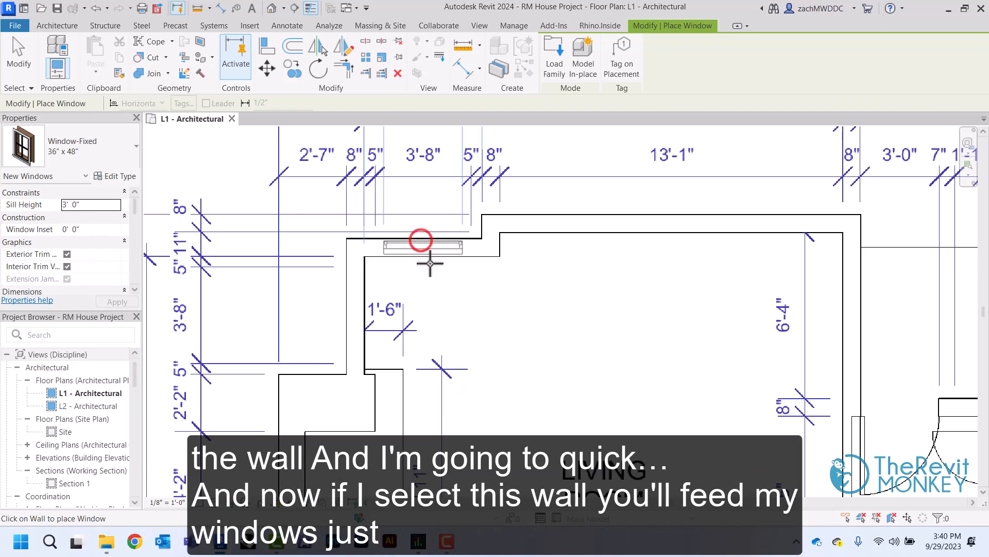
right_click(430, 263)
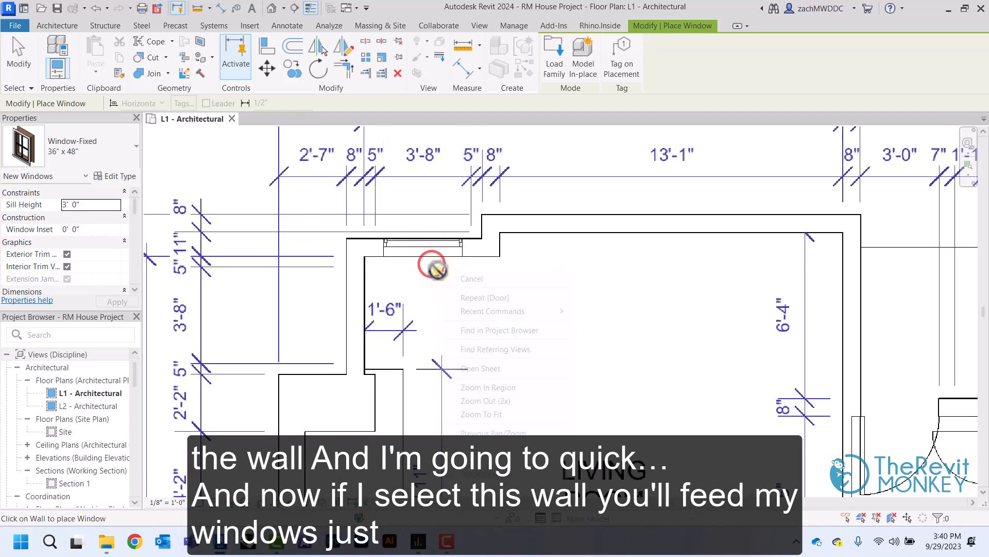
left_click(470, 277)
left_click(472, 256)
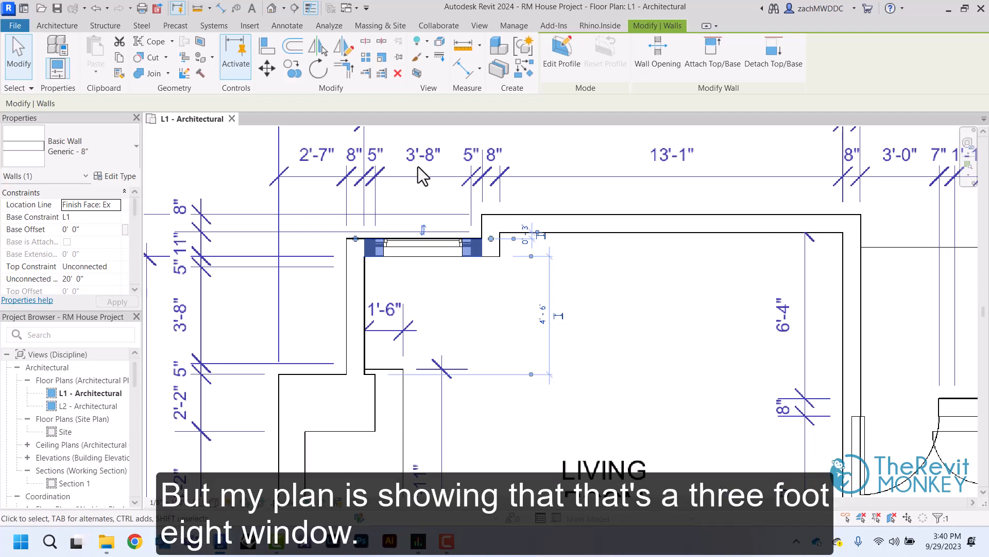
left_click(431, 302)
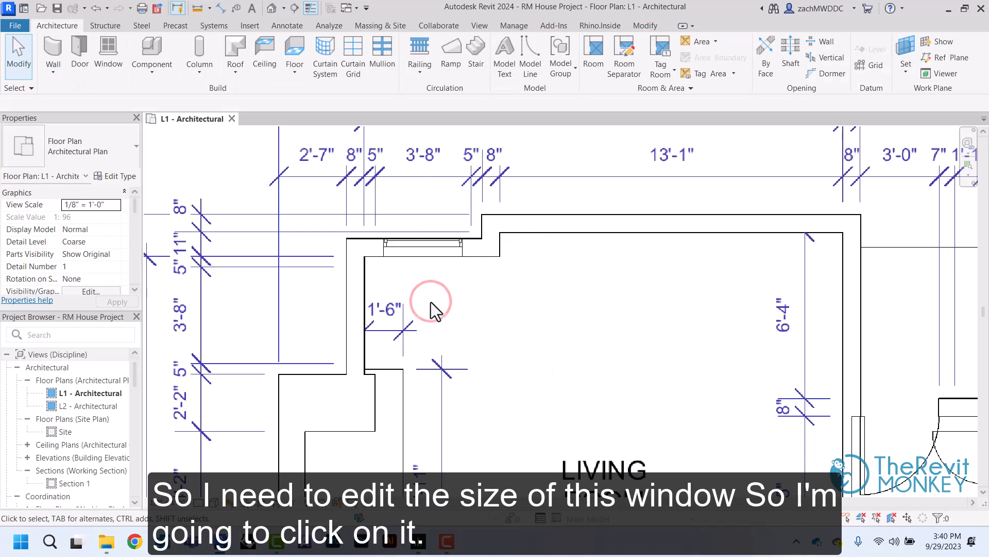
Duplicate the placed living room window's type under the name 44" x 48"
left_click(421, 252)
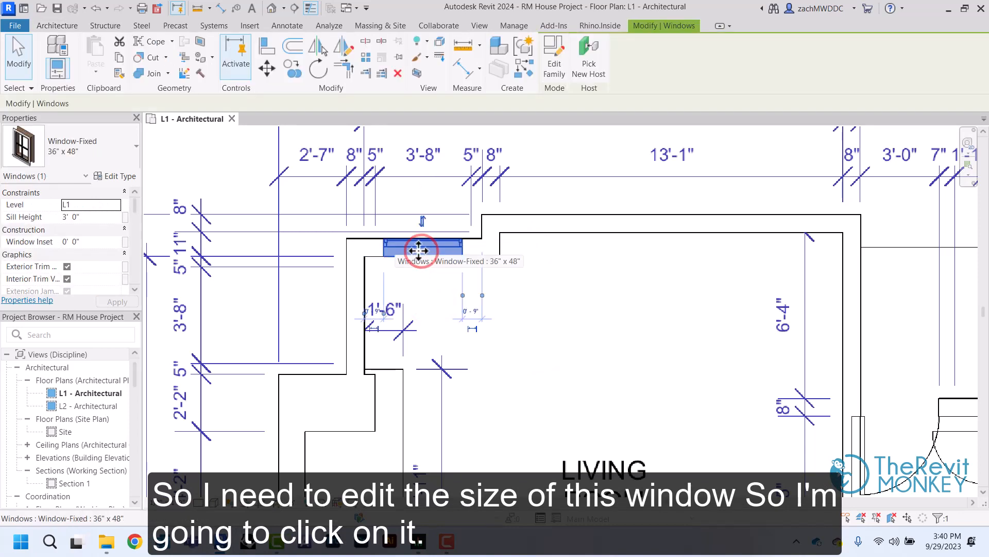
left_click(118, 178)
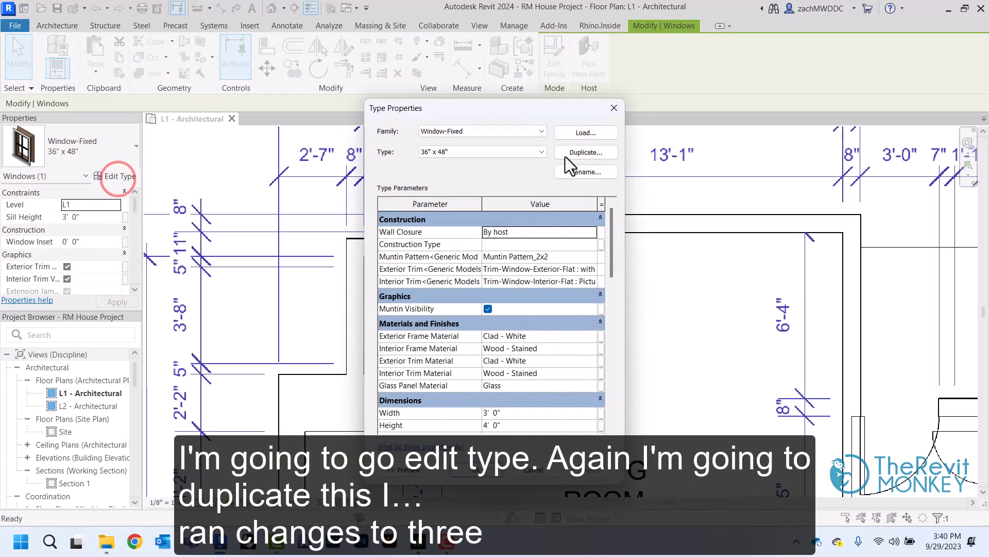
left_click(571, 153)
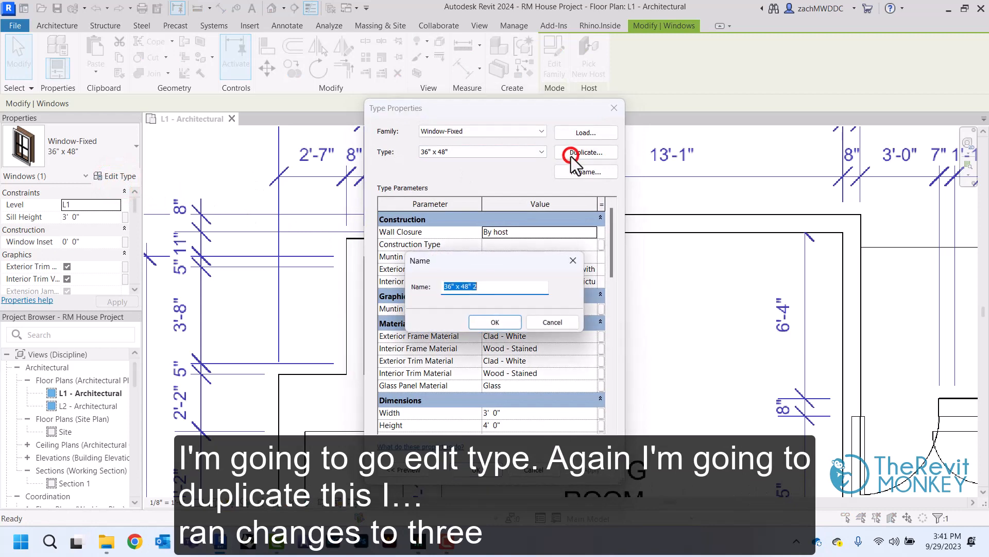
left_click(492, 289)
key("BackSpace")
key("BackSpace")
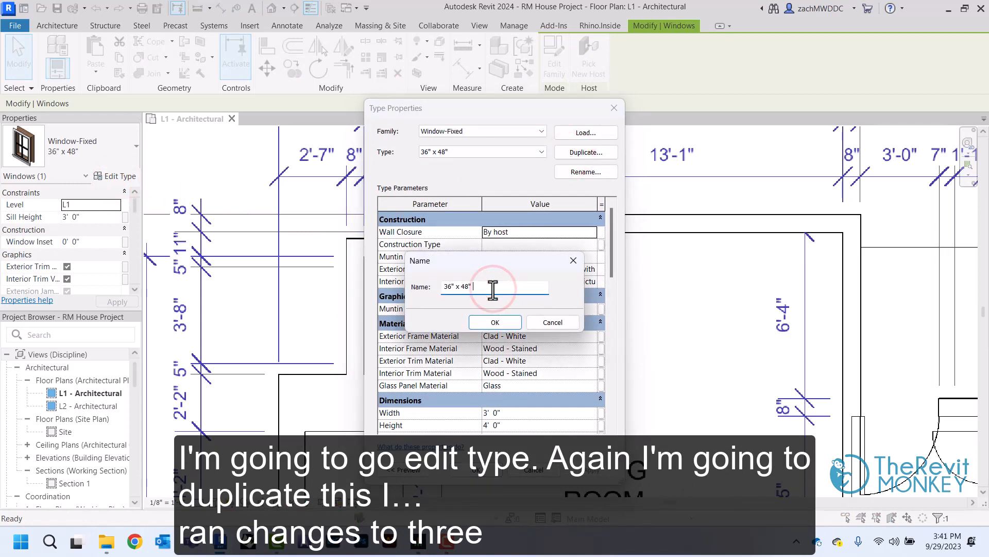
left_click(448, 288)
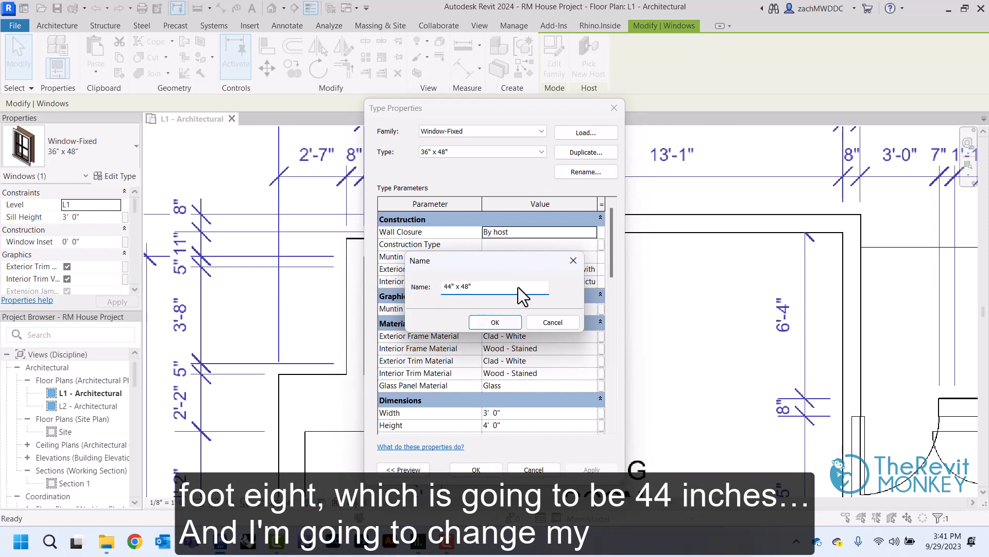
left_click(485, 328)
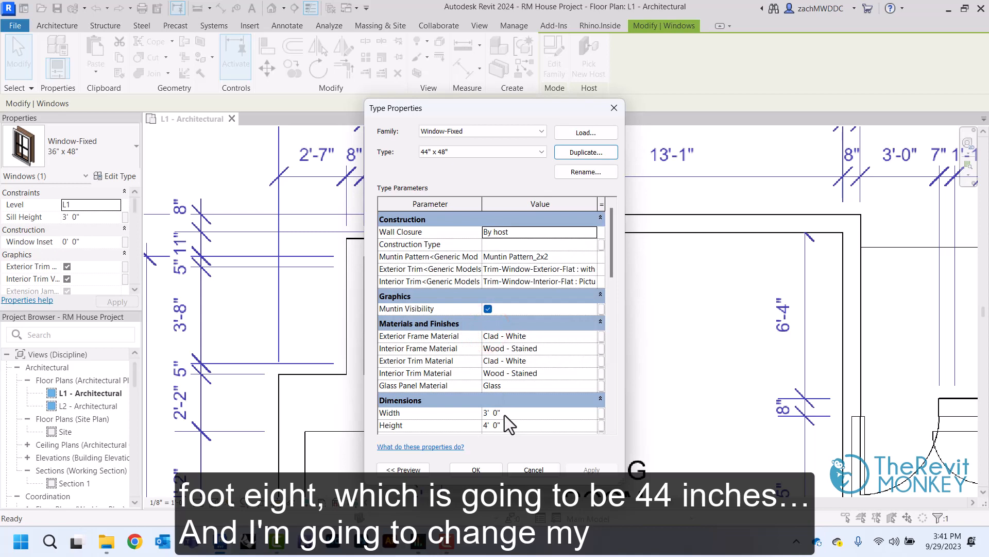
Set the width of the 44" x 48" window type to 3' 8" and apply it
left_click(504, 414)
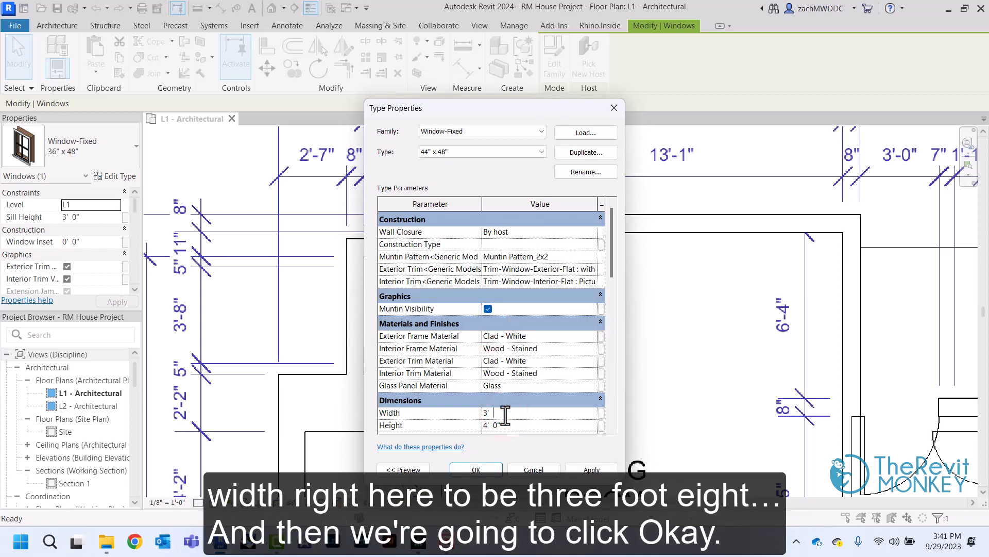
type("3' 8")
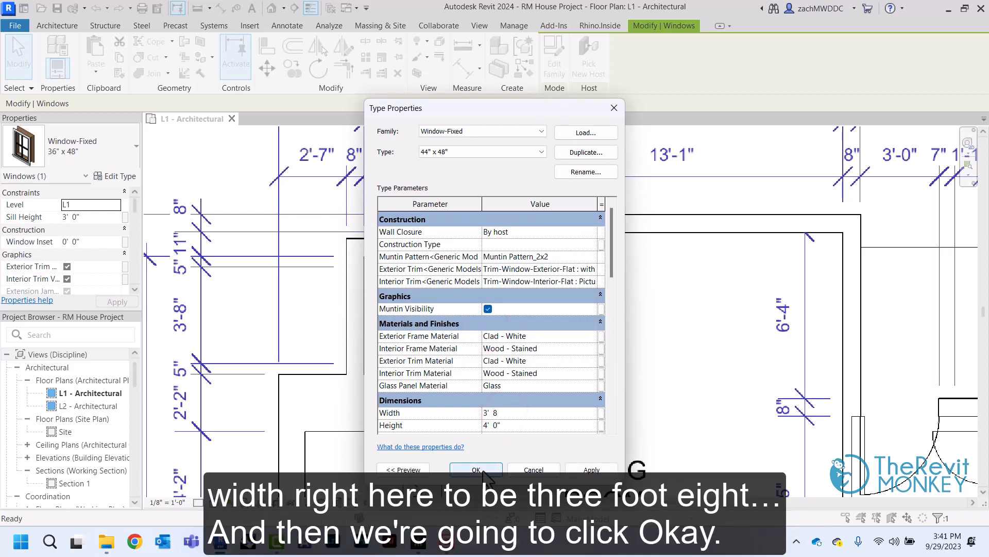
left_click(476, 469)
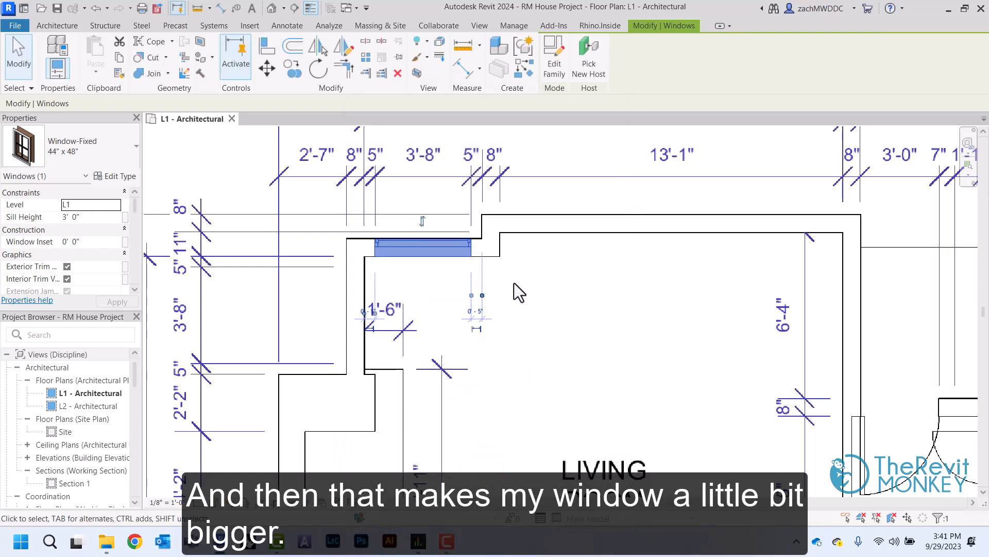
left_click(547, 298)
Place a Window-Fixed 44" x 48" window in the short vertical exterior wall at the living room's upper-left corner, matching the PDF's 3'-8" opening
left_click(105, 59)
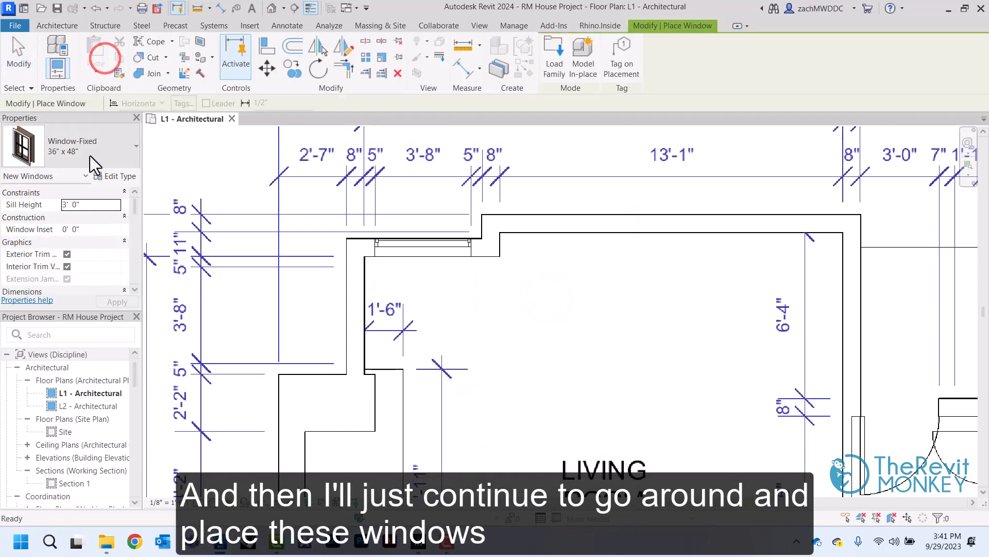
left_click(89, 156)
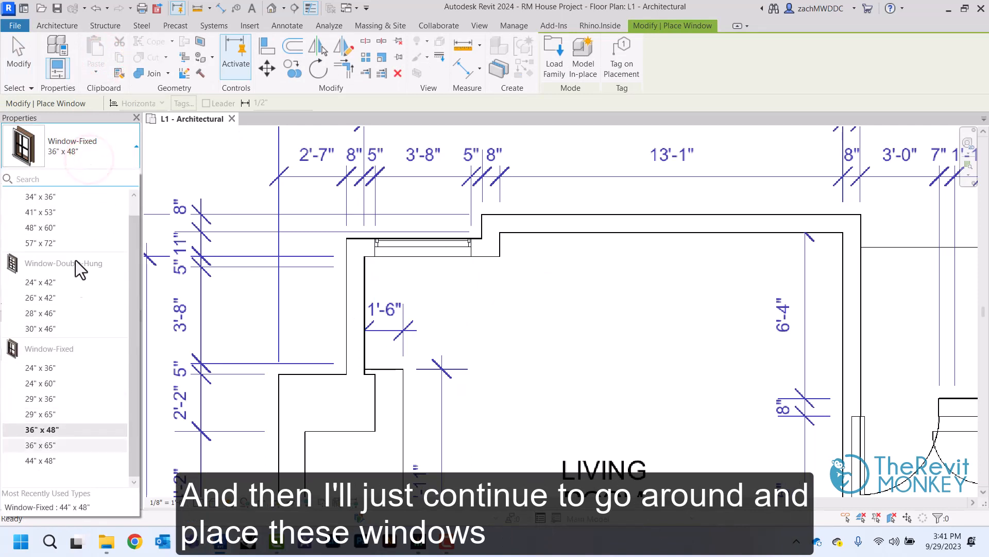
left_click(50, 460)
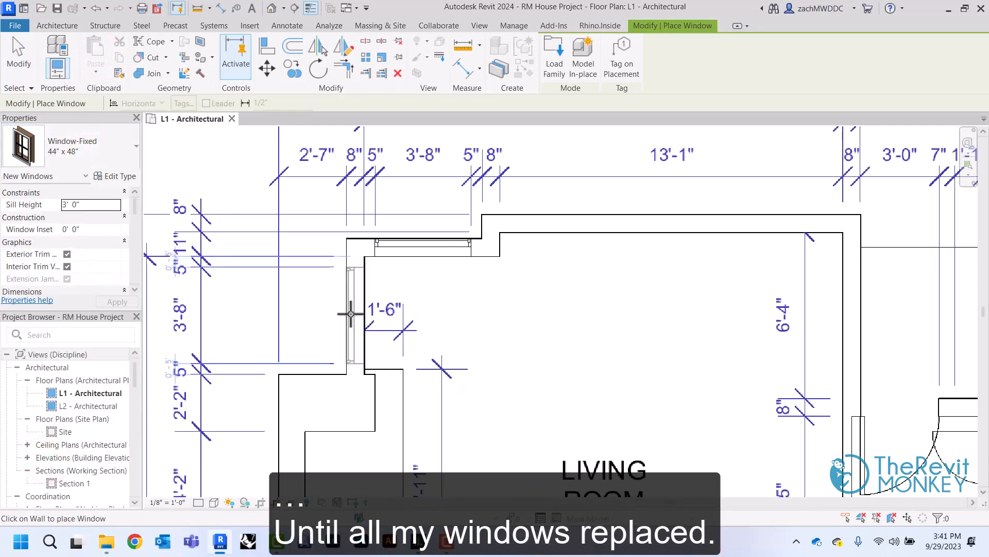
left_click(350, 312)
right_click(406, 298)
left_click(428, 308)
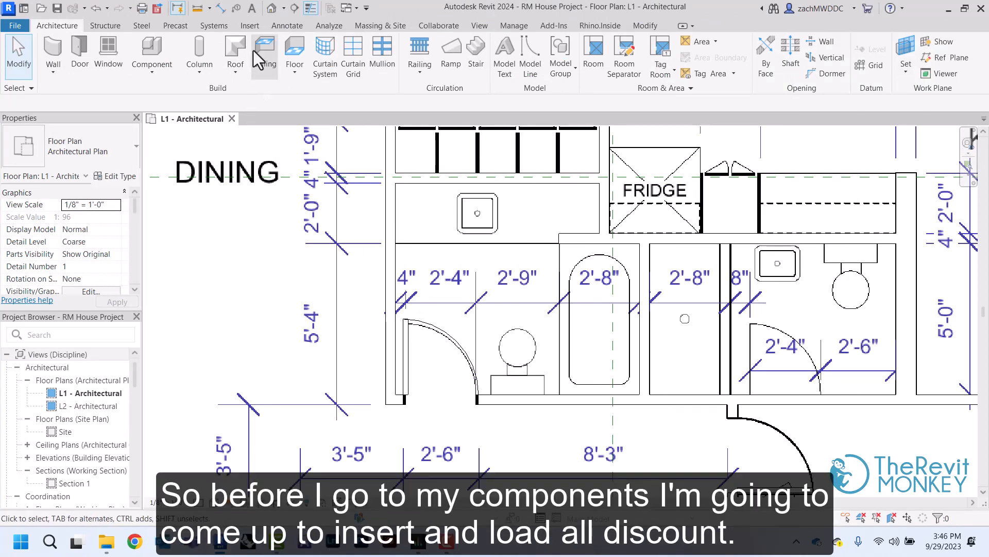
Load the Sink Vanity-Round, Toilet-Domestic-3D and Tub-Rectangular-3D families from the Autodesk library's Plumbing/Architectural/Fixtures category
left_click(252, 27)
left_click(556, 70)
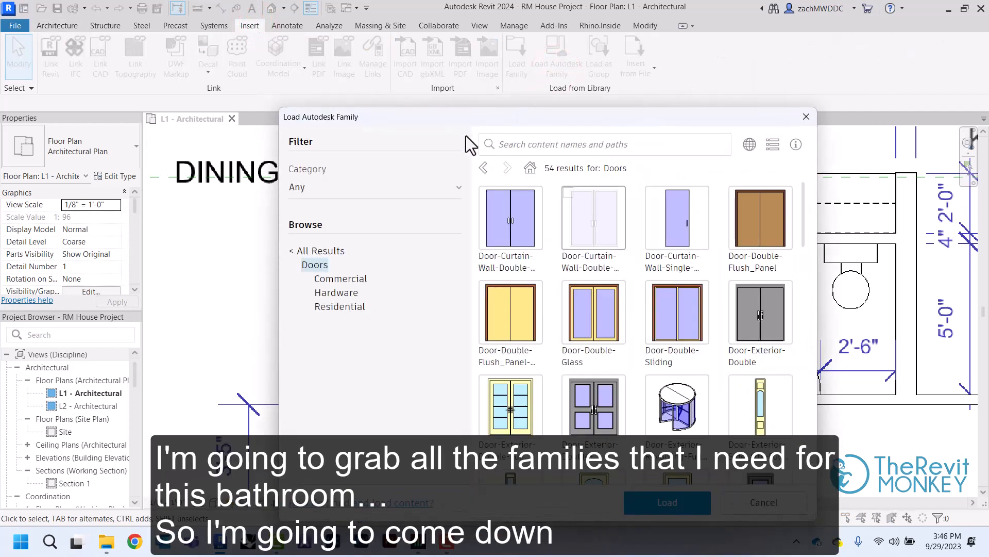
left_click(306, 251)
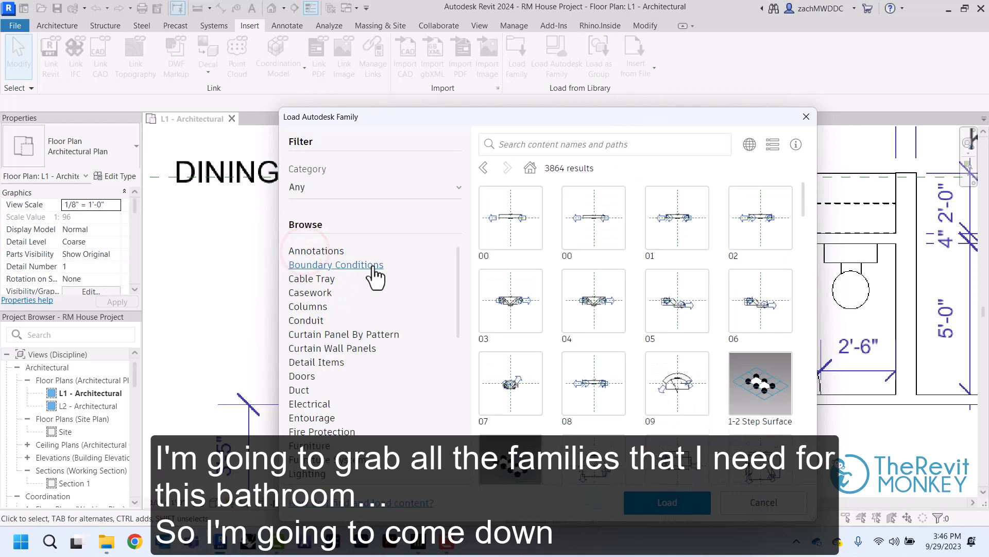
scroll(373, 265, "down", 6)
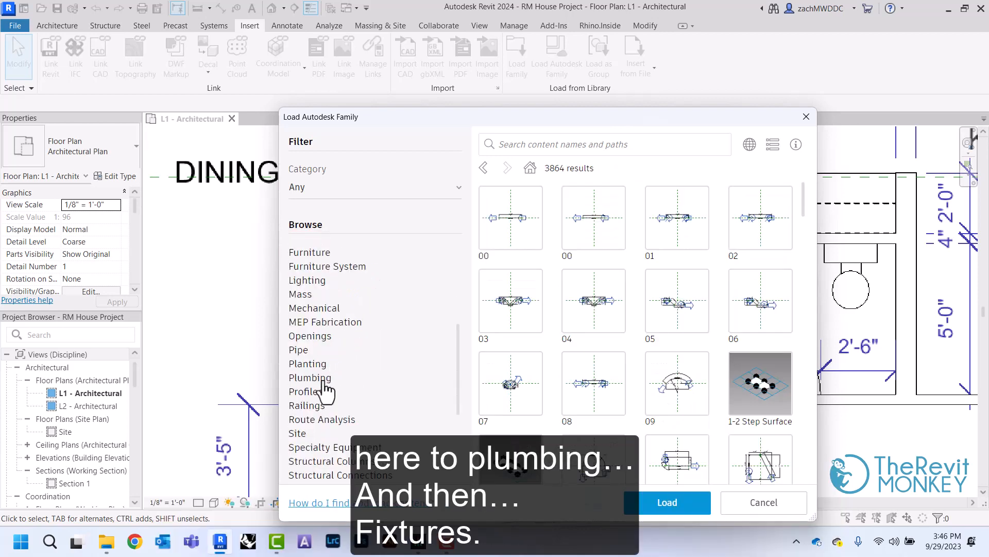
left_click(324, 380)
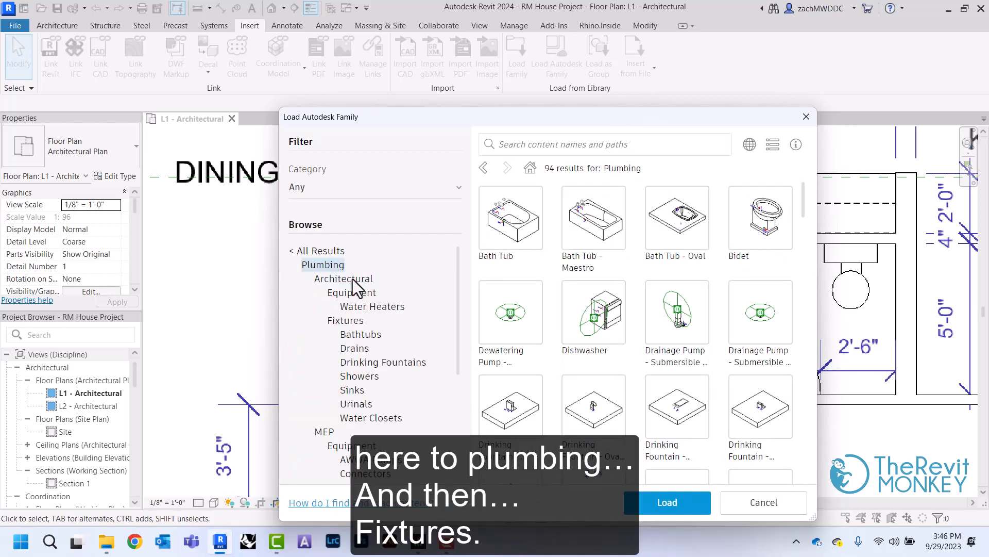
left_click(346, 321)
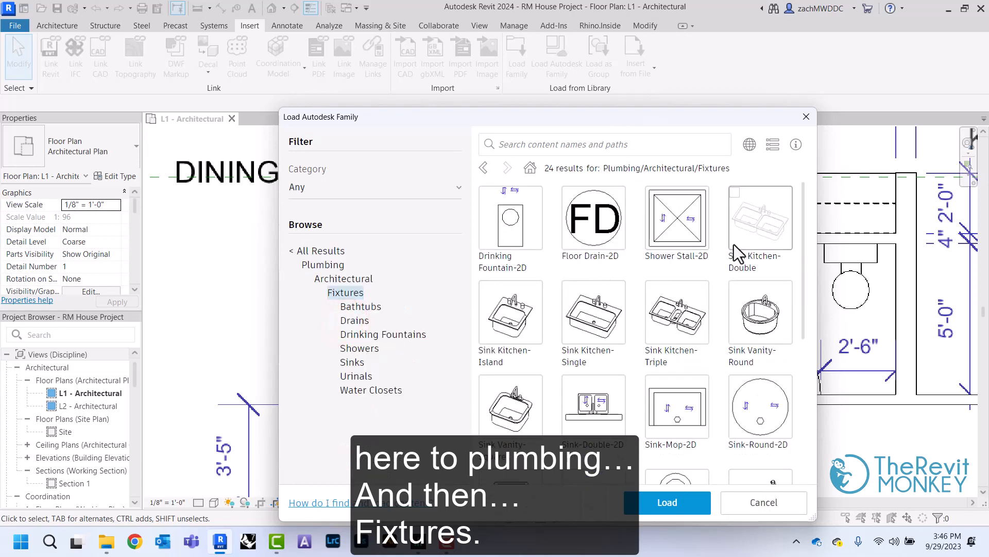
left_click(737, 288)
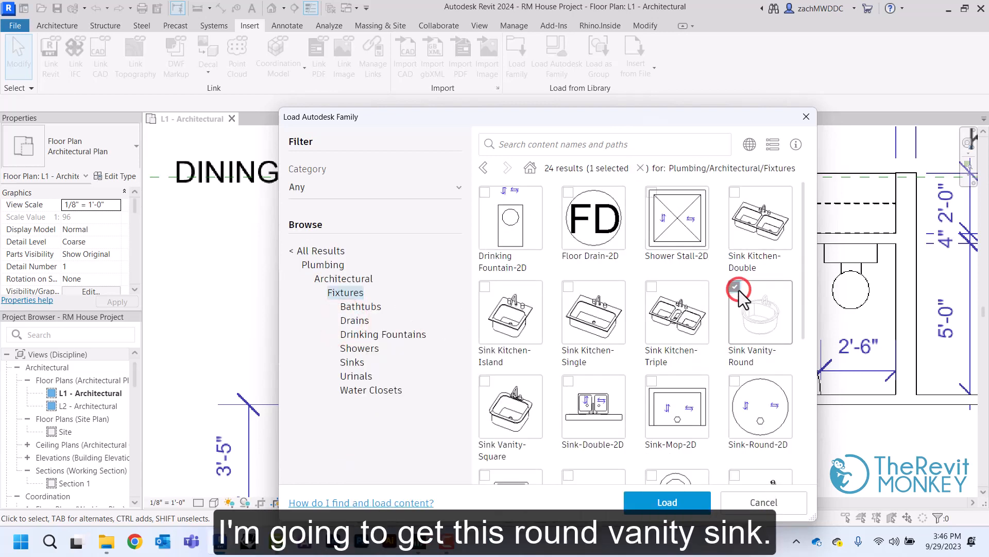
scroll(739, 290, "down", 4)
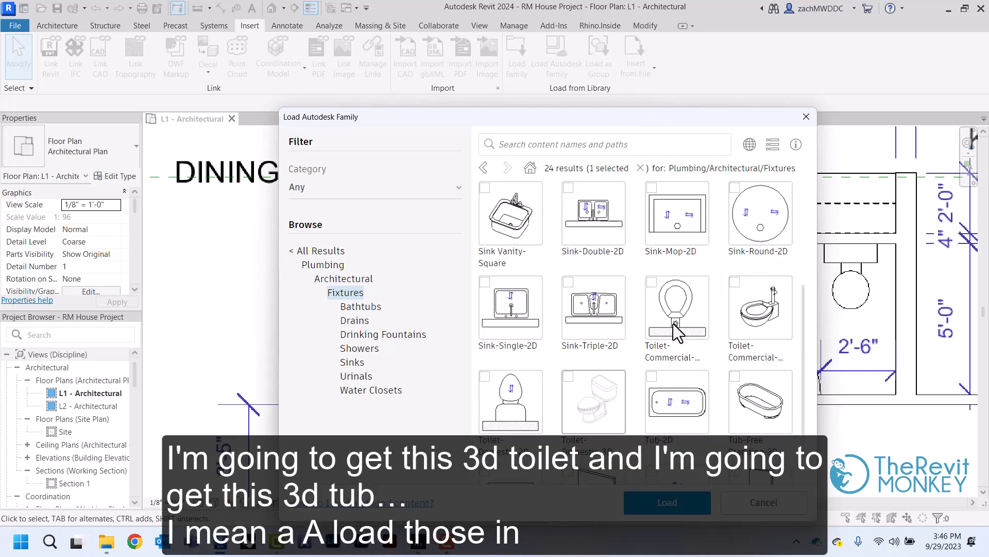
left_click(567, 377)
scroll(593, 379, "down", 2)
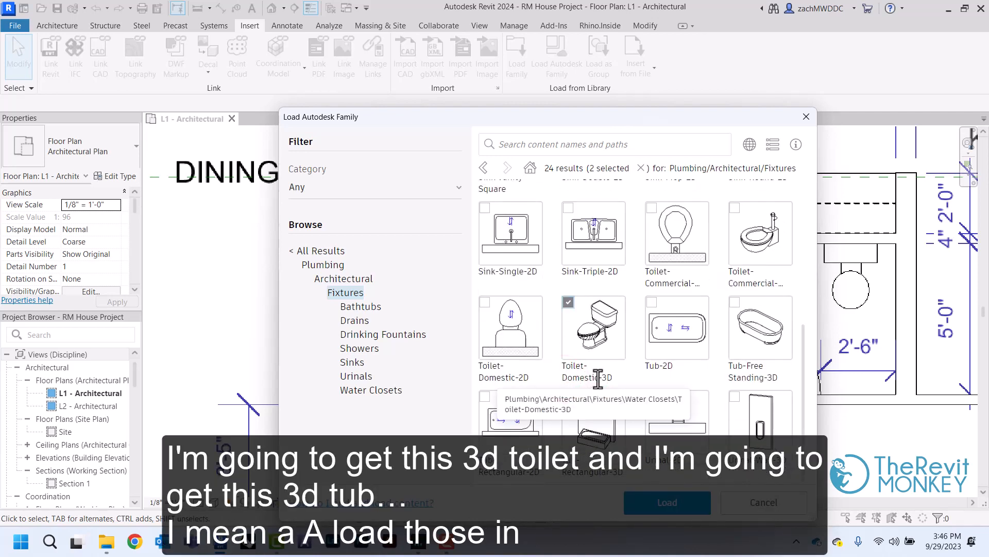
left_click(570, 398)
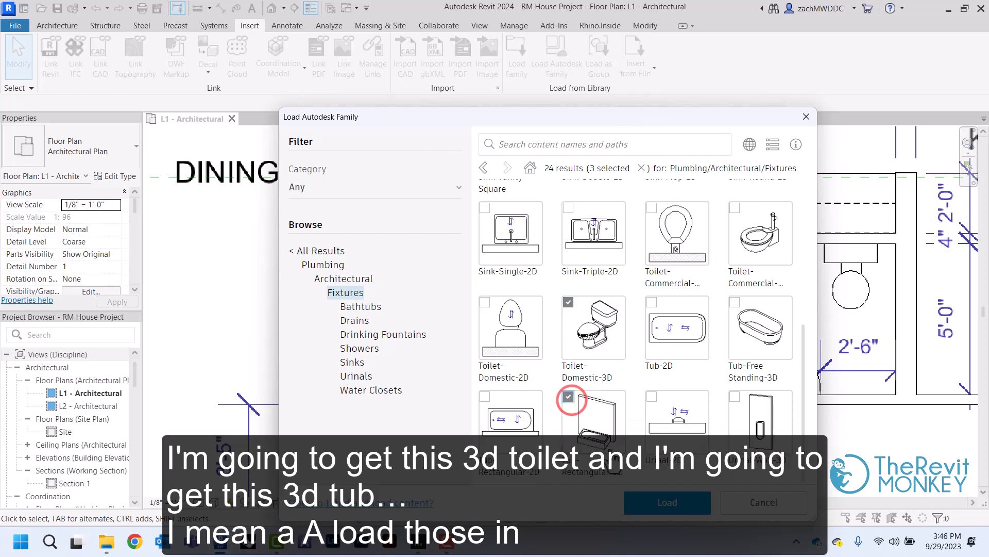
left_click(655, 504)
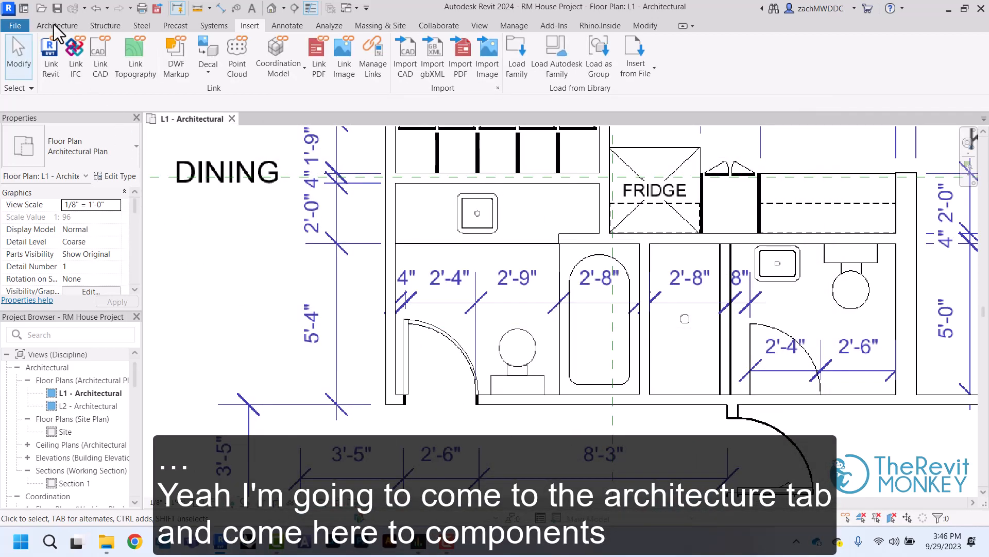
Dismiss the save reminder and place a Tub-Rectangular-3D component against the wall beside the PDF's bathtub, then end placement
left_click(53, 24)
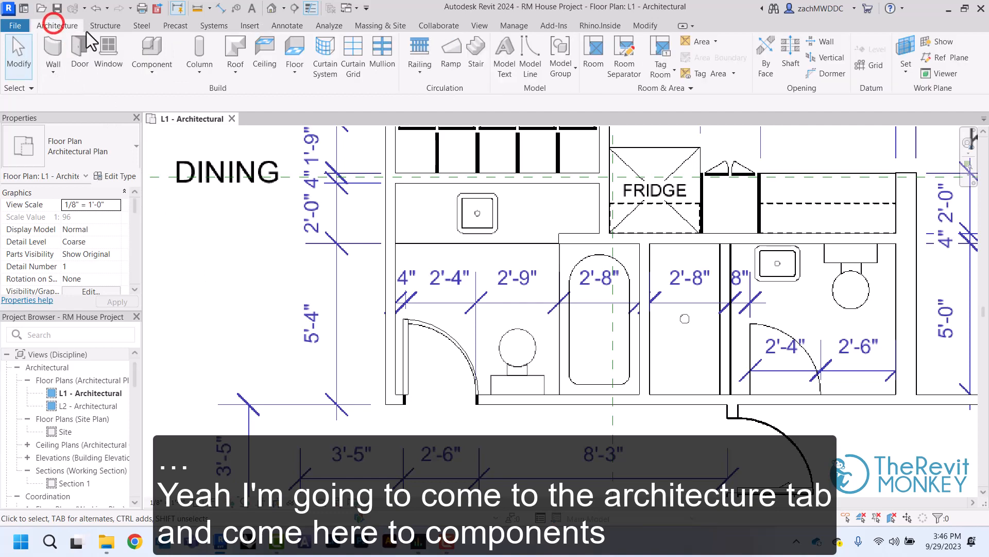
left_click(152, 52)
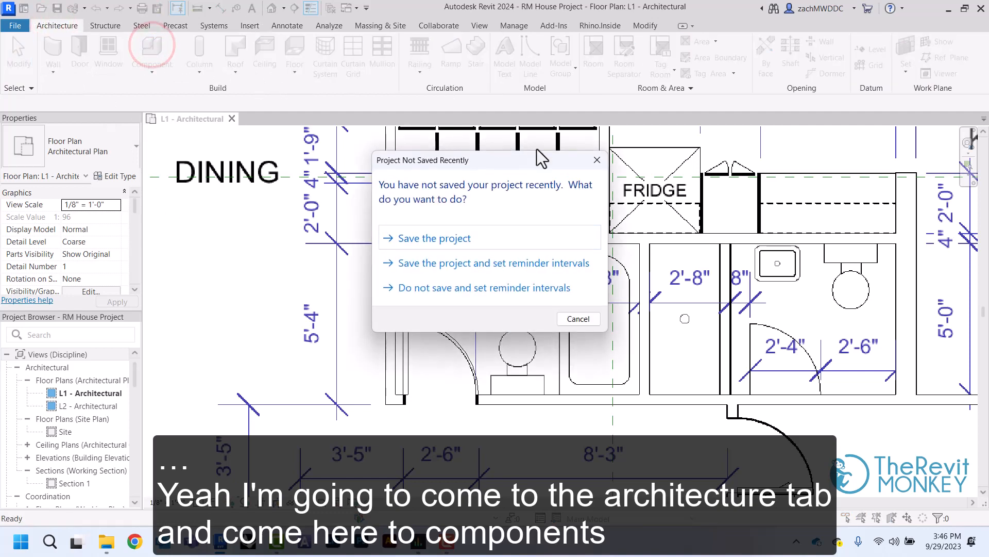
left_click(597, 160)
left_click(91, 142)
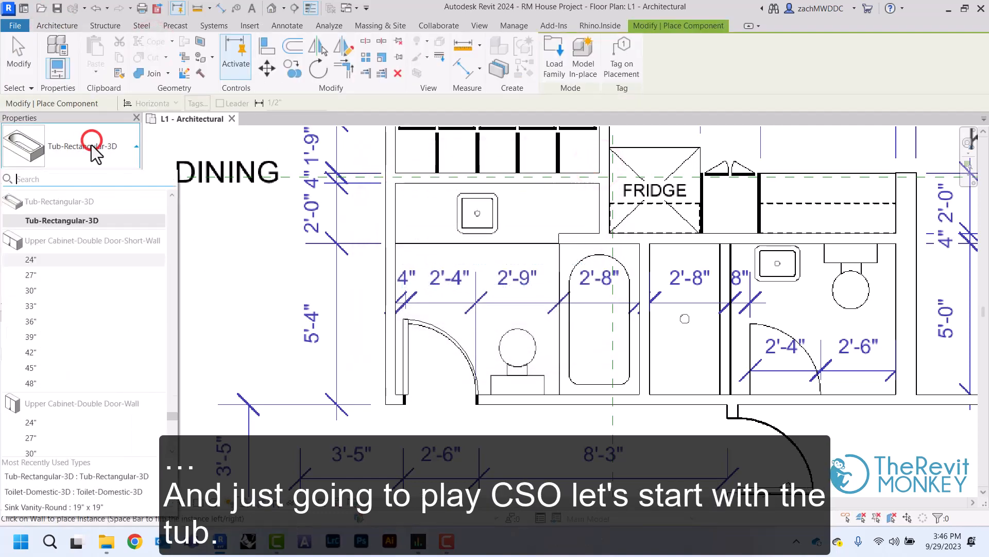
left_click(84, 220)
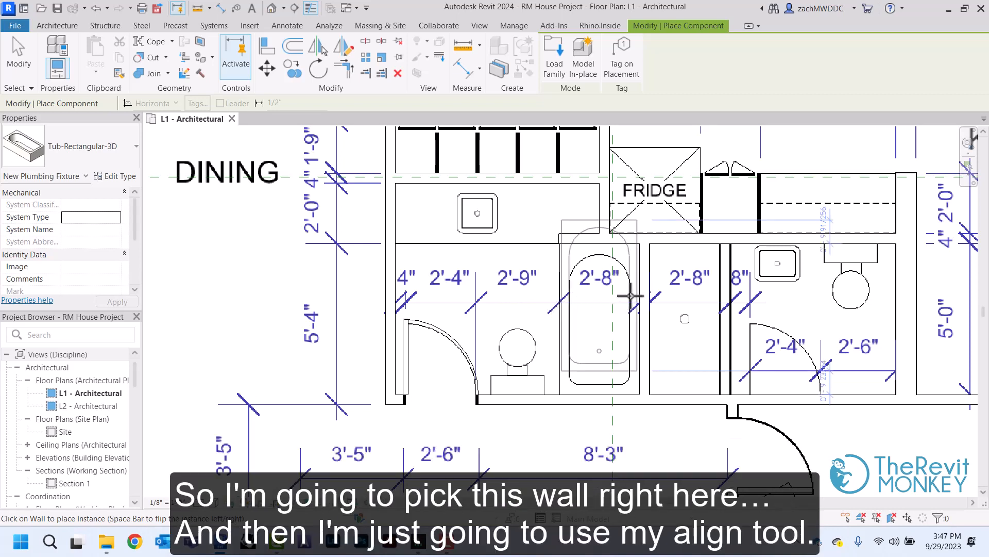
left_click(637, 293)
right_click(568, 265)
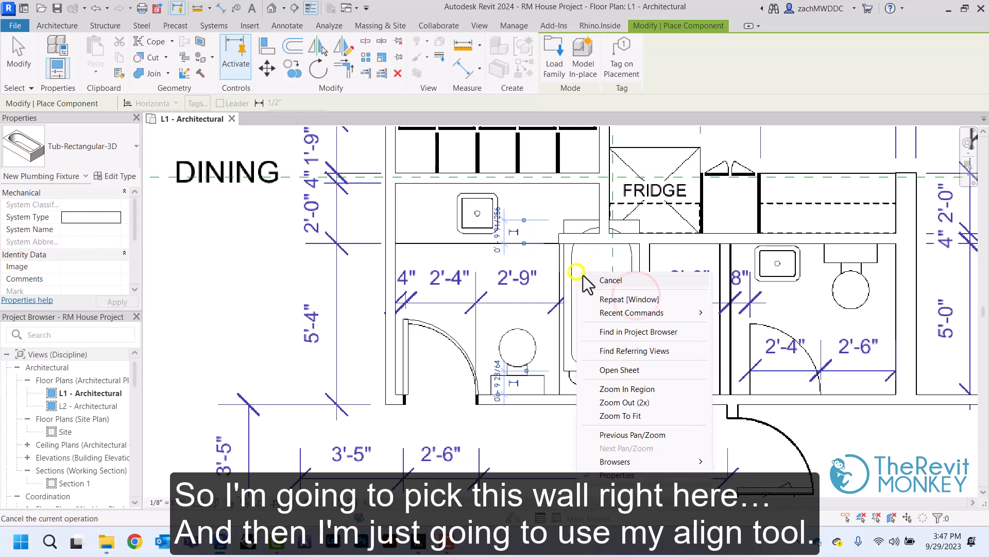
left_click(590, 278)
right_click(592, 278)
left_click(601, 283)
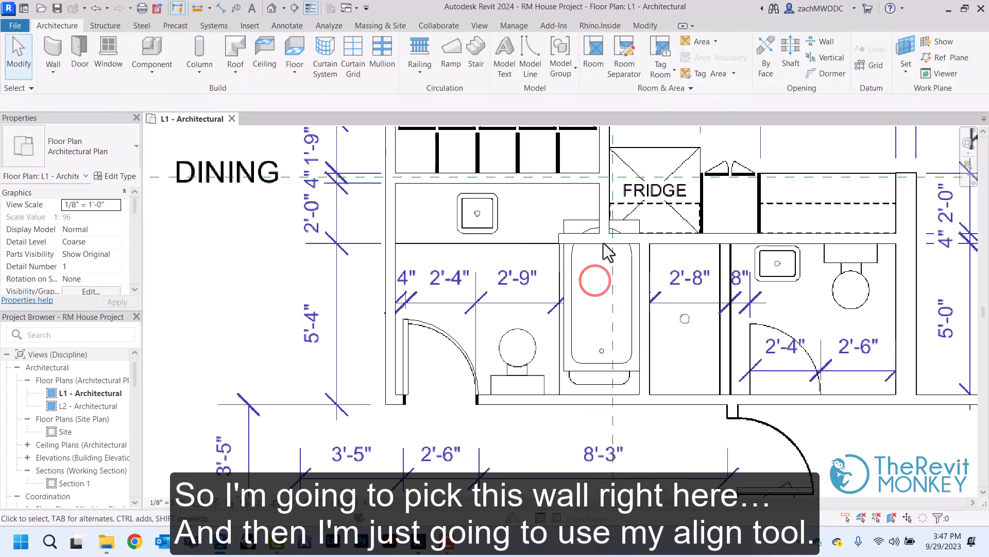
Align the tub's lower edge with the inner face of the bathroom's lower wall
left_click(645, 25)
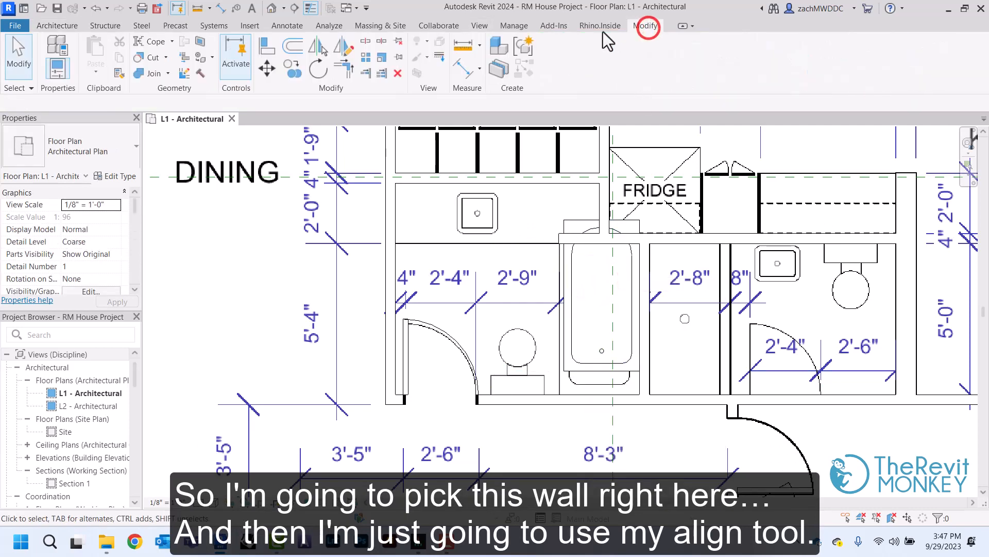
left_click(266, 52)
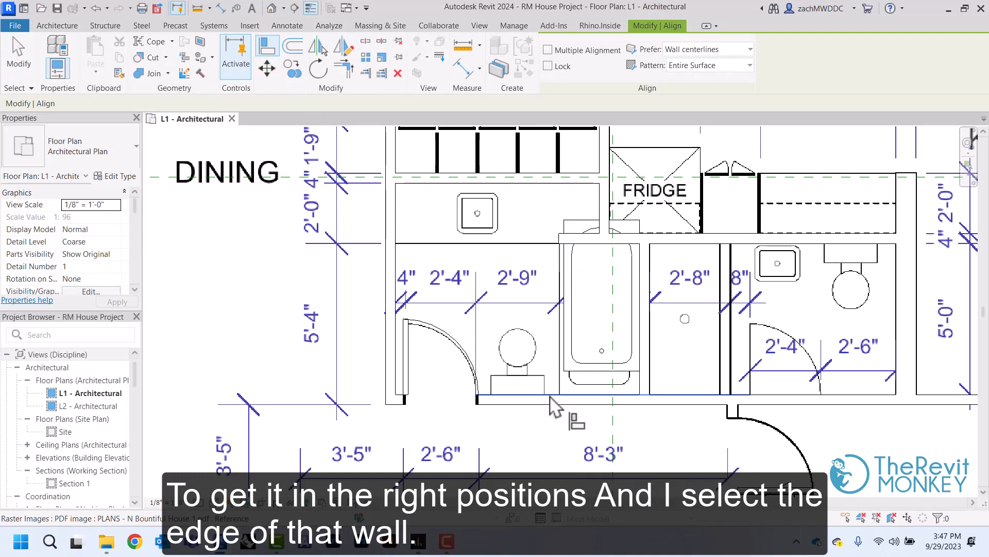
left_click(583, 372)
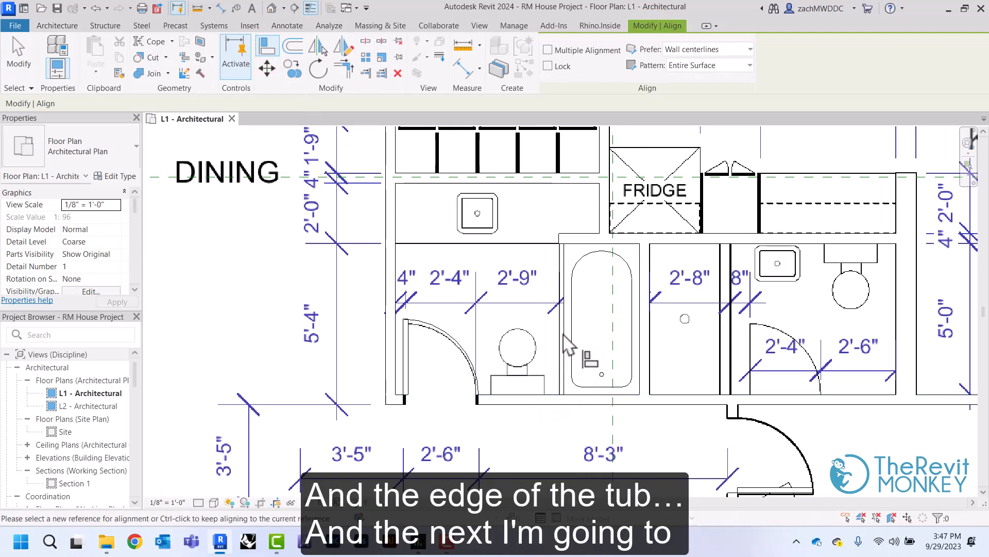
scroll(558, 247, "up", 2)
right_click(502, 211)
left_click(515, 217)
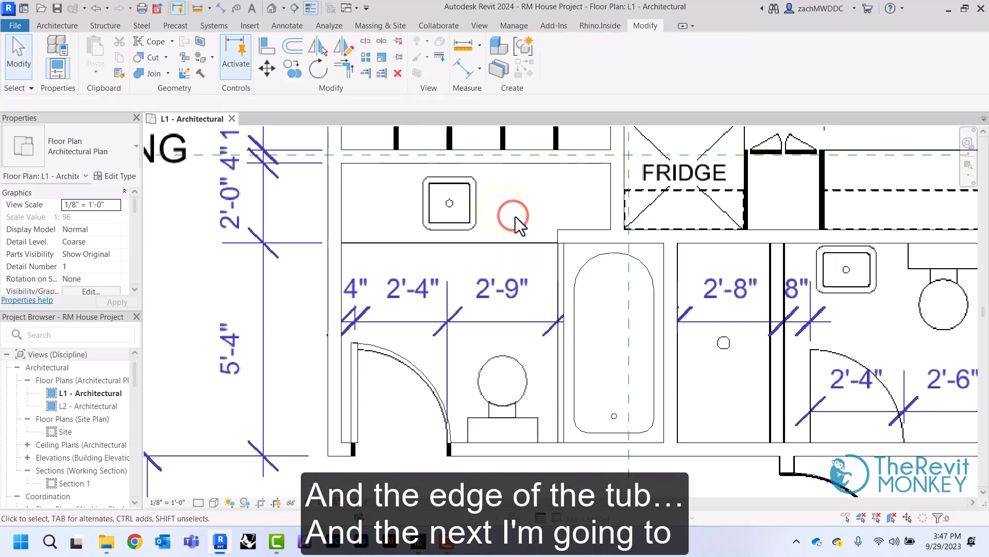
Place a Sink Vanity-Round 19" x 19" component centred over the PDF's sink in the bathroom counter above the toilet area
left_click(57, 25)
left_click(162, 47)
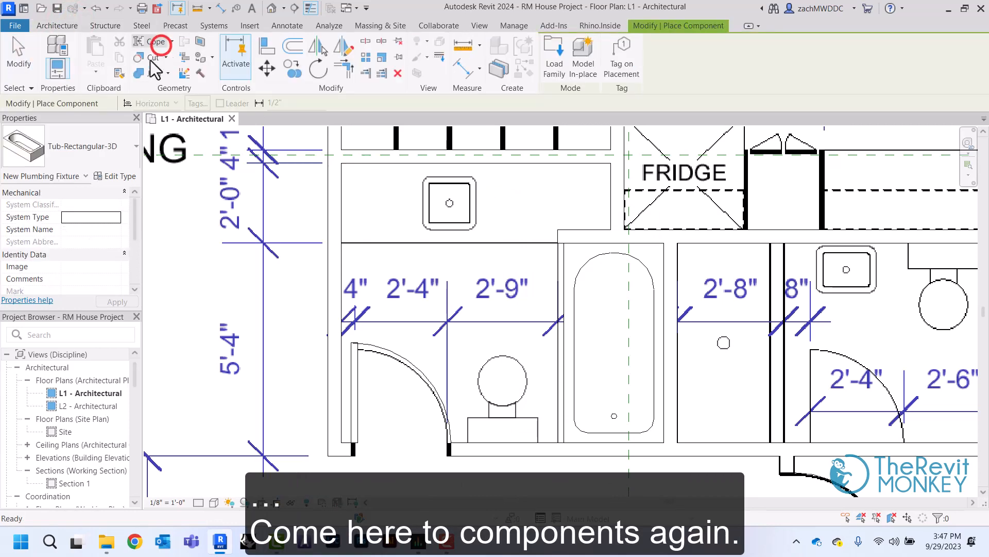
left_click(81, 147)
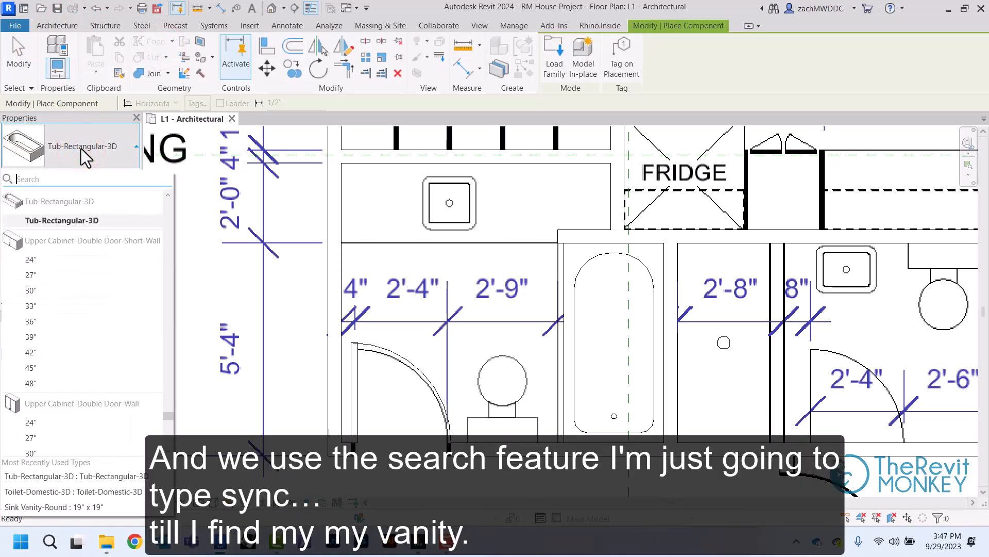
type("sink")
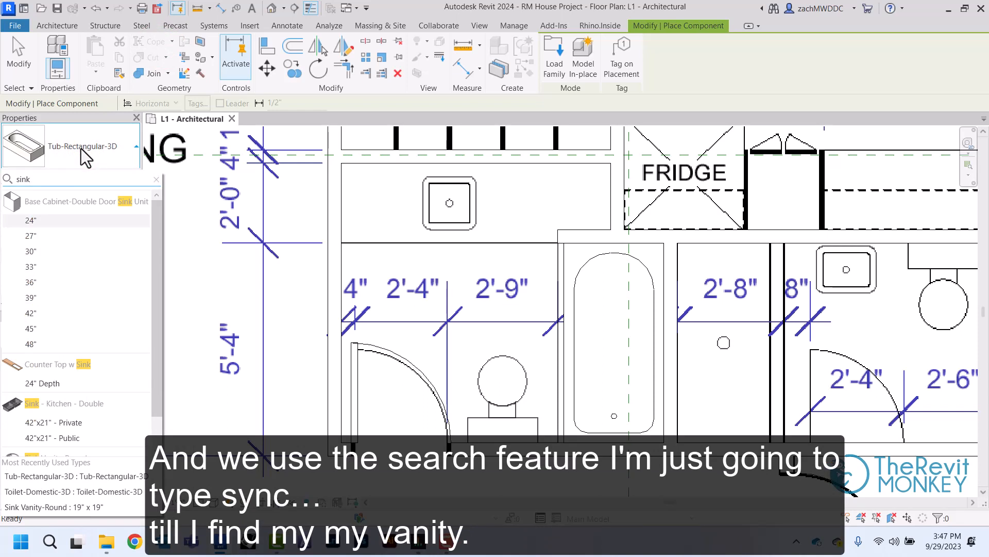
scroll(67, 299, "down", 1)
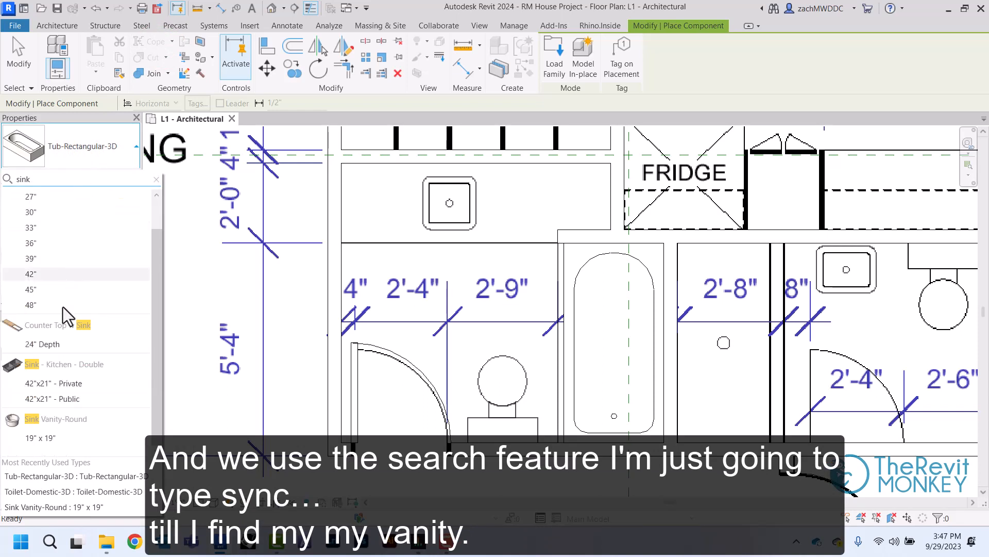
left_click(41, 438)
left_click(447, 201)
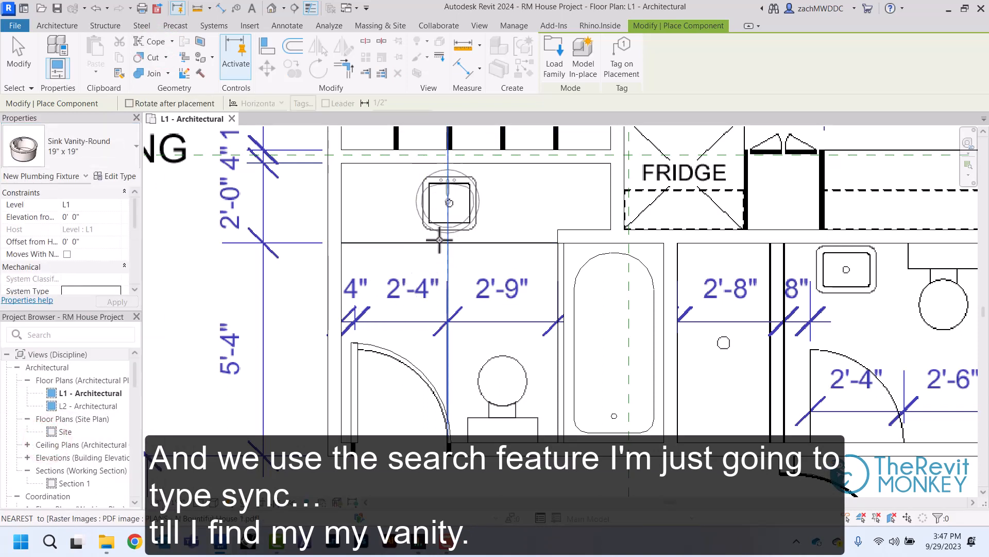
right_click(492, 213)
left_click(504, 220)
right_click(503, 221)
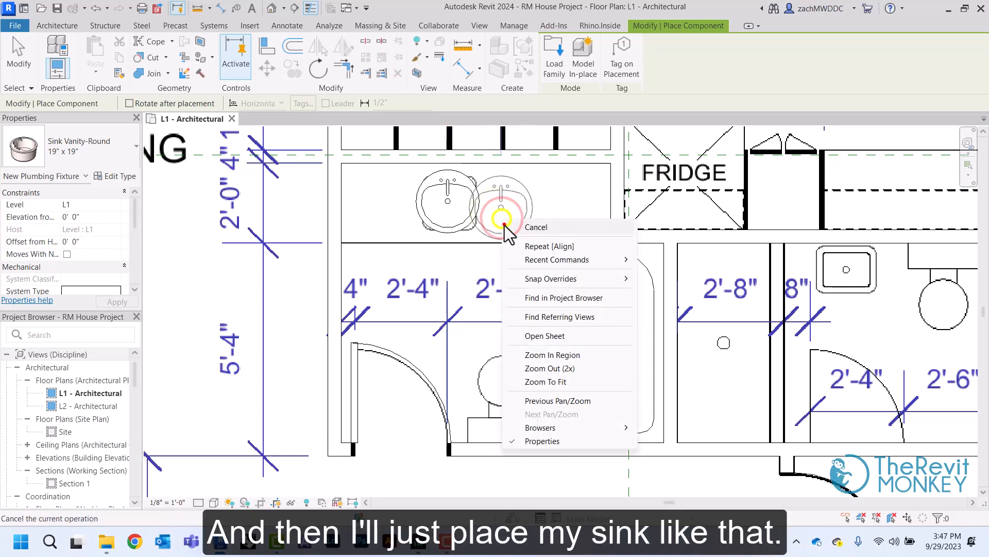
left_click(505, 225)
Place a Toilet-Domestic-3D component over the PDF's toilet beside the bathtub, rotated 180 degrees so its tank backs onto the lower wall
left_click(152, 55)
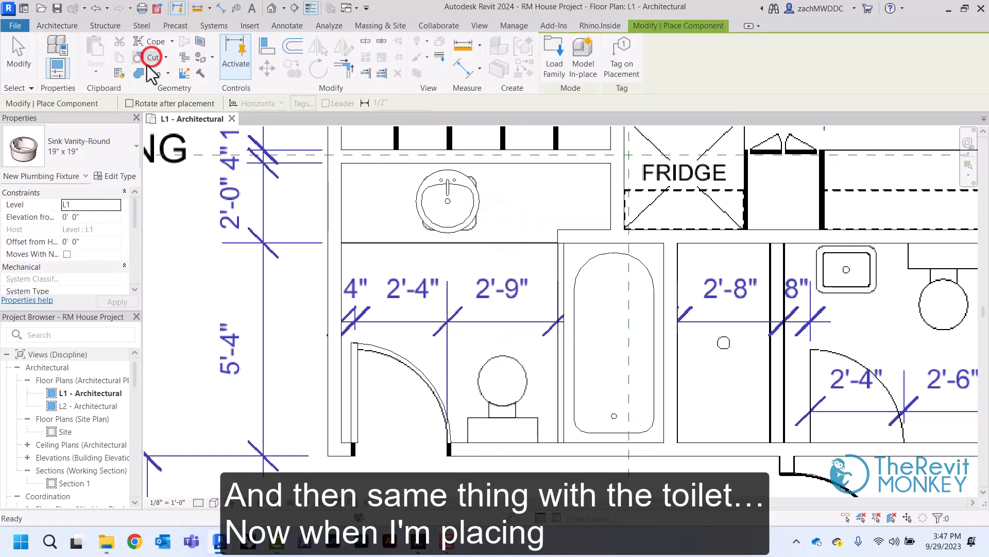
left_click(98, 141)
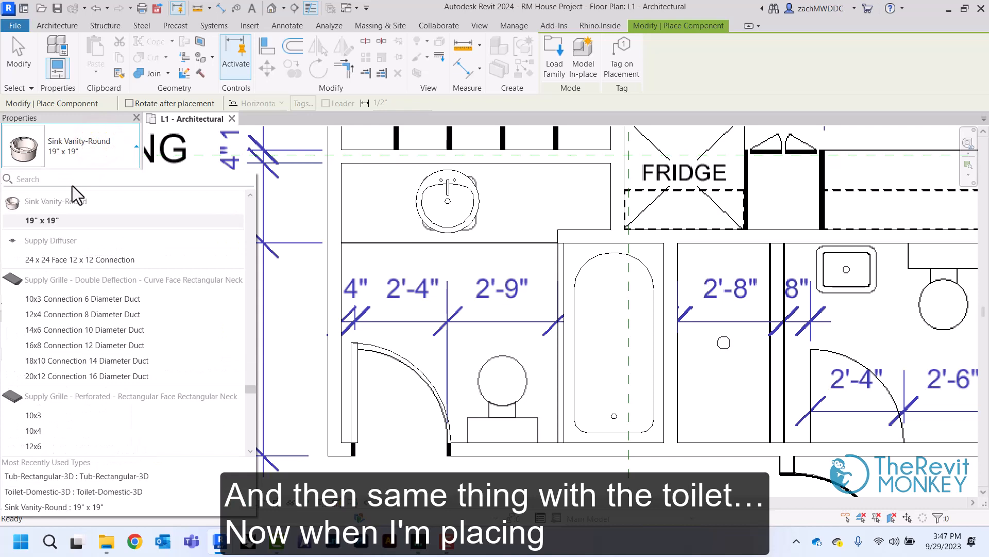
type("toile")
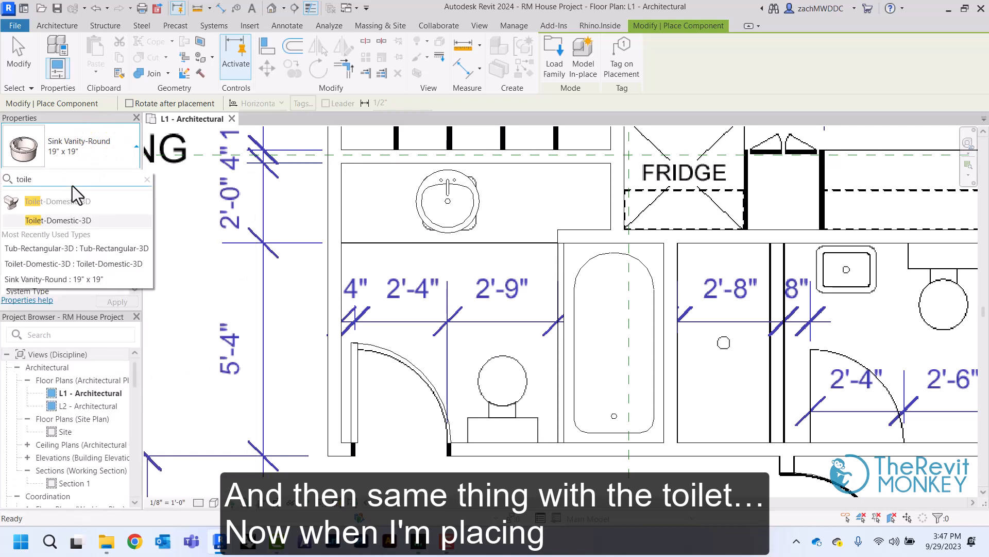
left_click(82, 221)
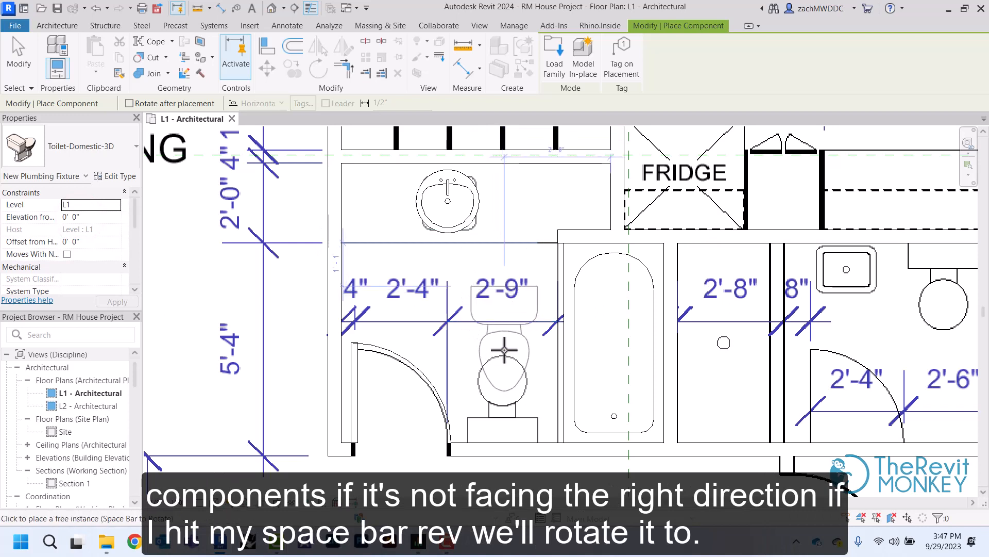
key("space")
key("space")
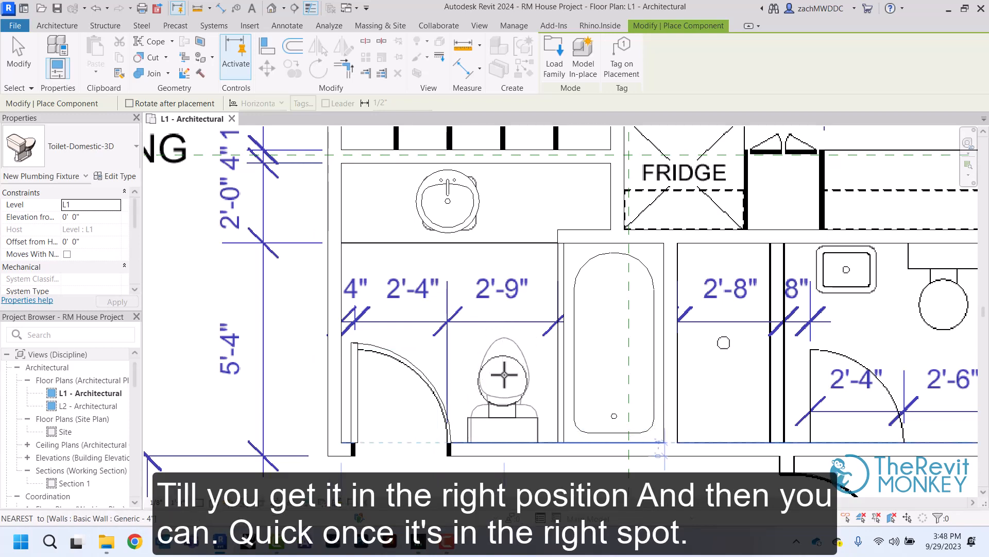
left_click(504, 374)
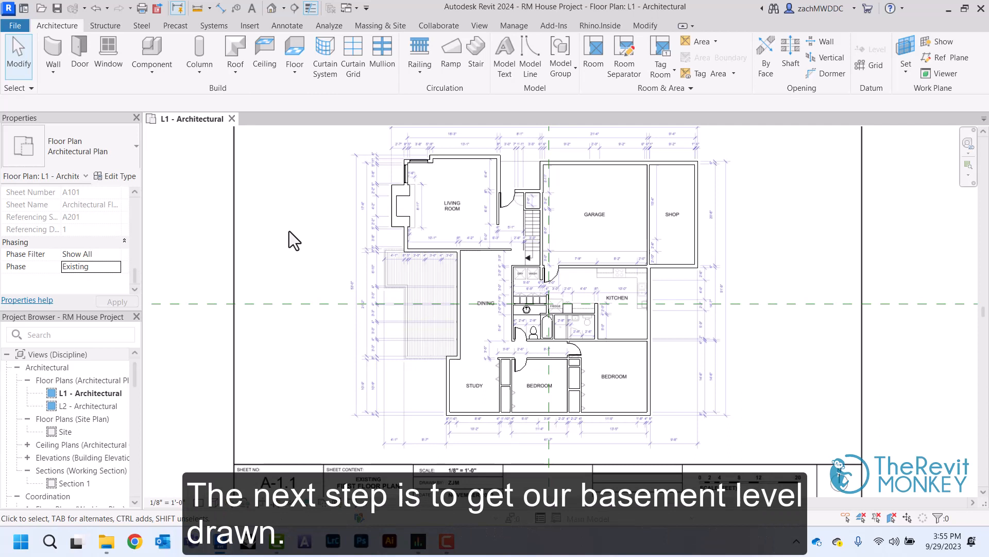
Open the default 3D view and copy level L1 downward to add a level below it
left_click(272, 9)
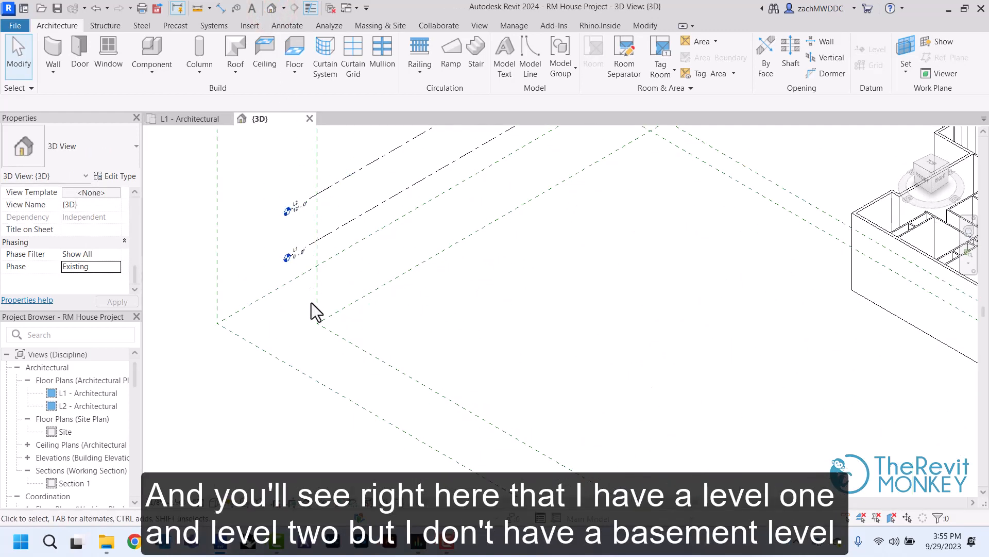
scroll(312, 304, "up", 1)
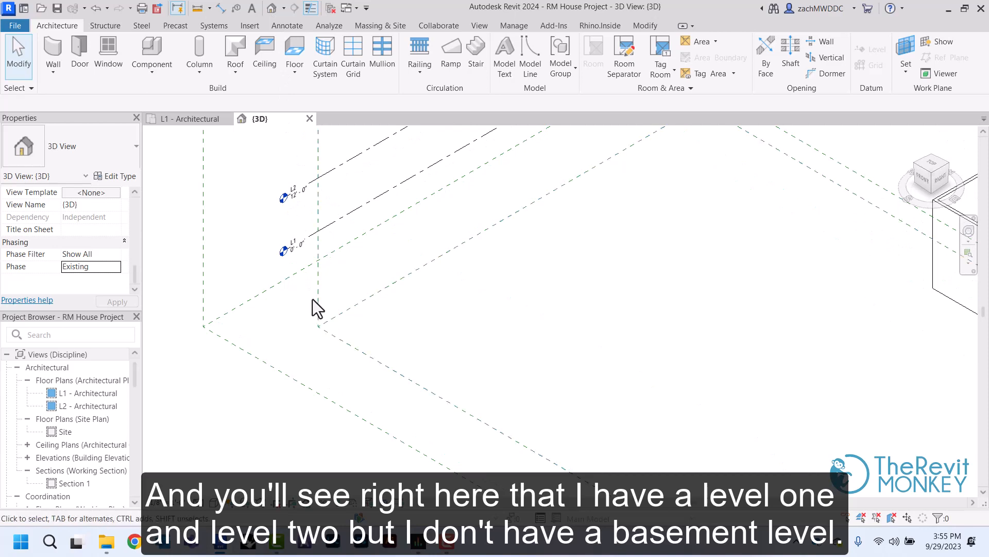
left_click(342, 218)
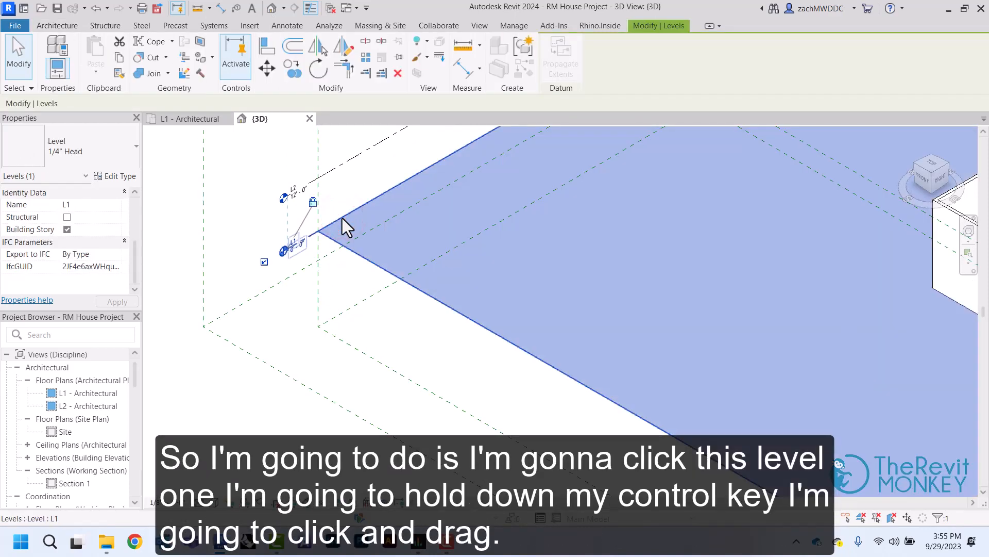
left_click_drag(342, 218, 342, 259, "ctrl")
Set the elevation of the copied level below L1 to -8'
scroll(300, 282, "up", 2)
left_click(304, 296)
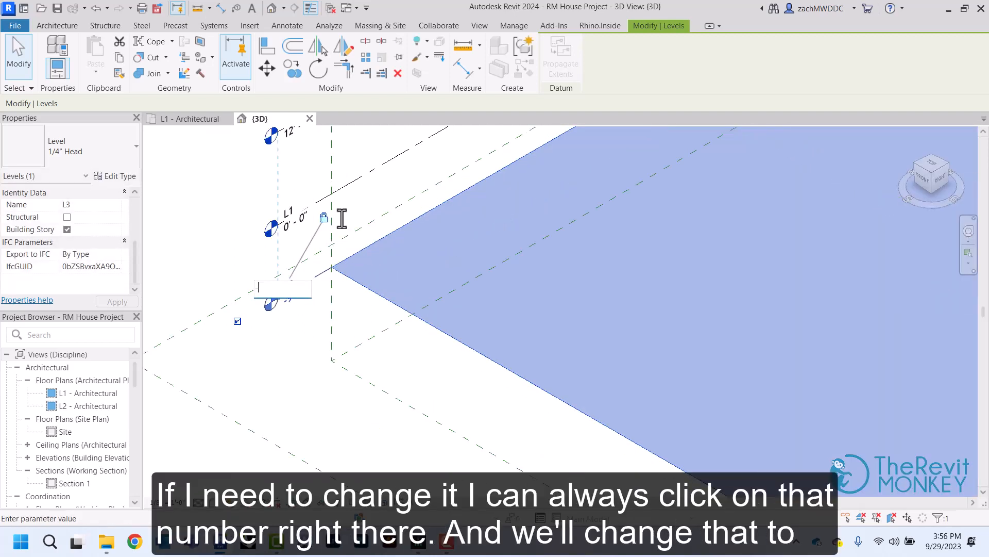
type("-8")
key("Return")
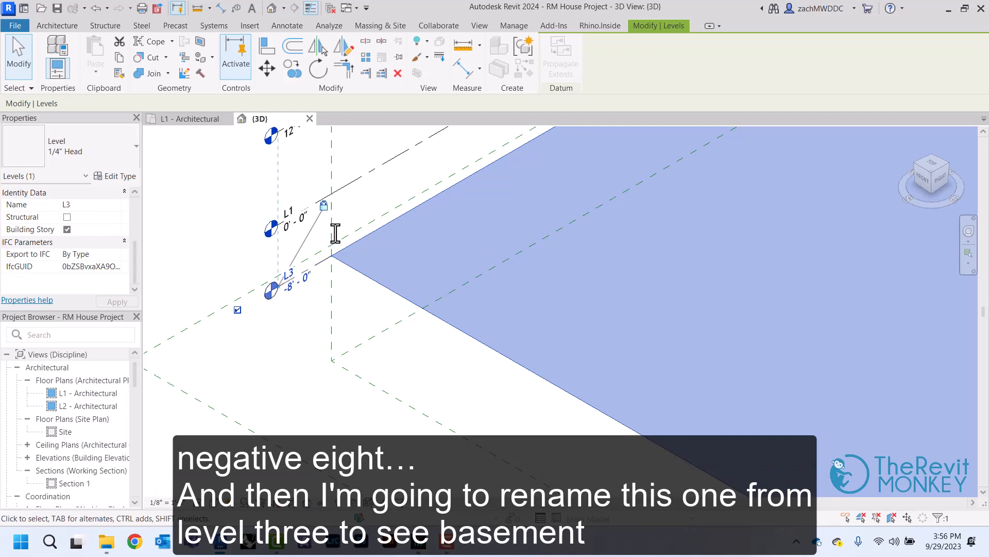
Rename the level below L1 to BASEMENT and deselect it
left_click(305, 299)
left_click(293, 281)
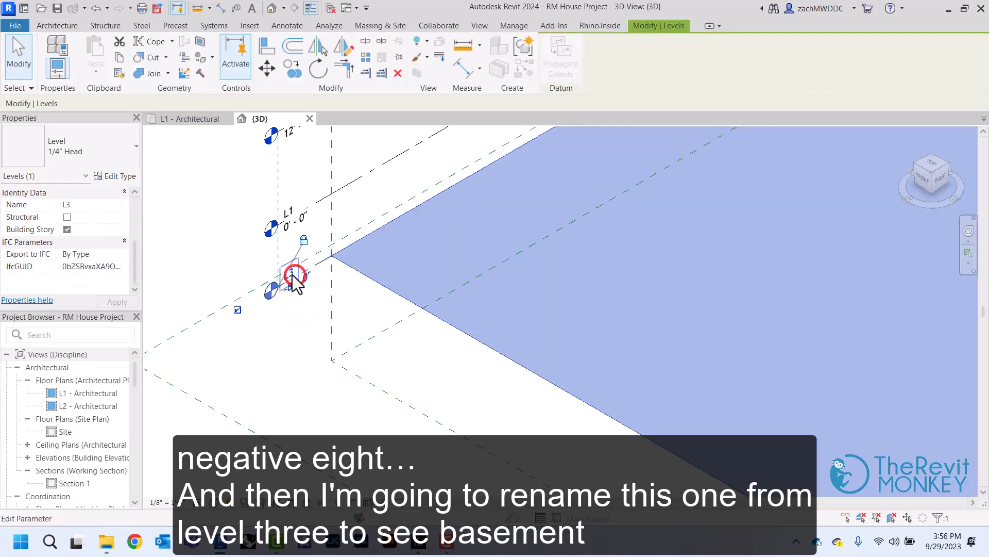
left_click(292, 274)
type("b")
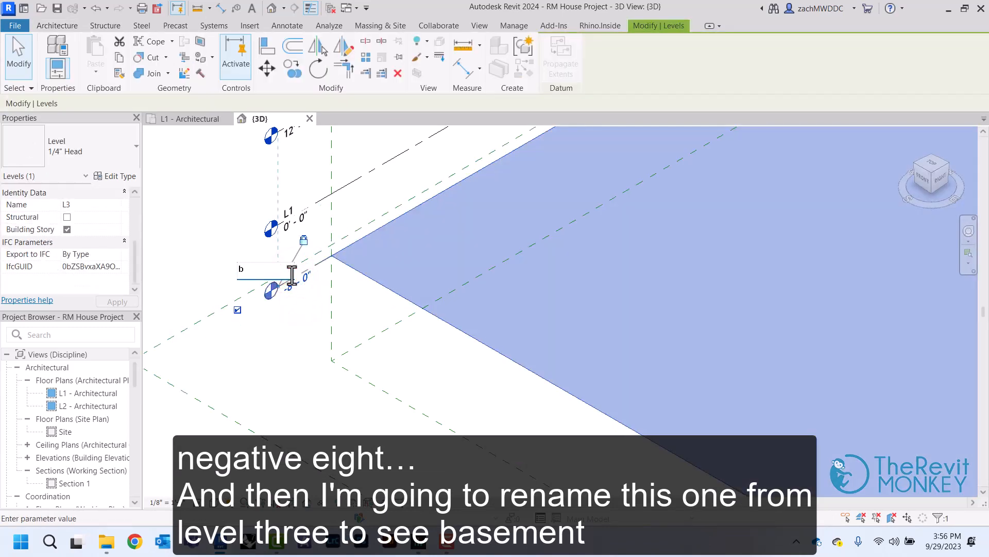
type("aseme")
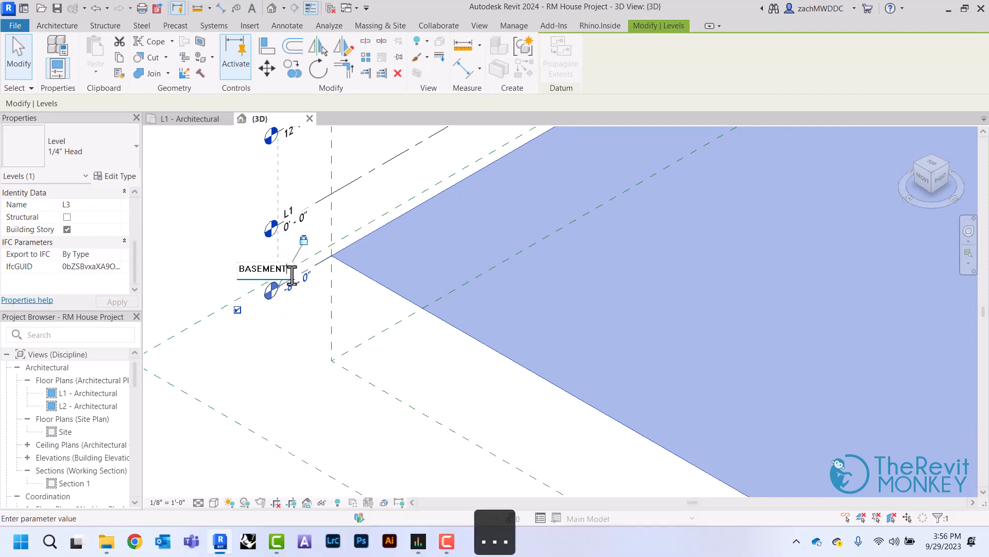
left_click(210, 212)
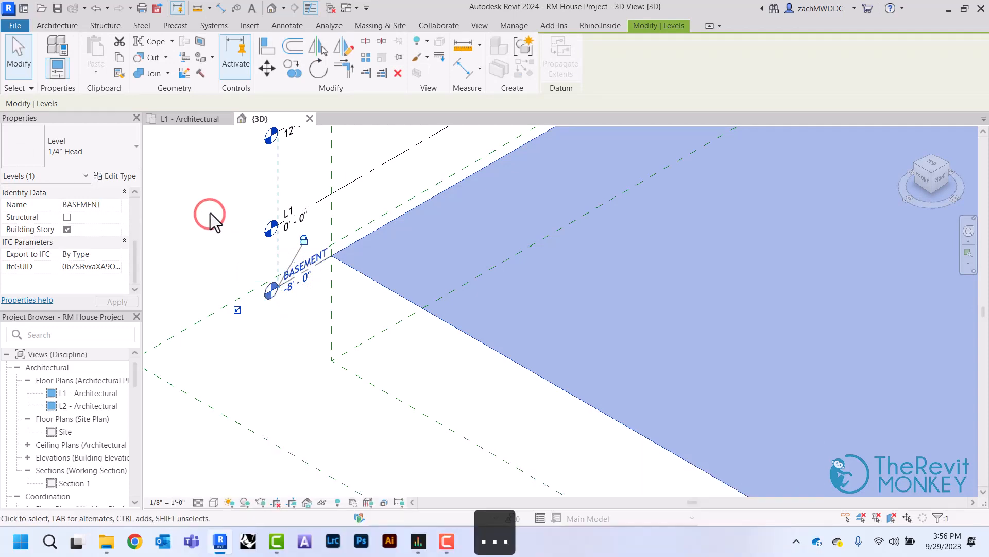
left_click(211, 212)
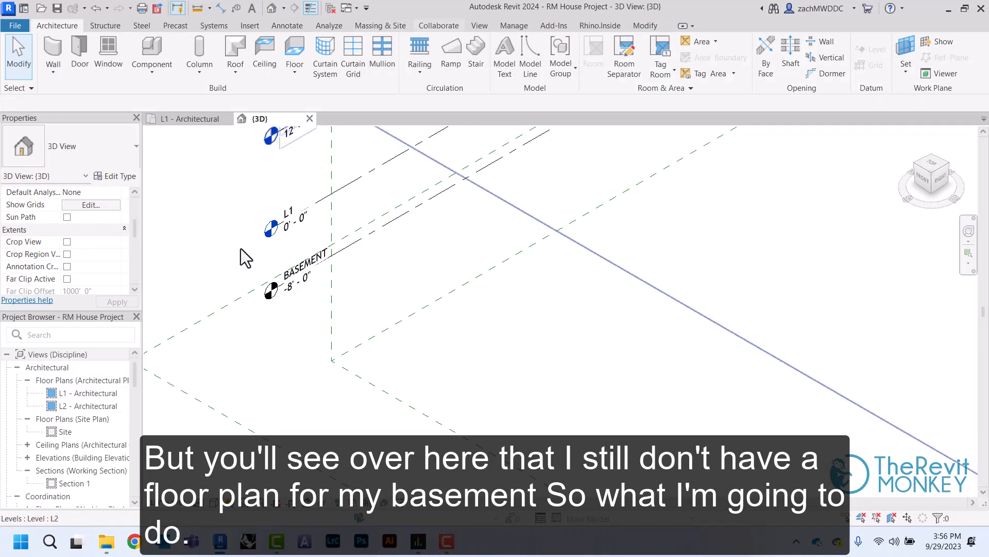
Create a new Architectural Plan floor plan view for the BASEMENT level
left_click(477, 27)
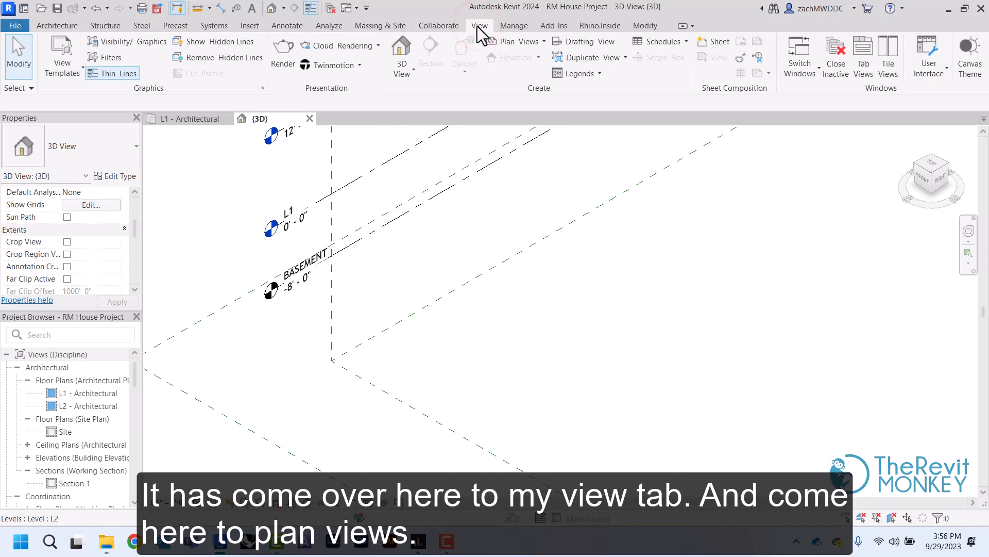
left_click(542, 43)
left_click(533, 63)
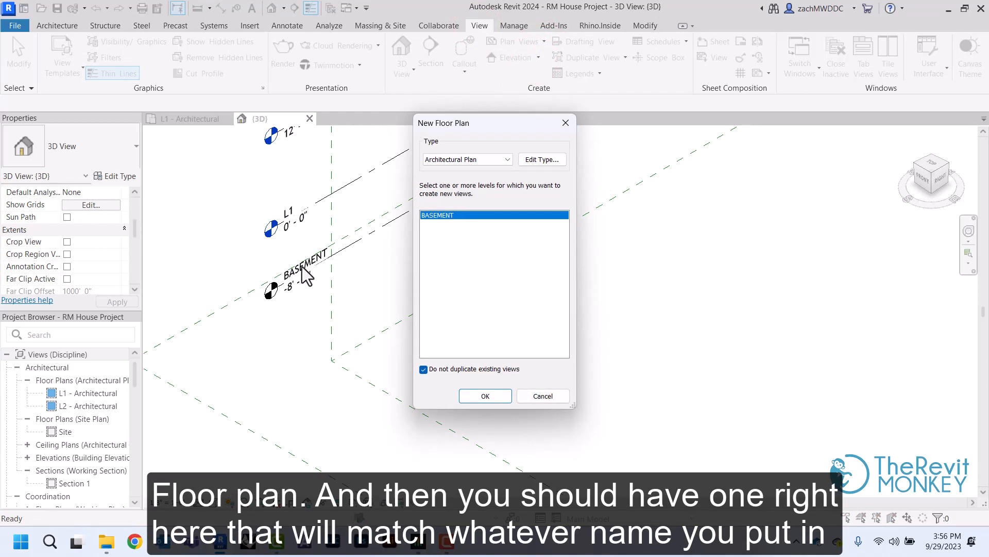
left_click(485, 396)
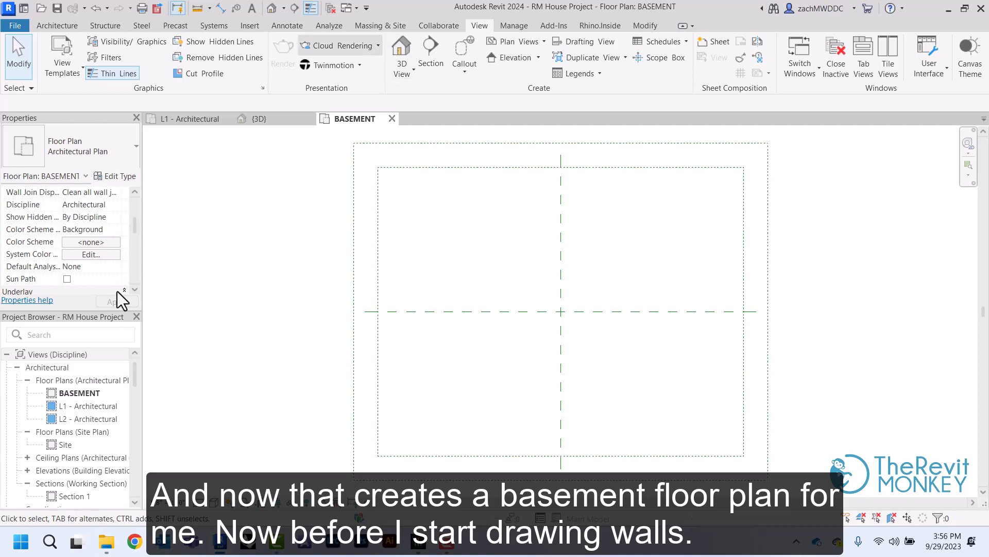
Import PLANS - N Bountiful House 2.pdf at 300 DPI and place it centred on the reference plane intersection in the BASEMENT plan
left_click(249, 25)
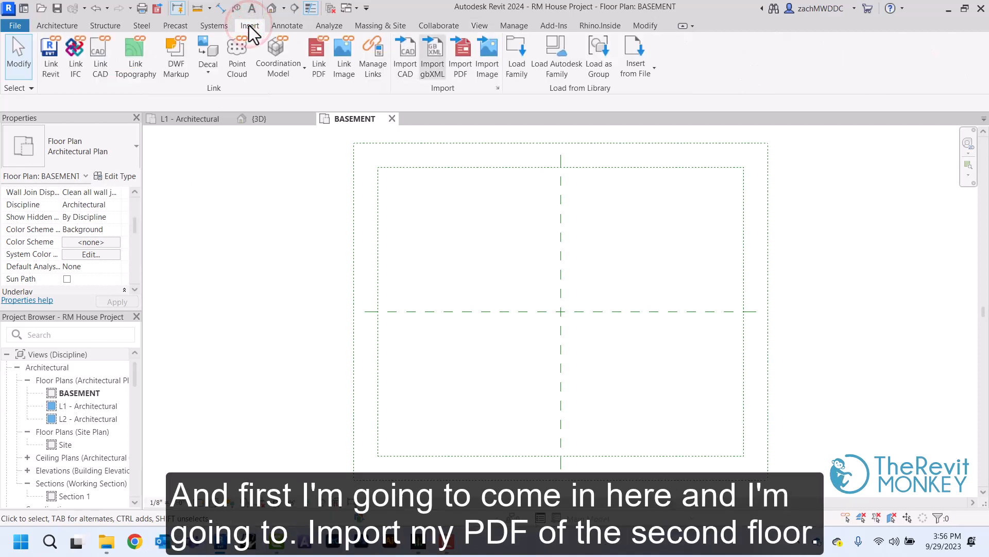
left_click(458, 76)
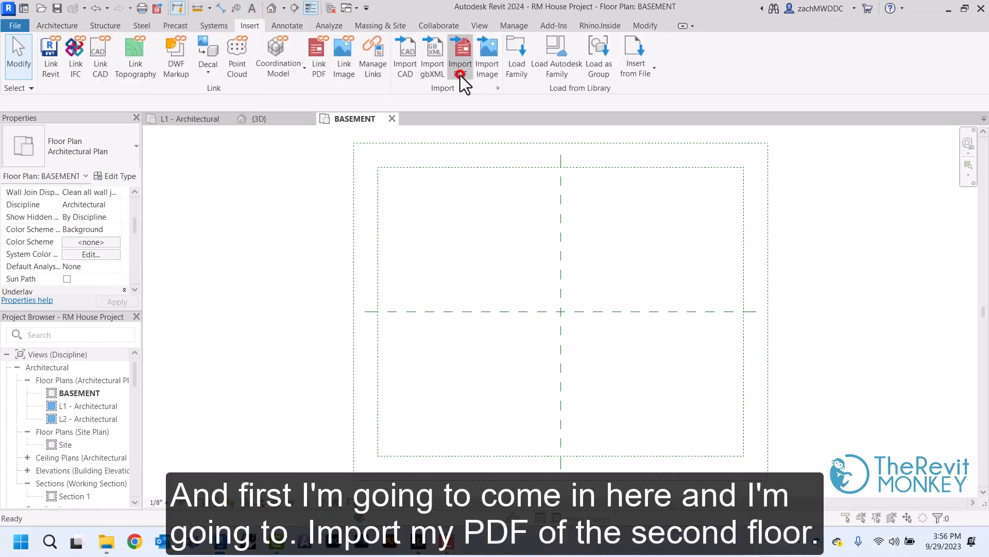
left_click(252, 178)
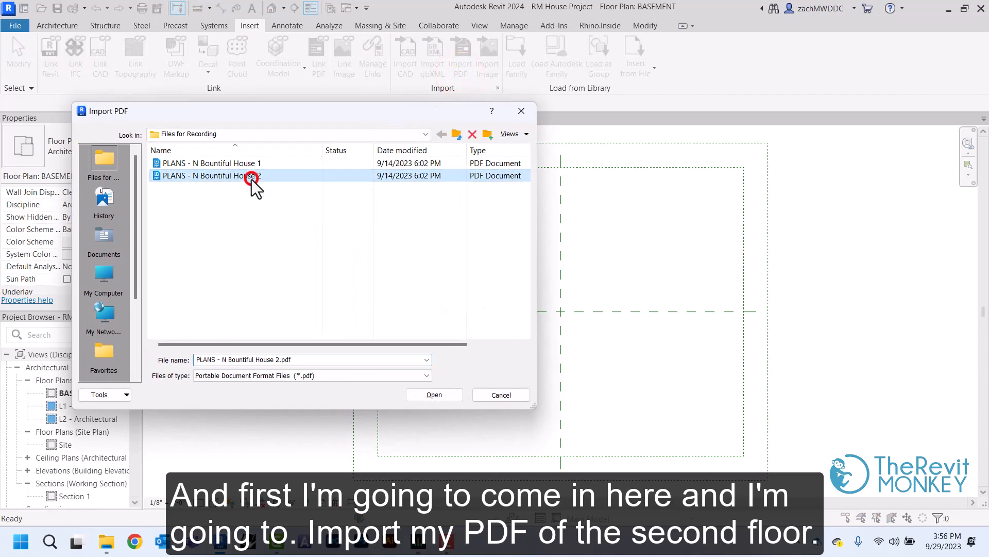
left_click(433, 397)
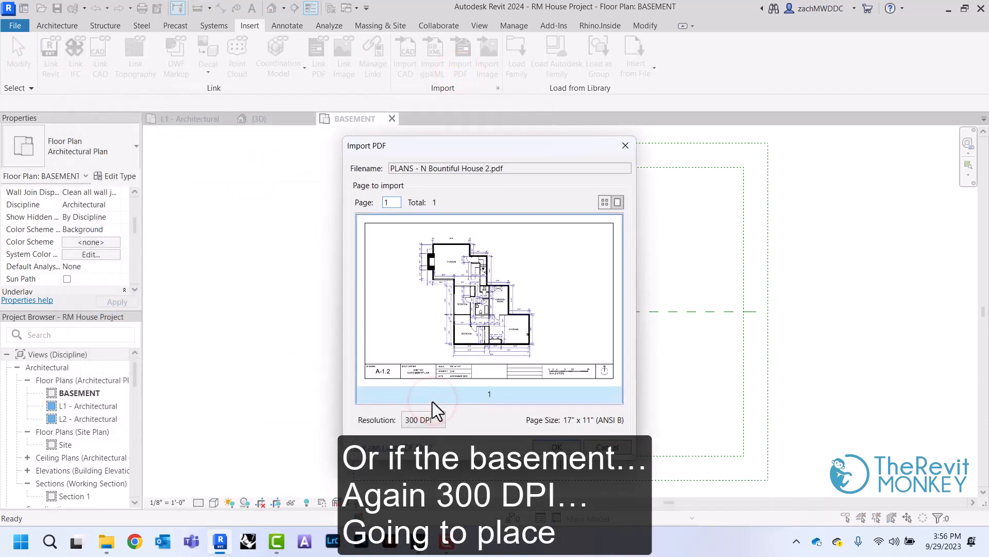
left_click(556, 446)
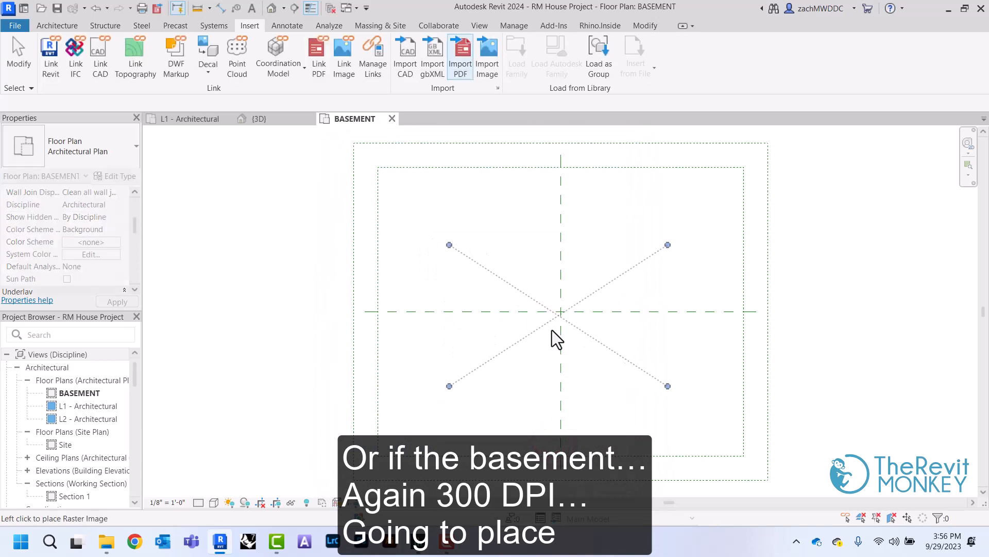
left_click(562, 314)
left_click(513, 204)
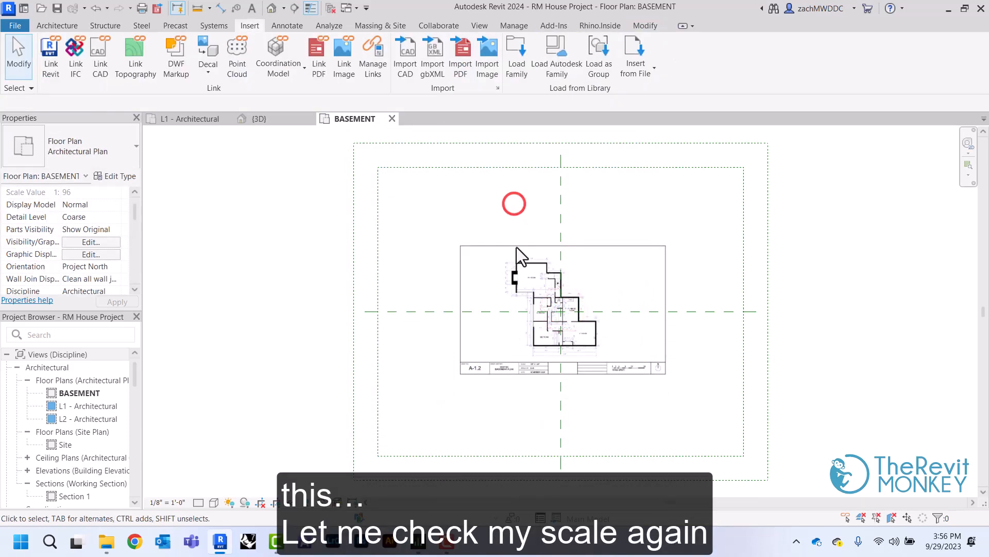
Check the basement PDF's scale by measuring the 8" wall dimension above the TV room with a temporary detail line, cancelling without drawing it
scroll(517, 264, "up", 6)
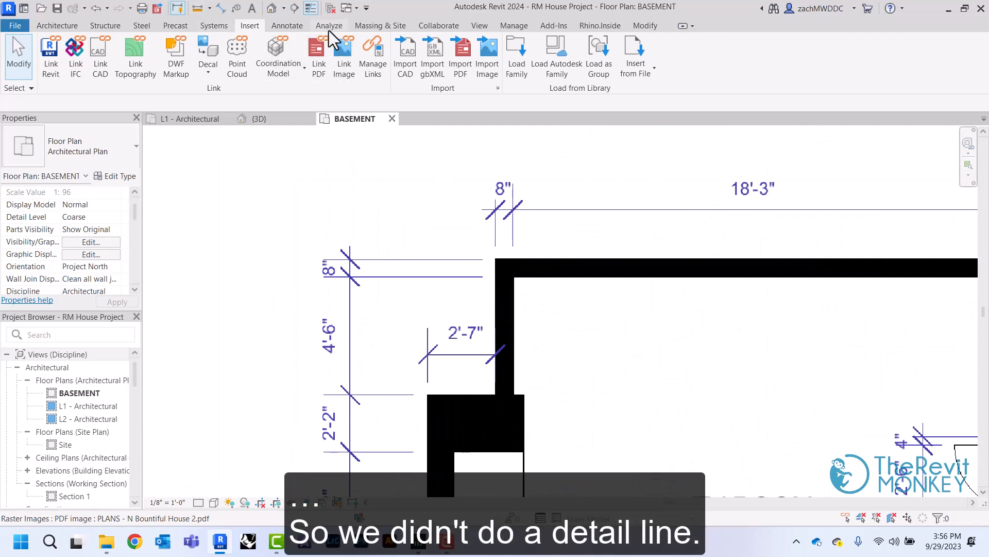
left_click(288, 26)
left_click(294, 42)
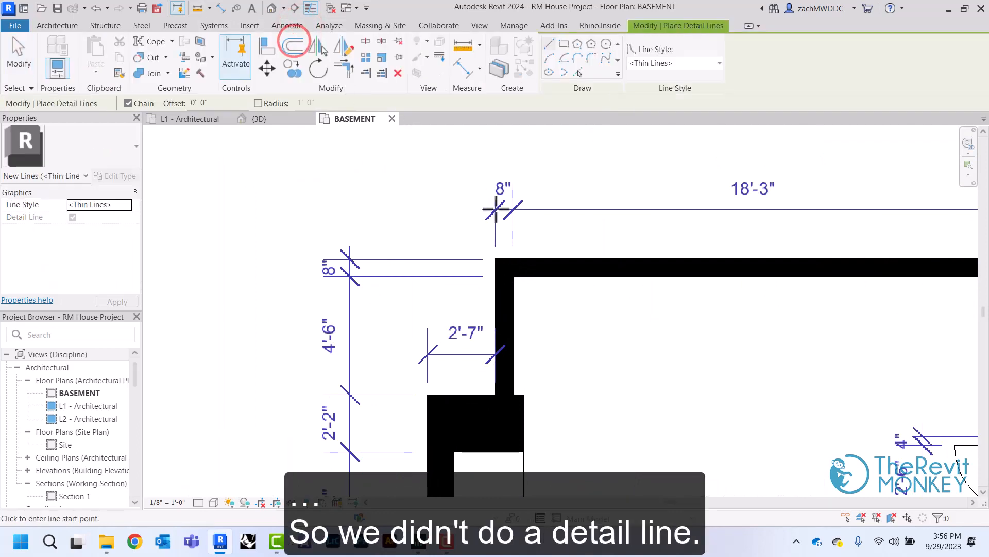
left_click(496, 209)
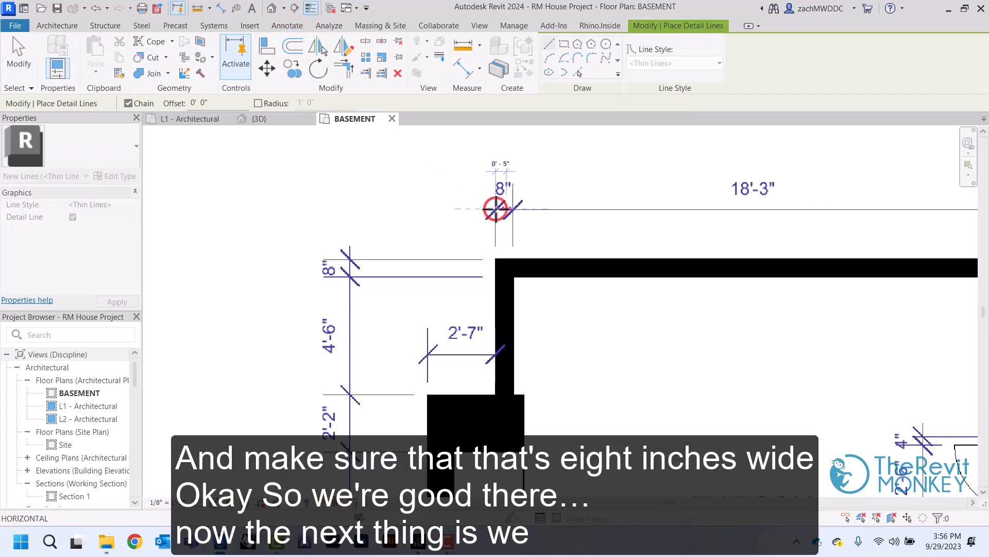
right_click(511, 209)
left_click(543, 219)
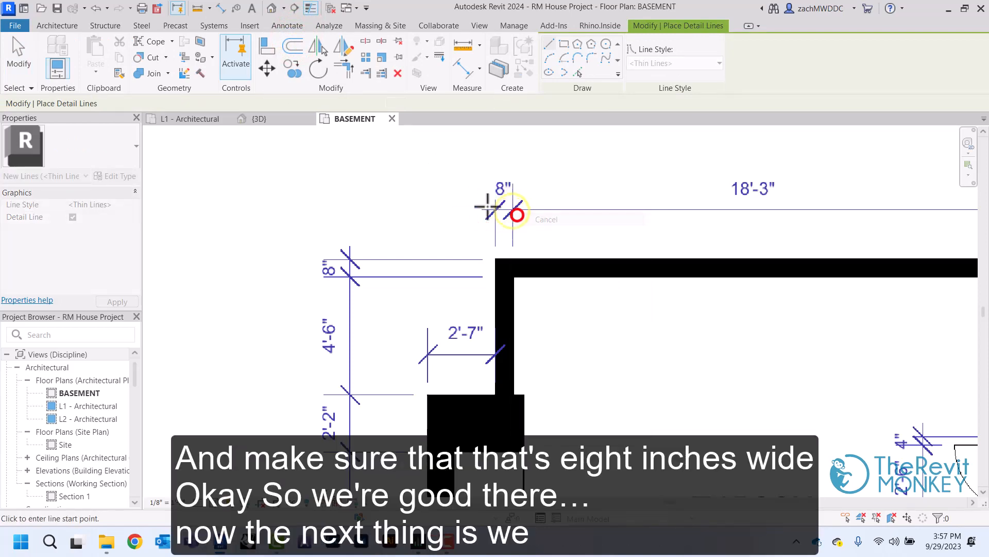
right_click(481, 212)
left_click(502, 212)
middle_click_drag(502, 264, 486, 190)
Set the BASEMENT plan's underlay base level to L1 and apply it
scroll(424, 199, "down", 4)
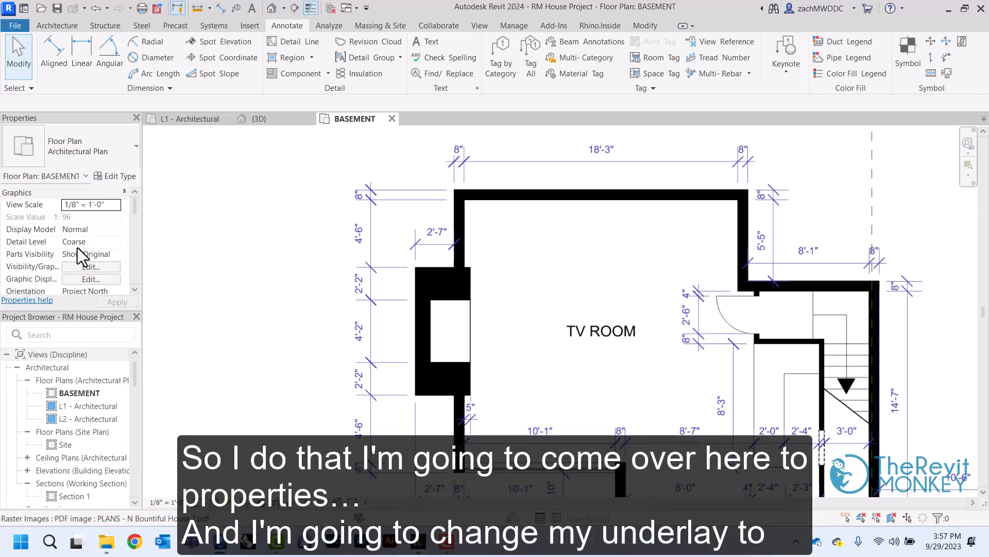
scroll(77, 247, "down", 5)
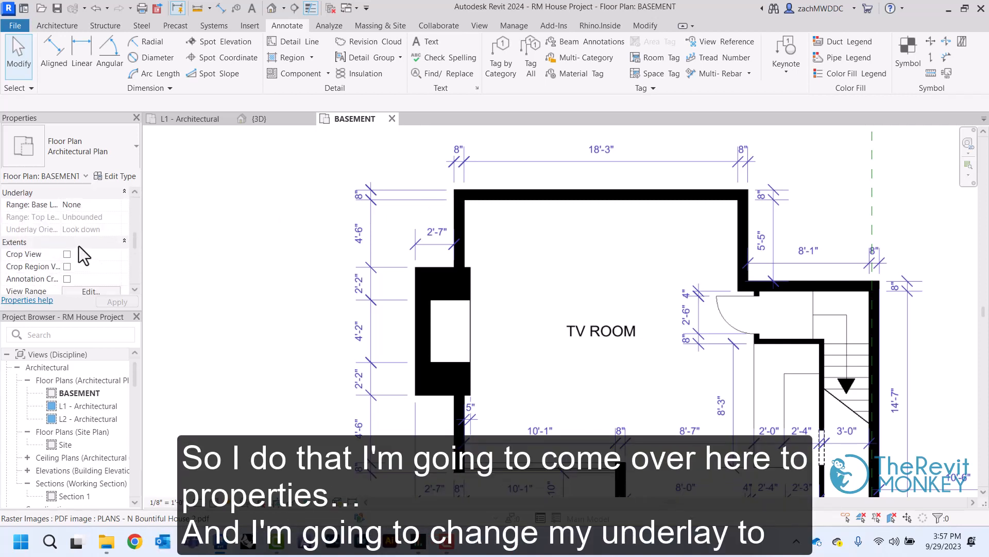
left_click(116, 205)
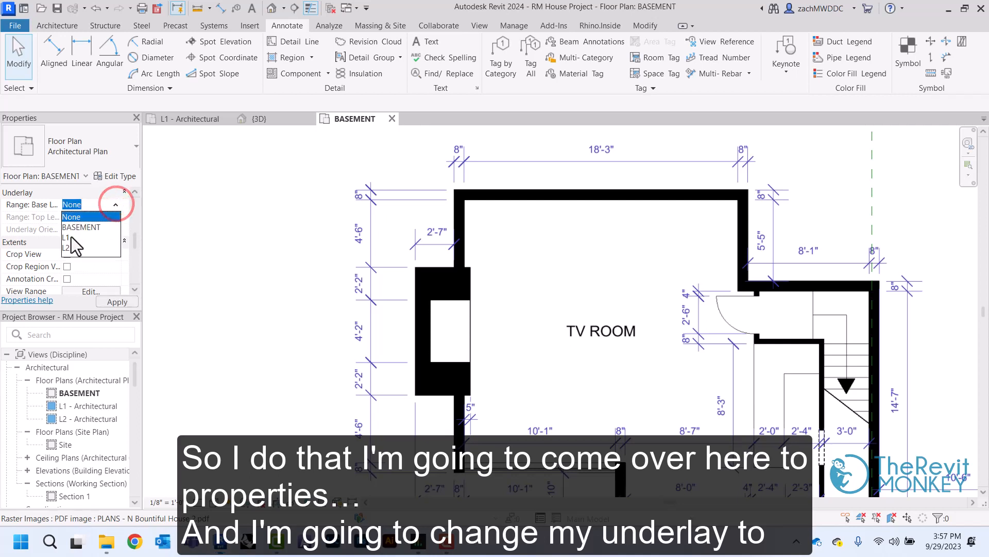
left_click(71, 237)
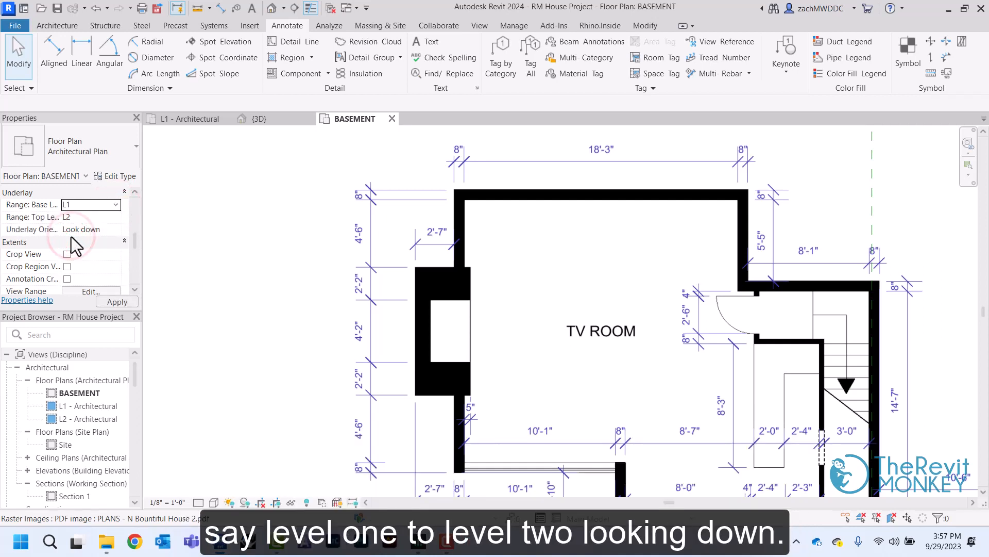
left_click(118, 302)
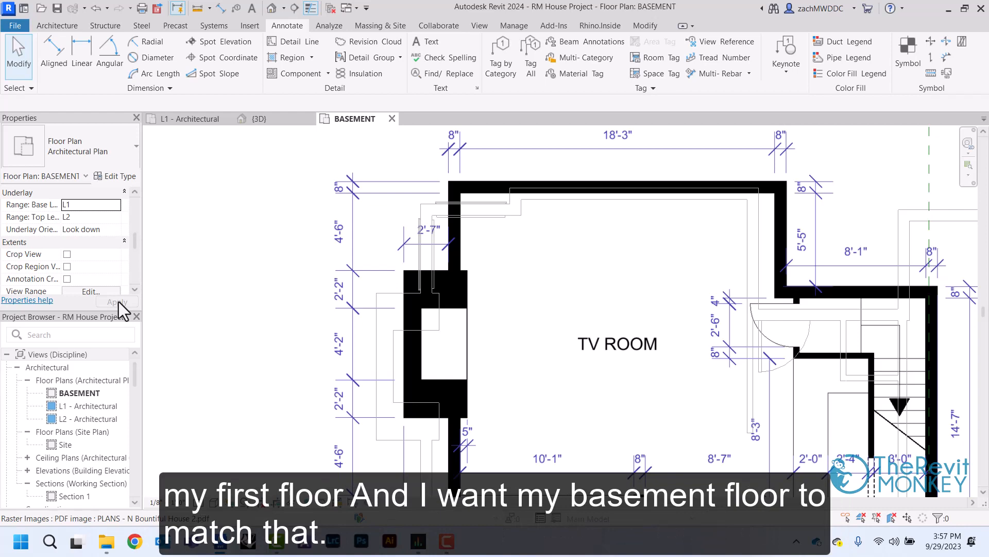
Enable snaps on the basement PDF and move it from the TV room's upper-left exterior corner onto the matching corner of the L1 walls
left_click(530, 258)
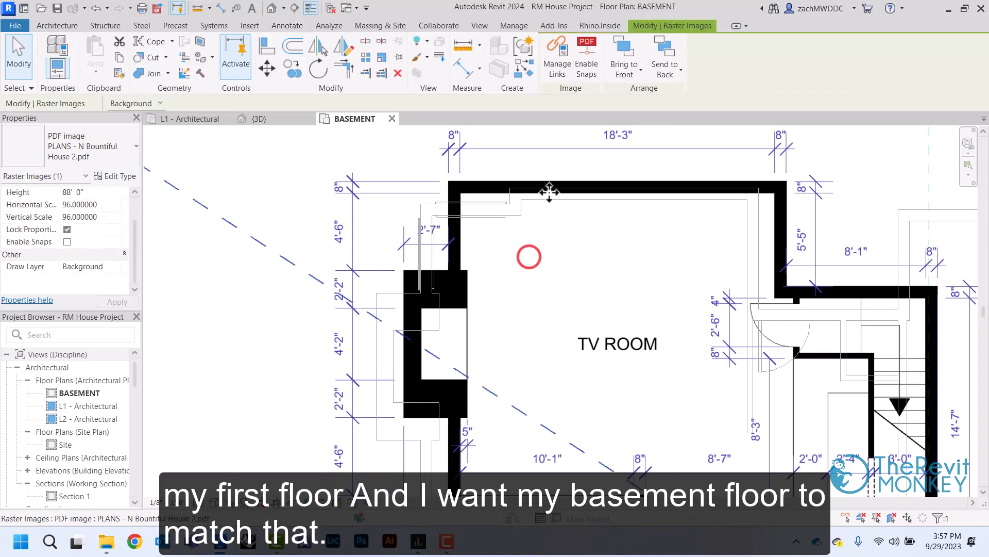
left_click(590, 66)
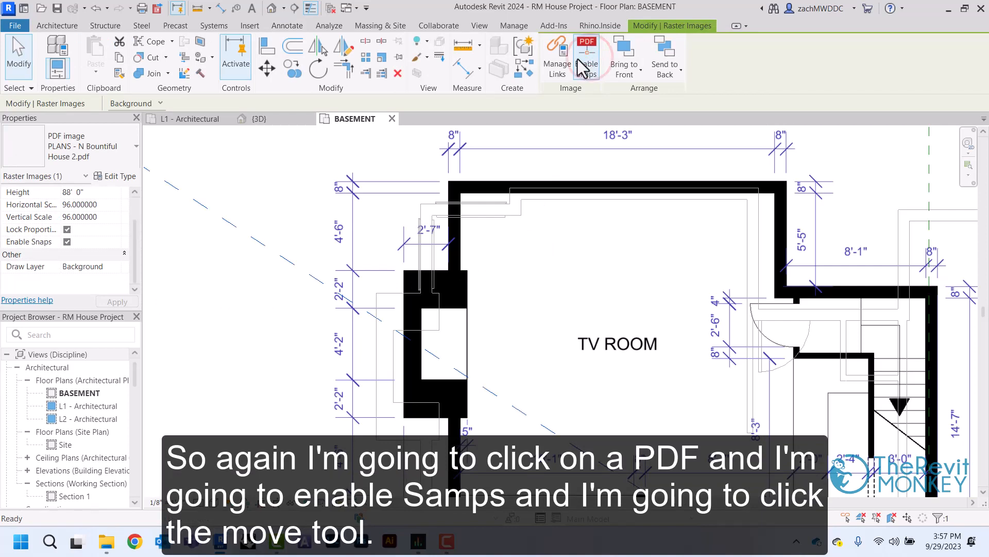
left_click(267, 68)
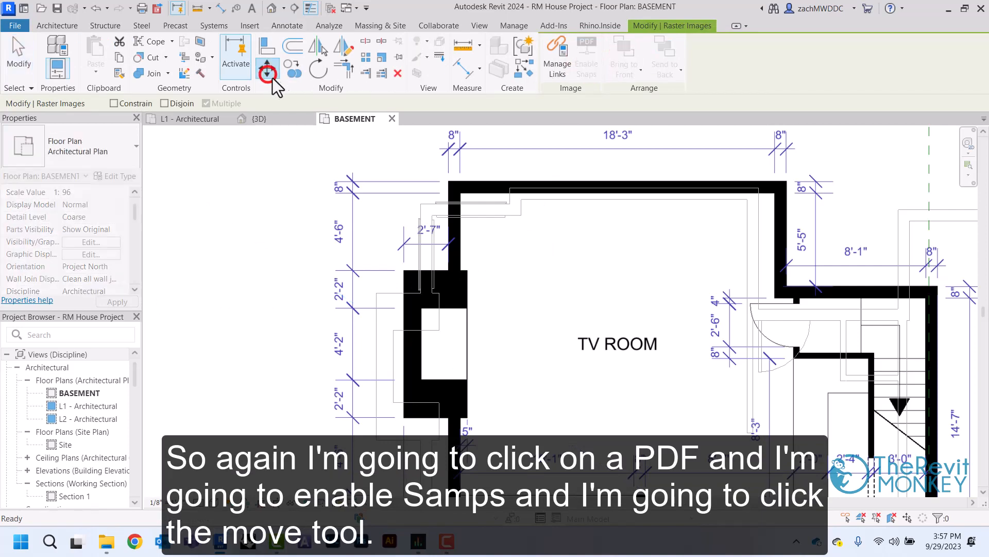
left_click(449, 182)
scroll(449, 187, "up", 4)
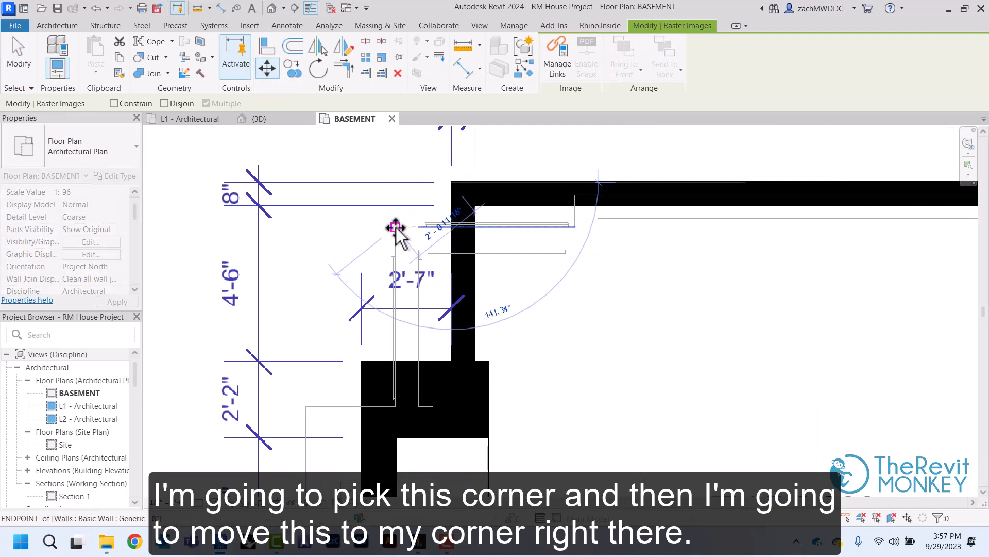
left_click(407, 226)
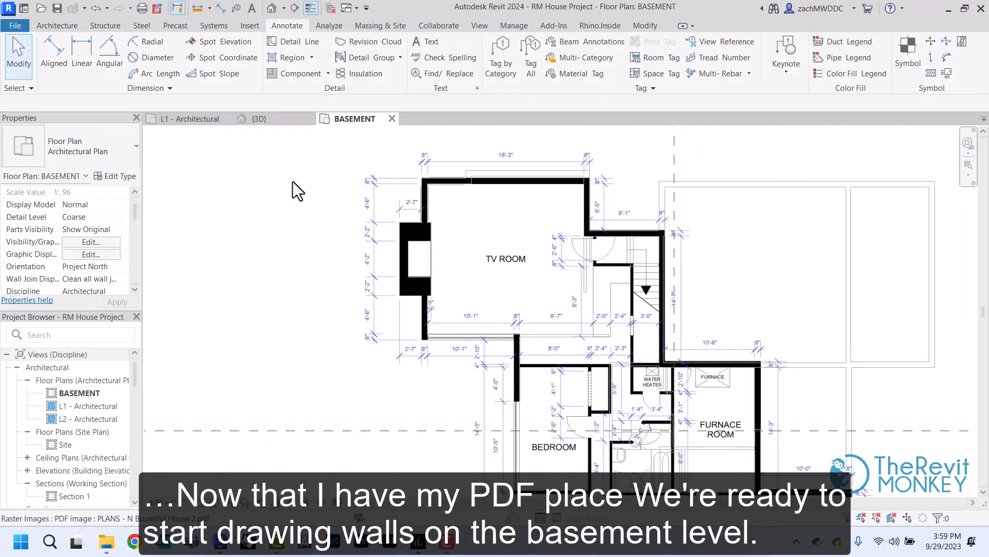
Trace the TV room's upper exterior wall, about 19'-7" long, with a Generic - 8" wall whose top constraint is Up to level: L1
left_click(57, 25)
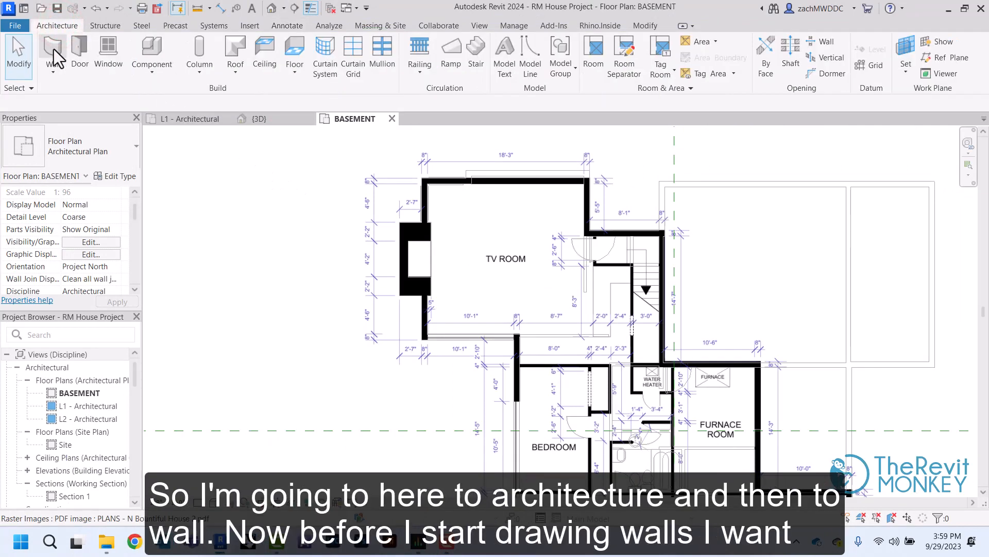
left_click(53, 48)
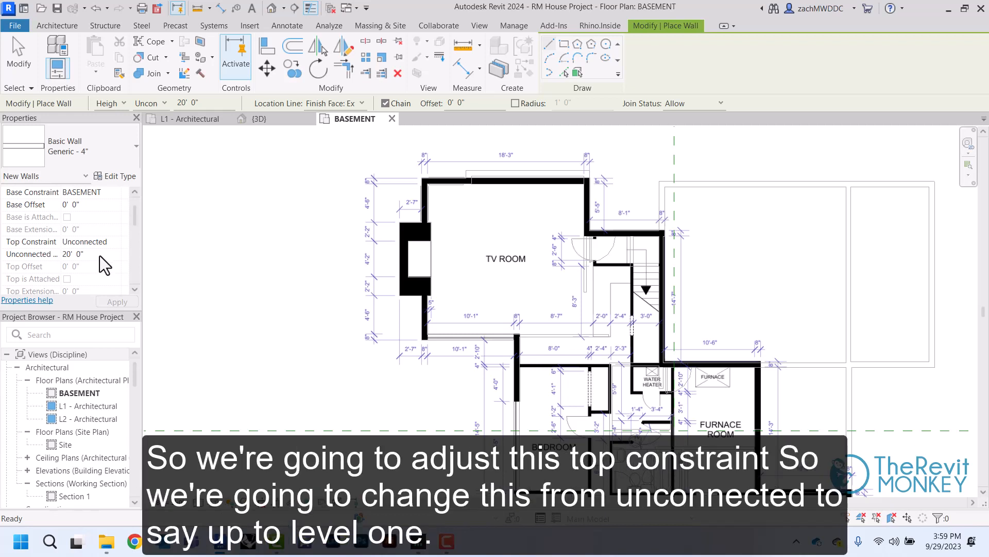
left_click(115, 242)
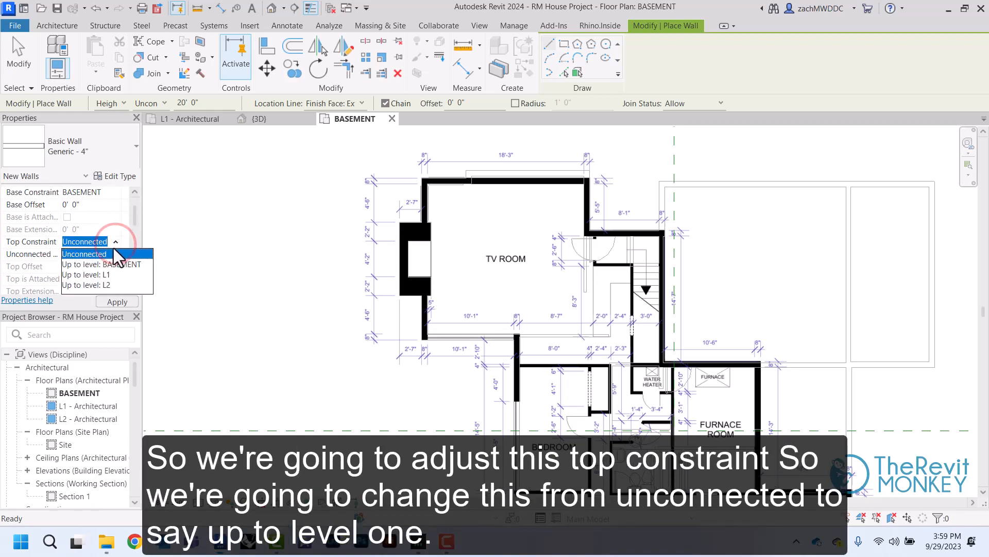
left_click(98, 274)
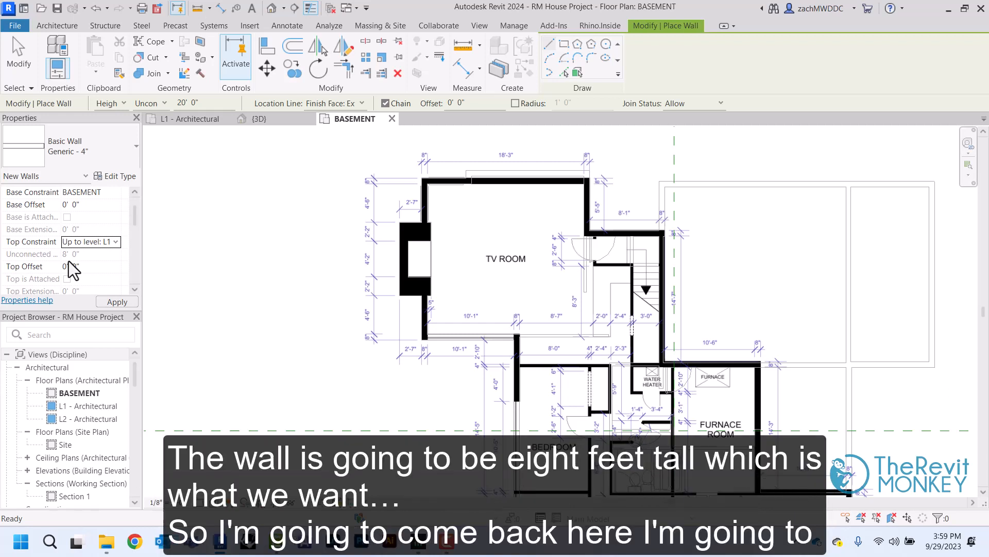
left_click(78, 135)
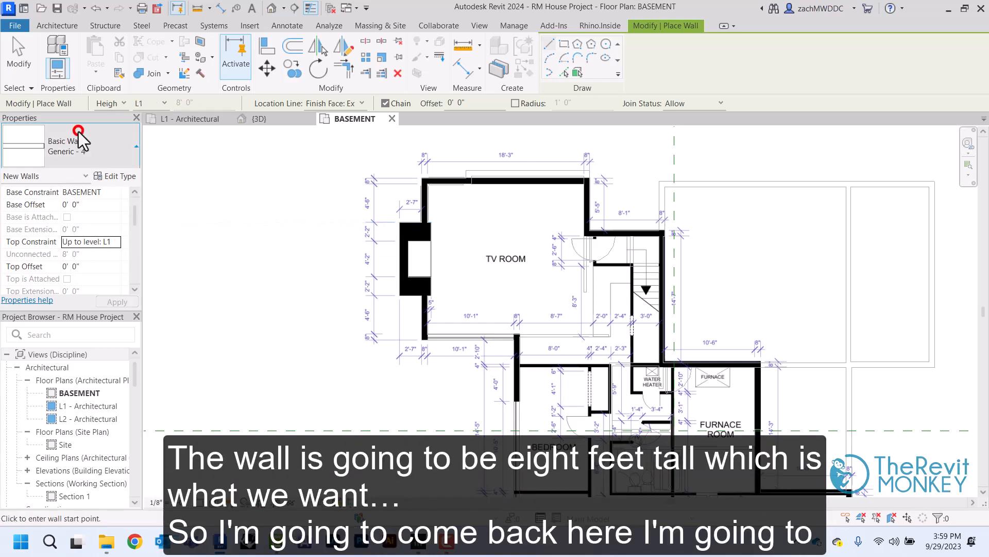
left_click(73, 325)
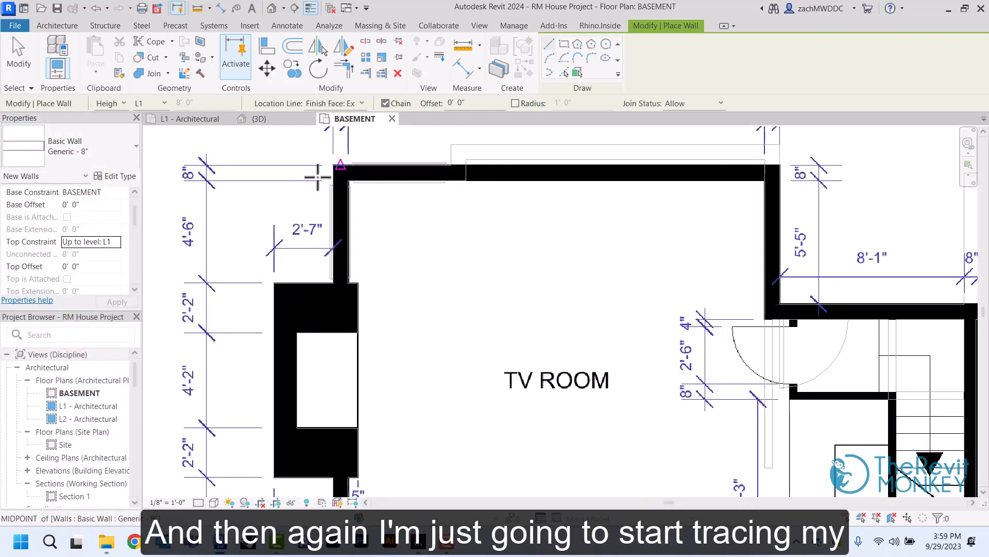
left_click(336, 165)
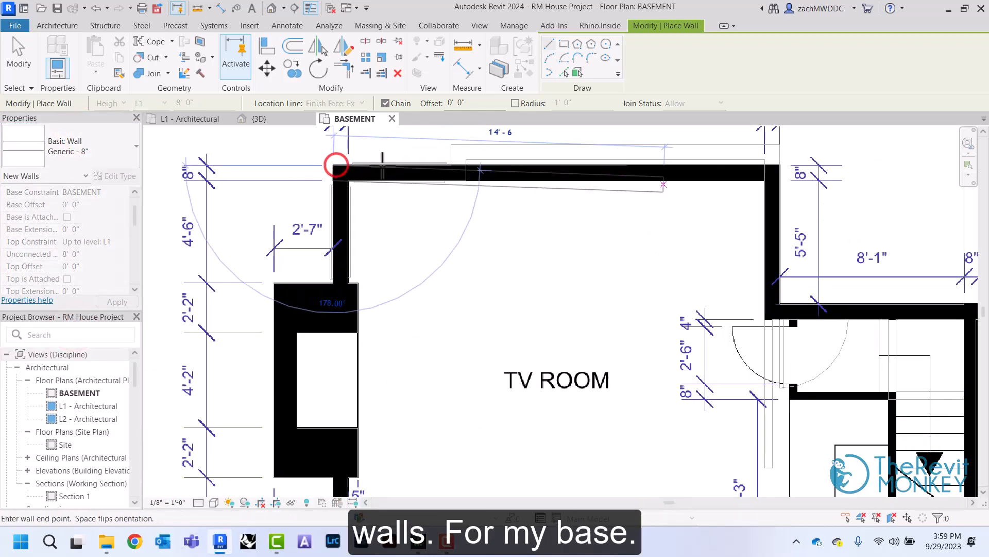
left_click(780, 165)
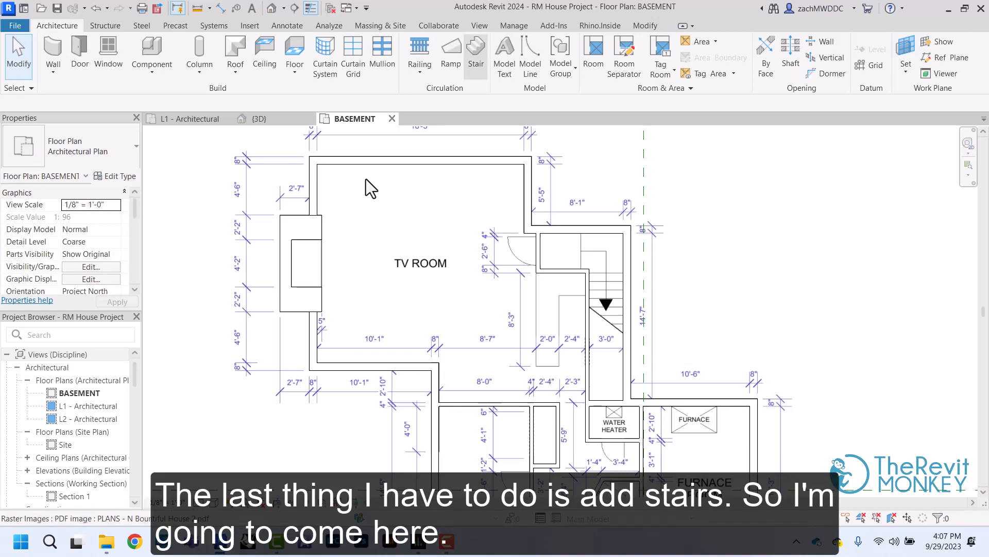
Measure the tread depth of the stair on the basement PDF with a temporary detail line, cancelling without drawing it
scroll(598, 252, "up", 4)
scroll(607, 256, "up", 2)
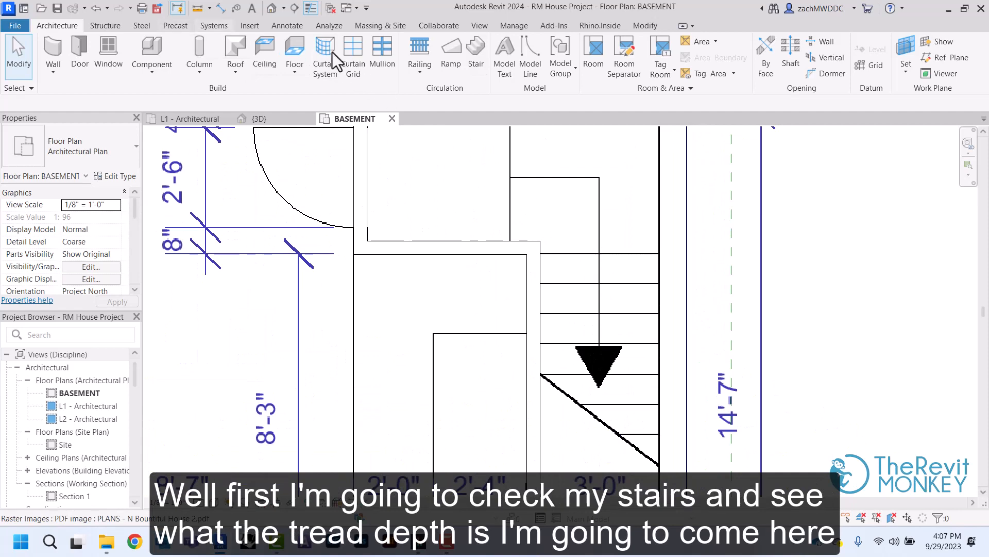
left_click(294, 26)
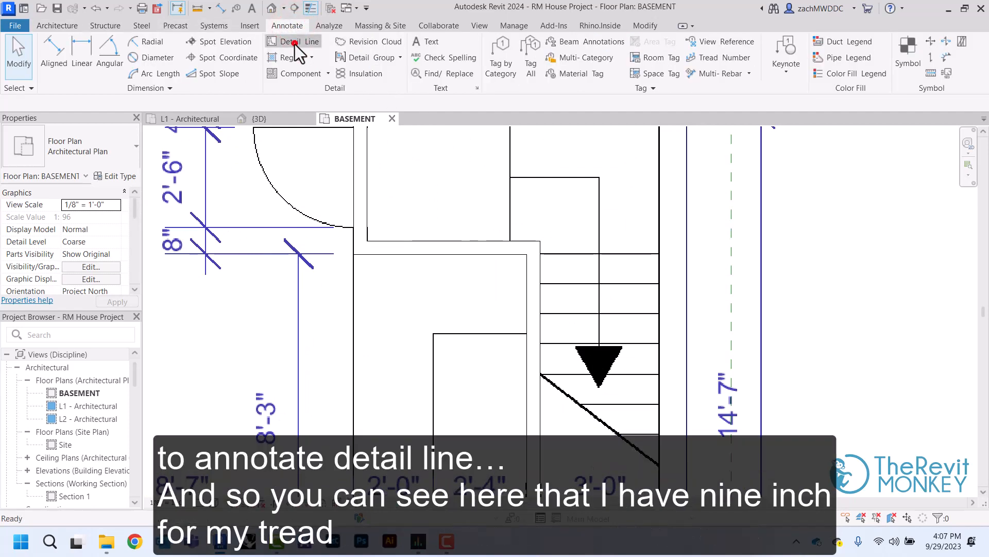
left_click(294, 45)
left_click(624, 255)
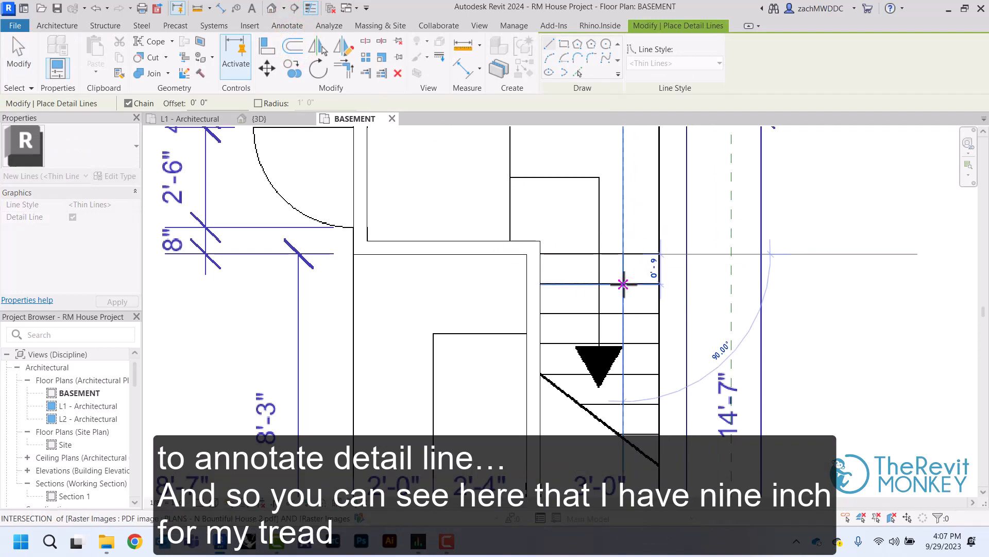
right_click(623, 284)
left_click(634, 290)
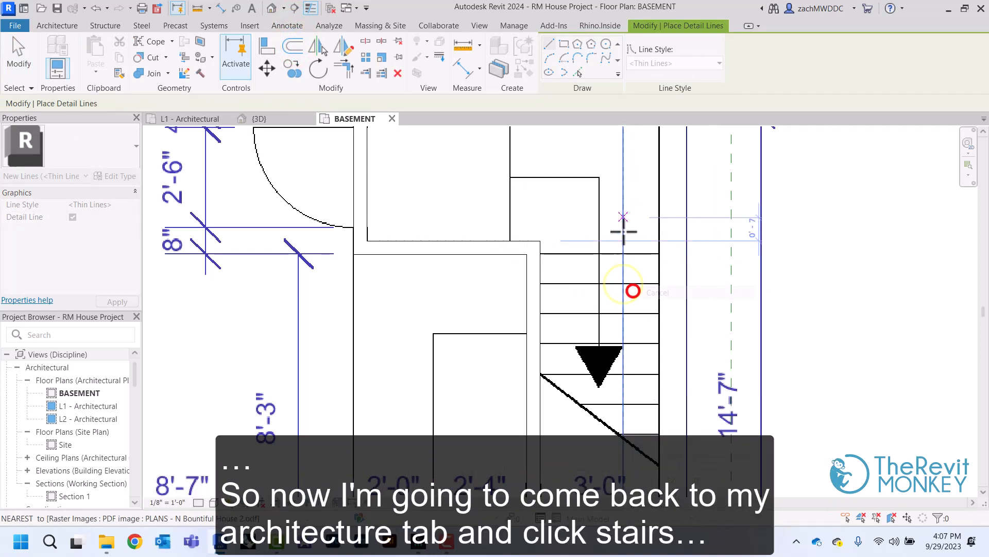
right_click(619, 202)
left_click(630, 209)
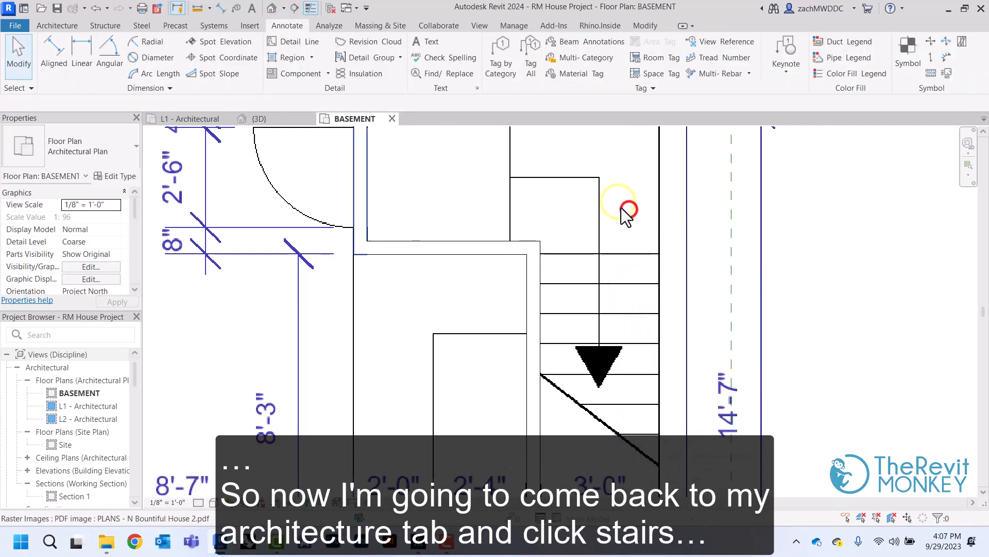
Start a stair from BASEMENT to L1 using the Assembled Stair type 7" max riser 11" tread
left_click(56, 25)
left_click(475, 47)
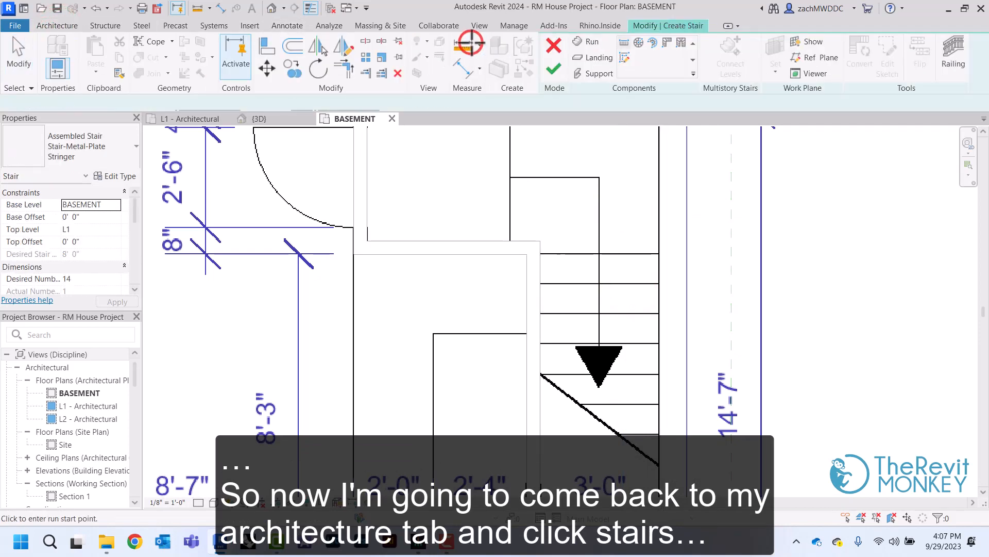
left_click(92, 147)
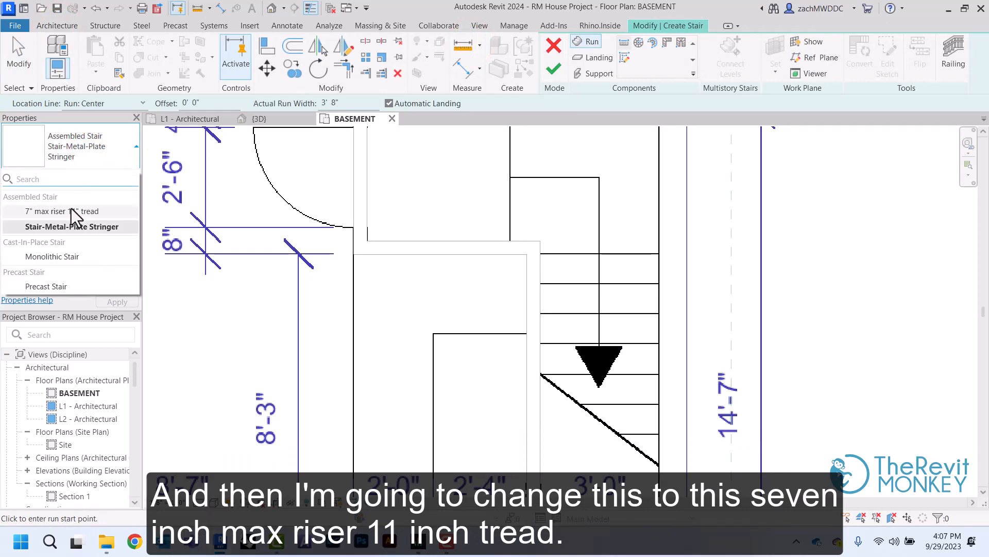
left_click(94, 214)
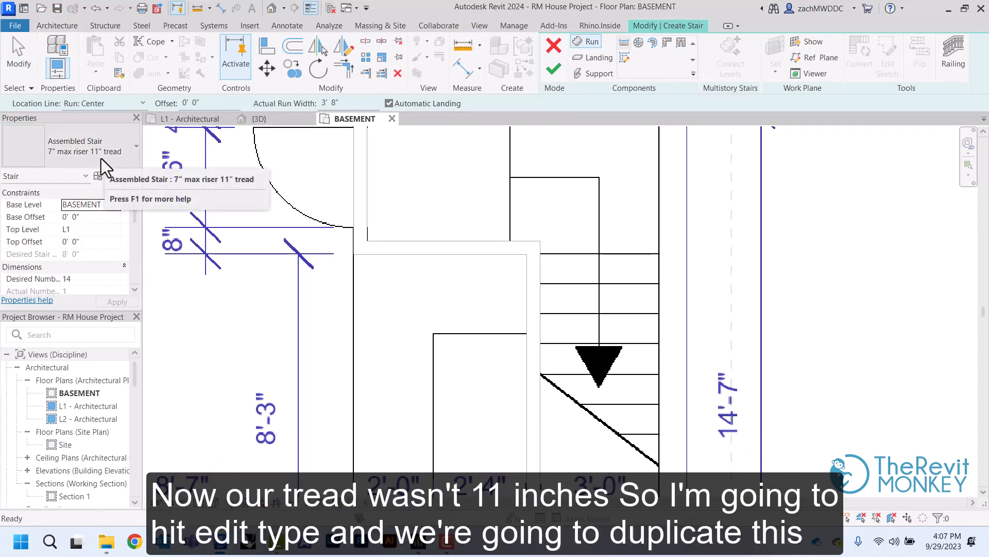
Duplicate the stair type and name the copy 7" max riser 9" tread
left_click(100, 177)
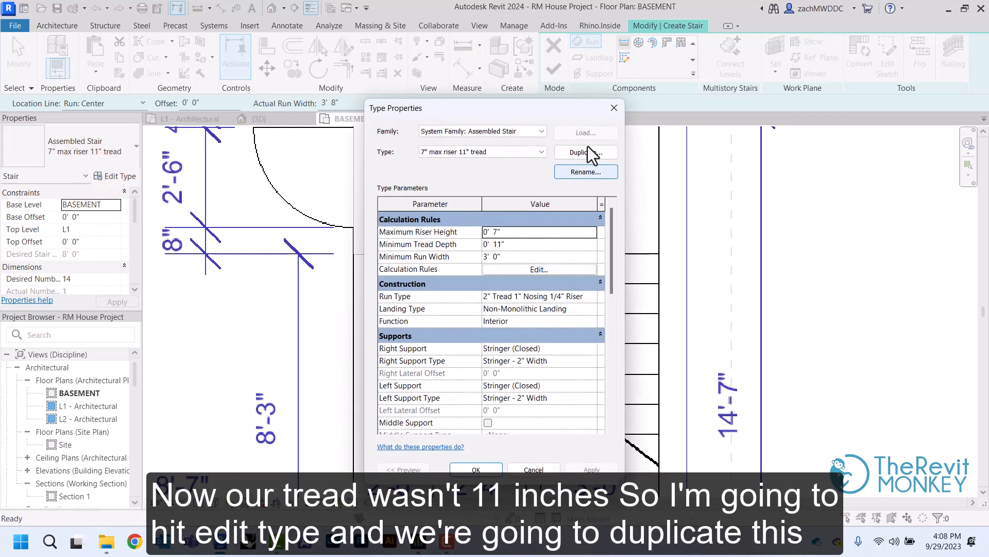
left_click(588, 149)
left_click(529, 288)
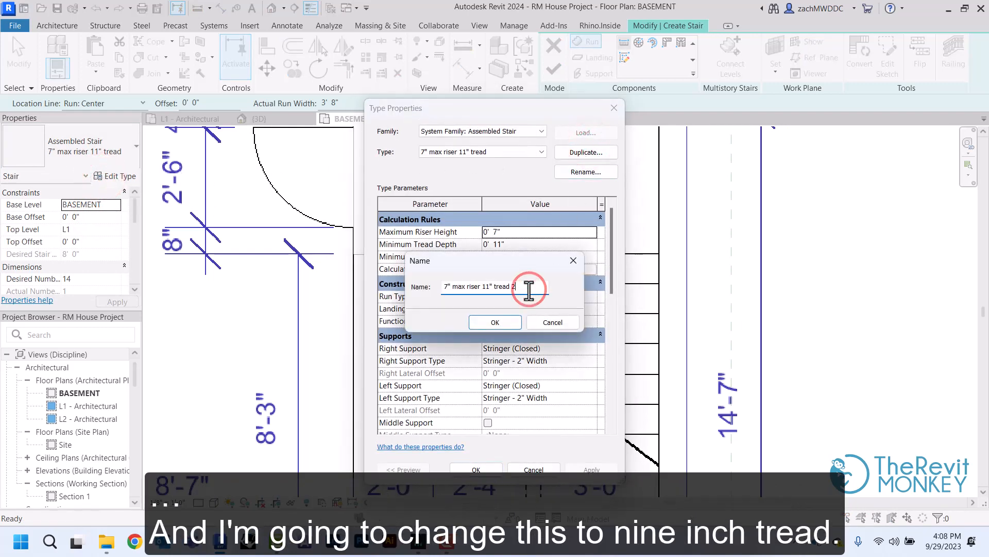
left_click(489, 288)
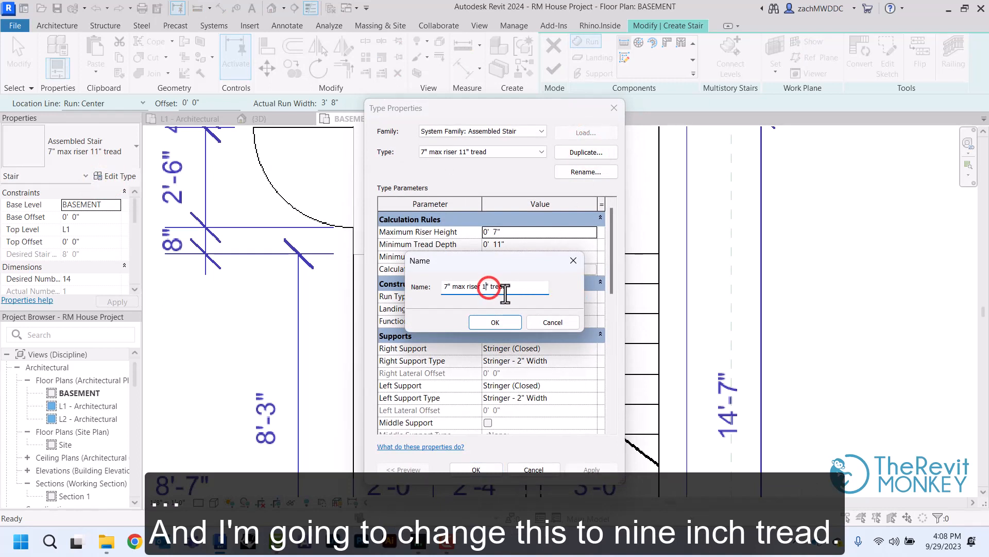
key("BackSpace")
key("BackSpace")
left_click(496, 322)
Set the new stair type's minimum tread depth to 9" and apply the type
left_click(521, 234)
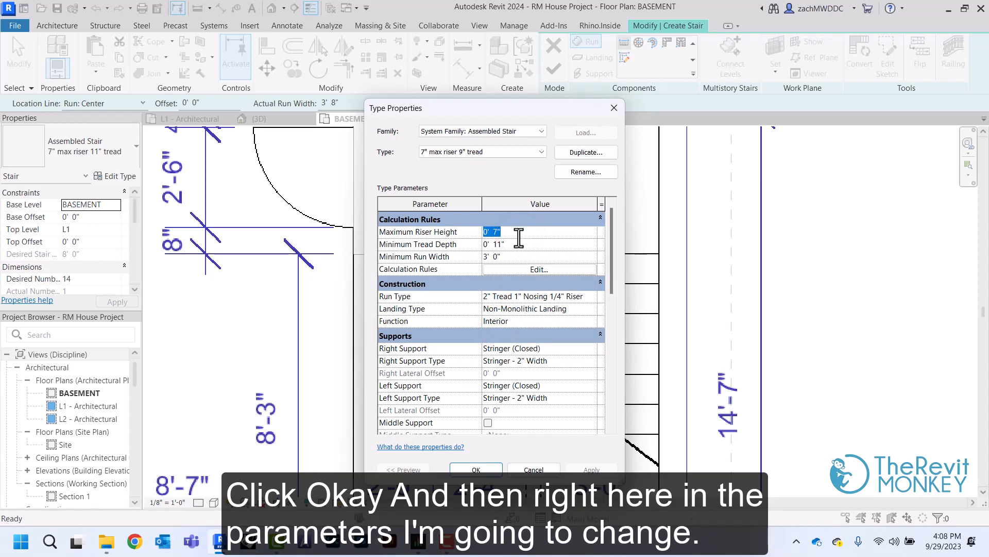
left_click(514, 243)
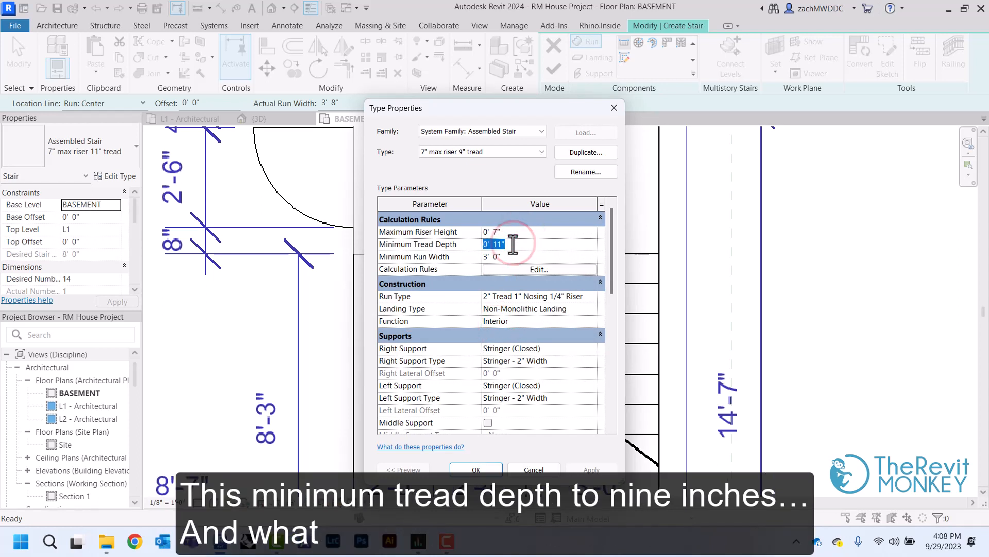
type("9")
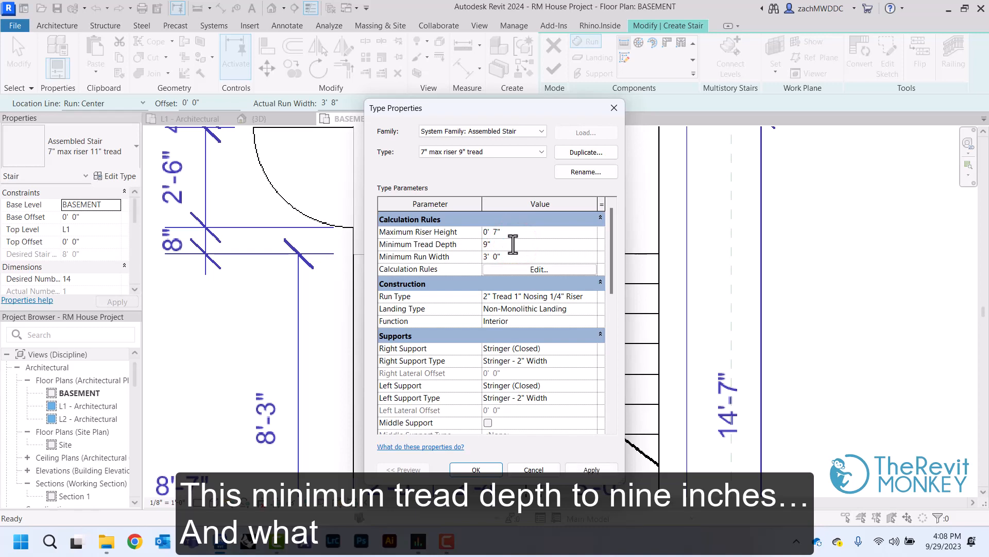
left_click(475, 469)
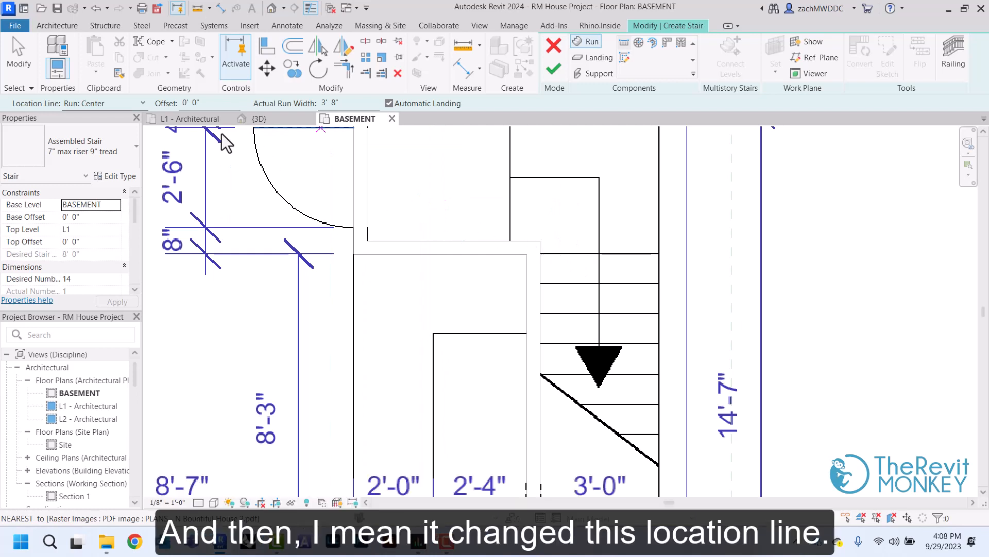
Set the location line to Run: Right and draw a one-tread first run from the first riser line to the stairwell's inner wall corner
left_click(142, 104)
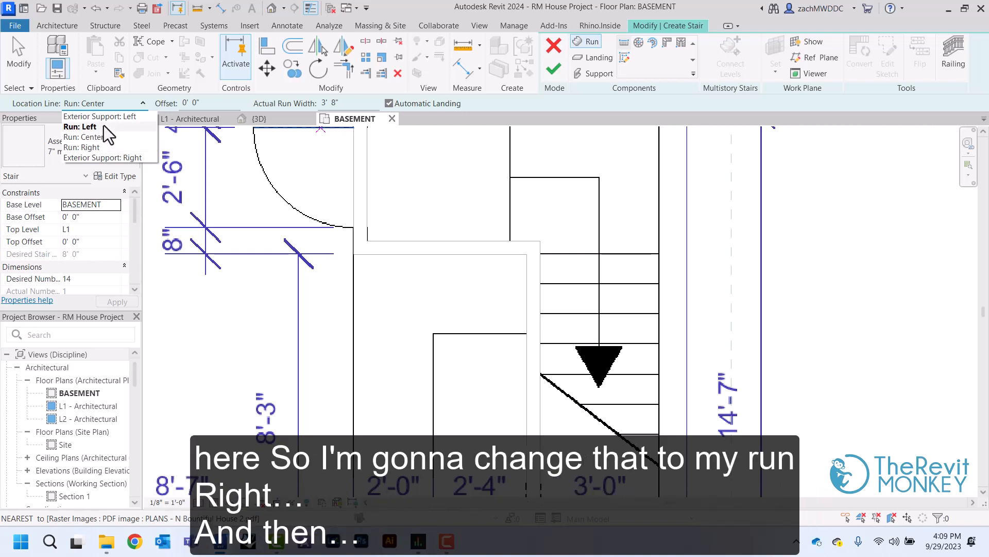
left_click(85, 147)
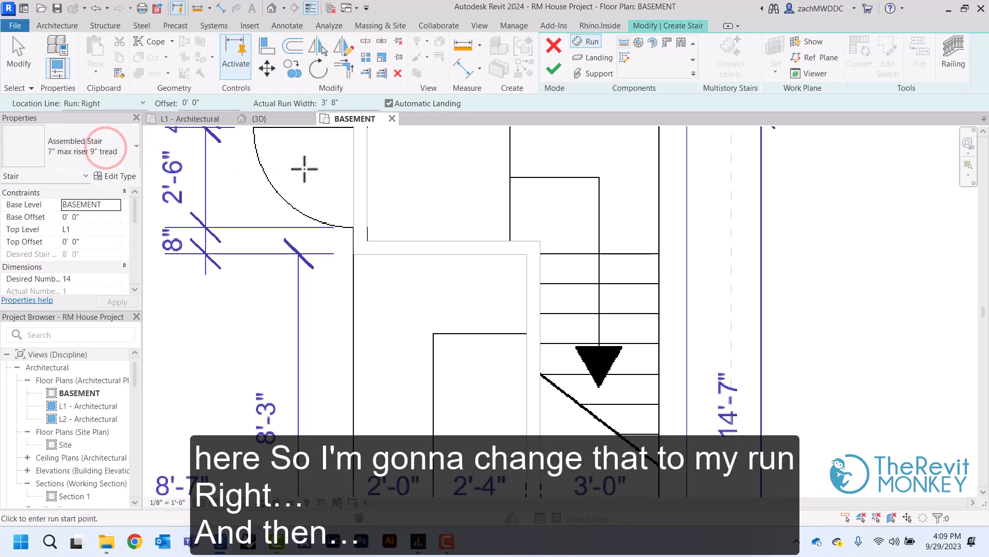
left_click(509, 240)
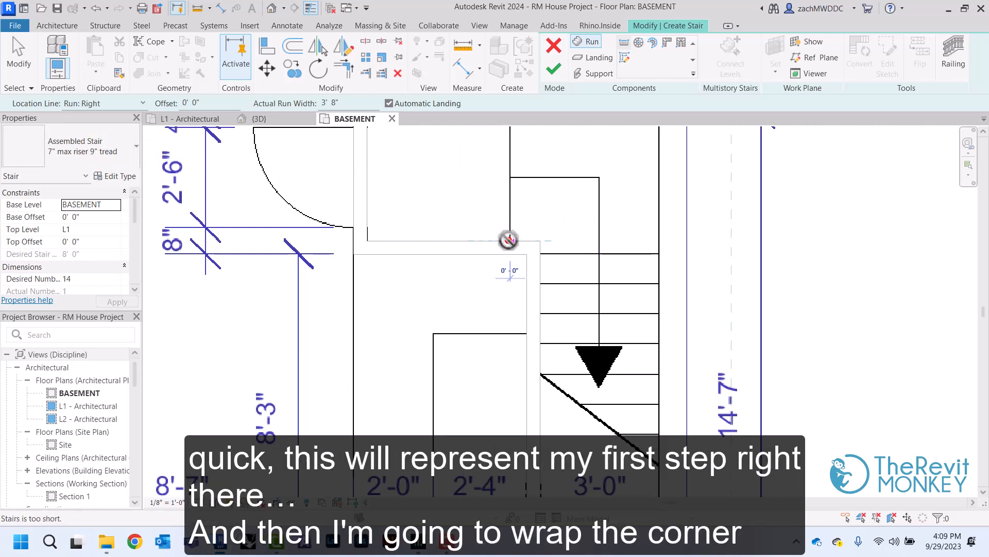
left_click(539, 241)
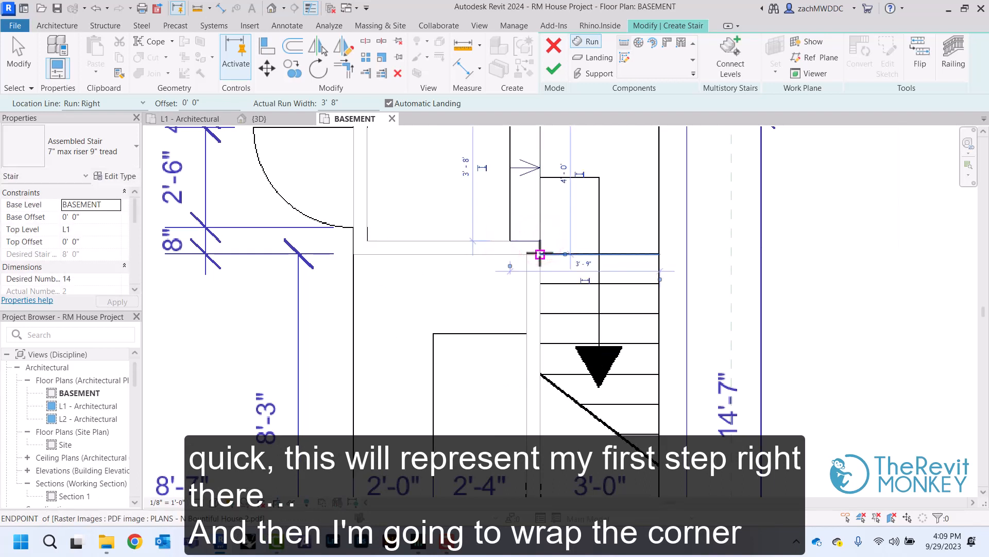
Draw the second run from the inner corner's first riser line down along the stairwell's left wall, about 8'-3" long, using the 12 remaining risers
left_click(540, 254)
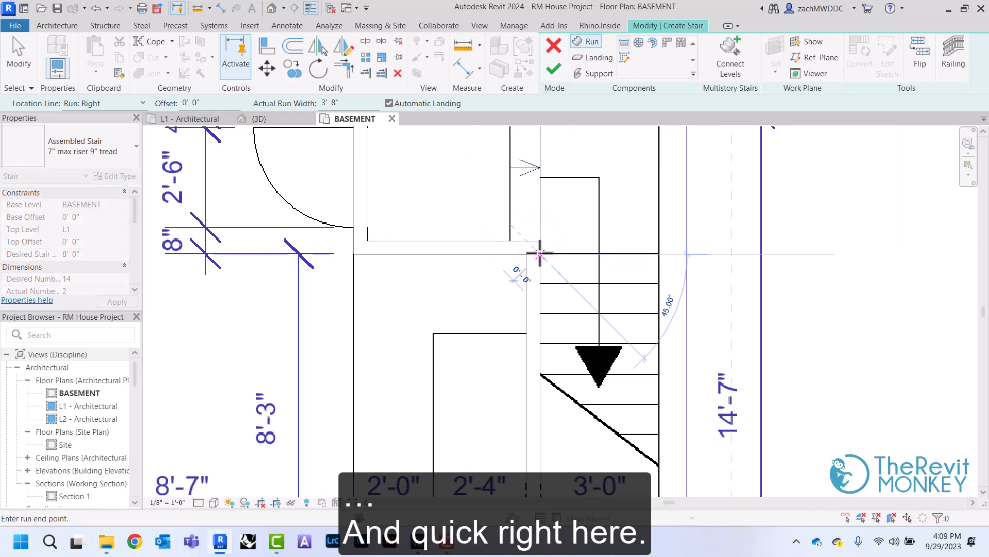
middle_click_drag(557, 270, 557, 266)
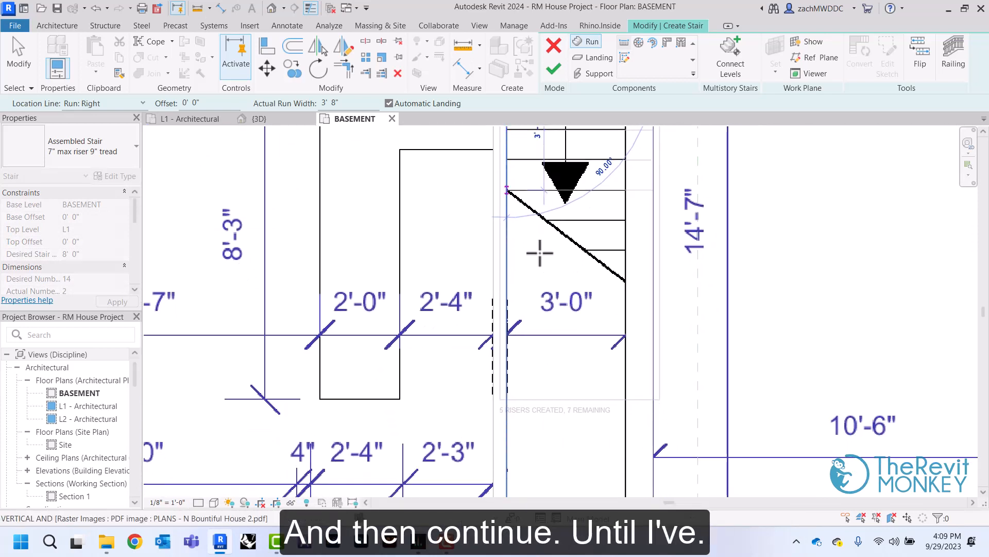
left_click(509, 401)
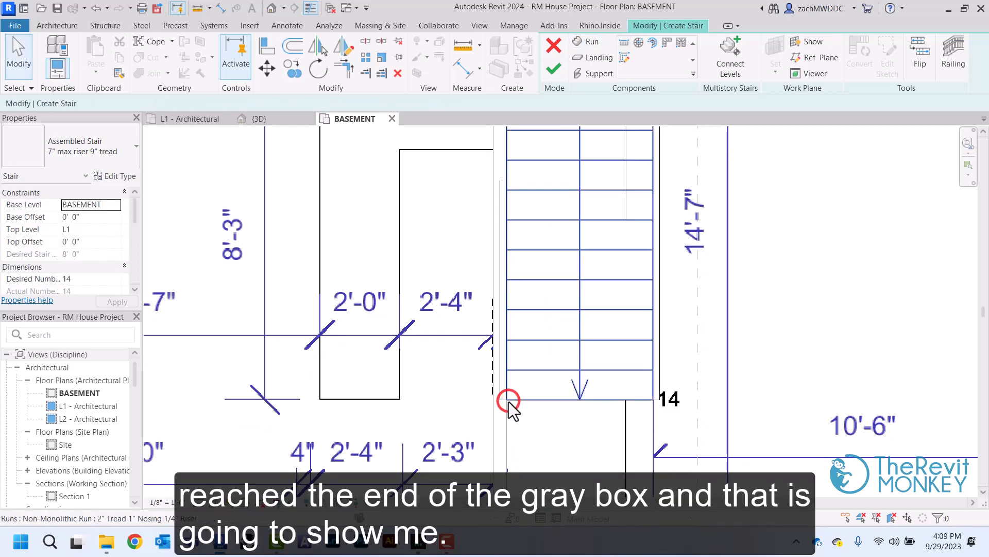
Narrow the one-tread first run by pulling its upper edge in to the stairwell's wall face
scroll(508, 401, "down", 4)
mouse_move(508, 401)
middle_mouse_down()
mouse_move(525, 418)
mouse_move(509, 402)
middle_mouse_up()
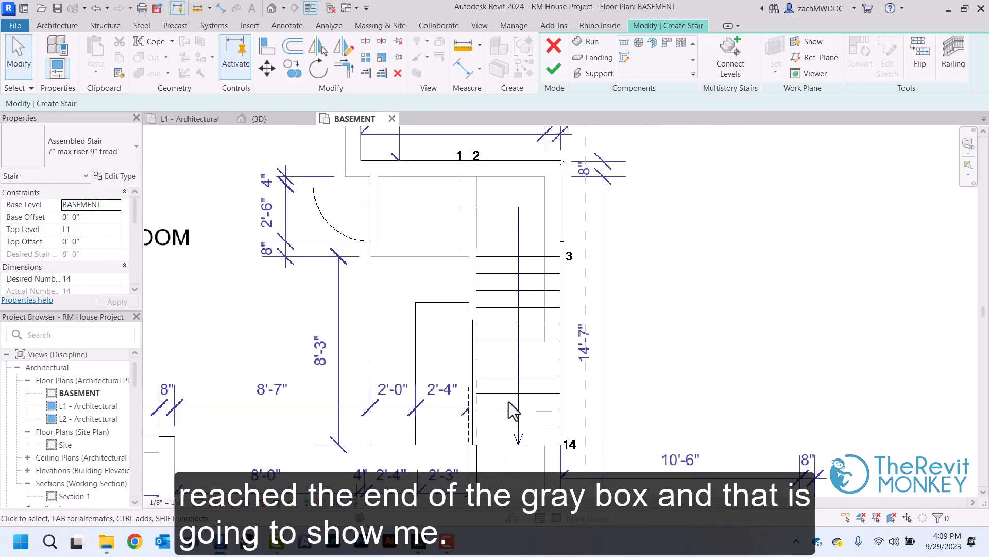
key("Tab")
key("Tab")
key("Tab")
key("Tab")
key("Tab")
key("Tab")
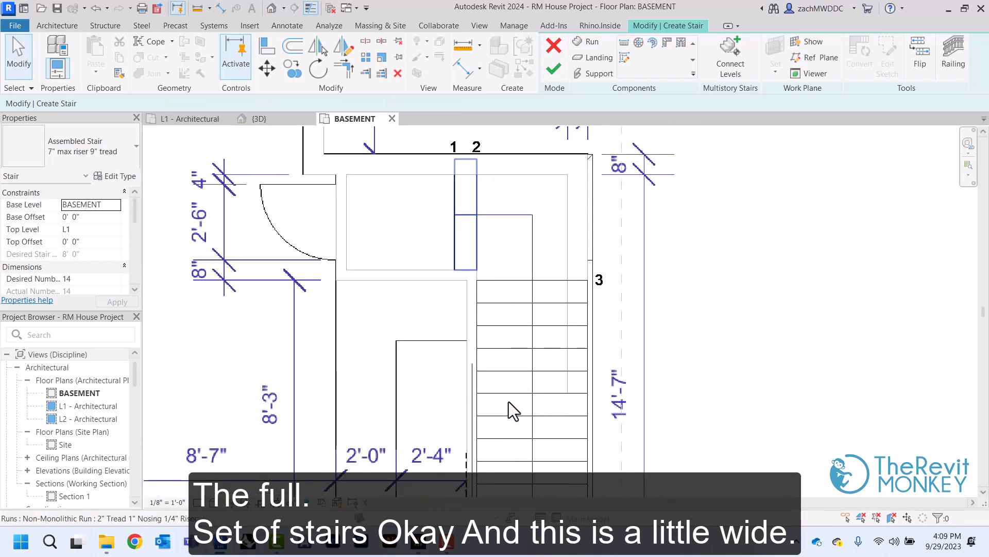
scroll(508, 397, "up", 2)
scroll(484, 309, "up", 1)
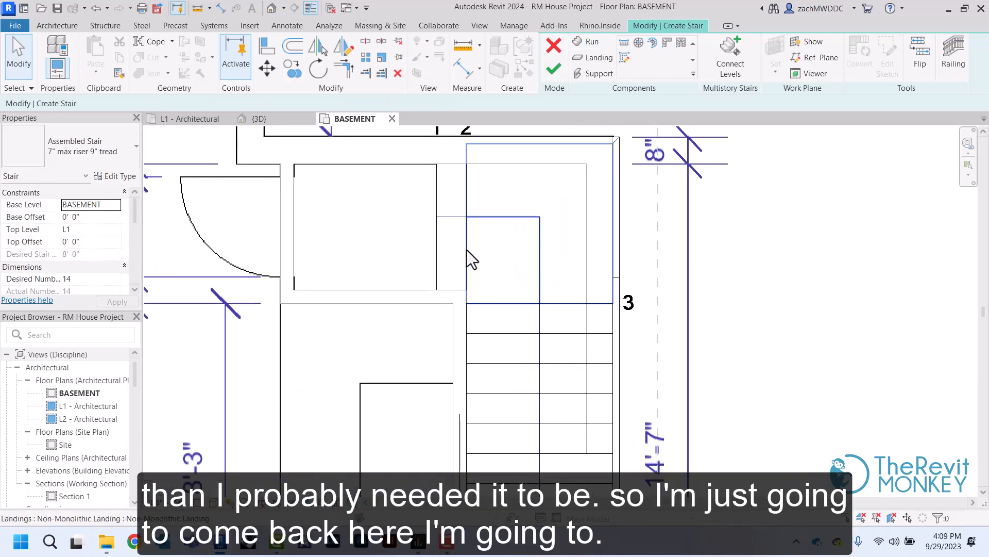
left_click(456, 206)
scroll(453, 170, "up", 1)
left_click_drag(450, 141, 451, 166)
middle_click_drag(483, 209, 481, 203)
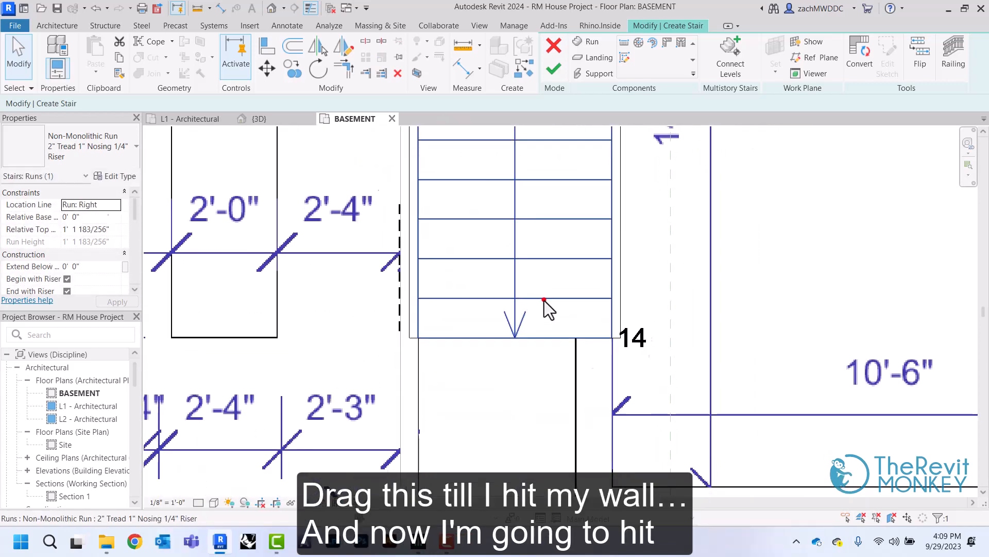
Narrow the second run by pulling its right edge in to the stairwell wall, then finish the stair and dismiss the warnings
left_click(545, 301)
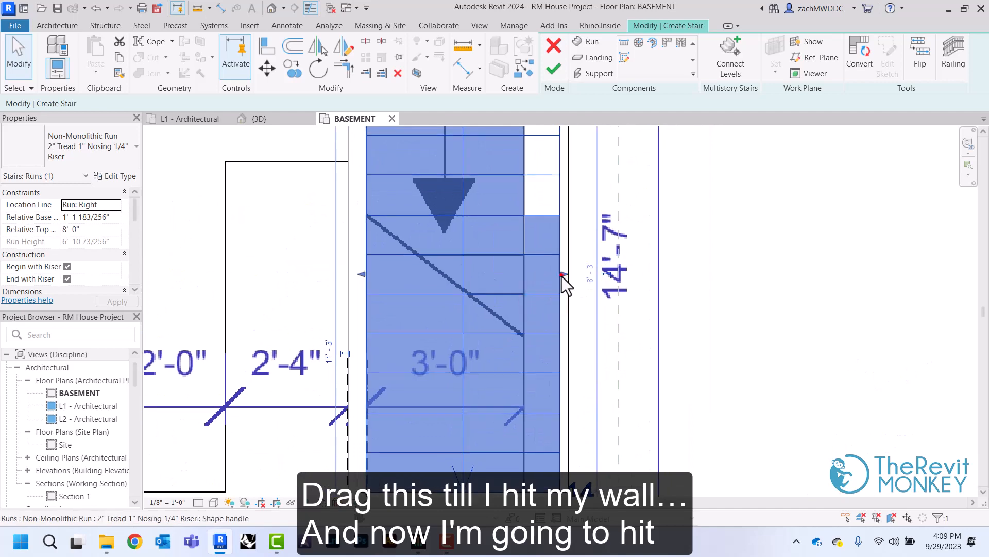
left_click_drag(562, 276, 526, 276)
left_click(756, 266)
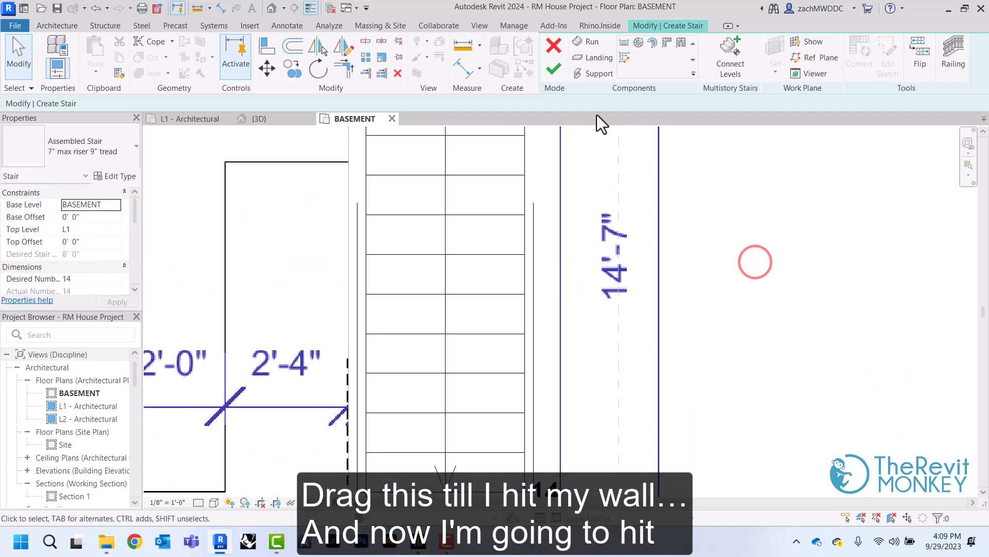
left_click(552, 72)
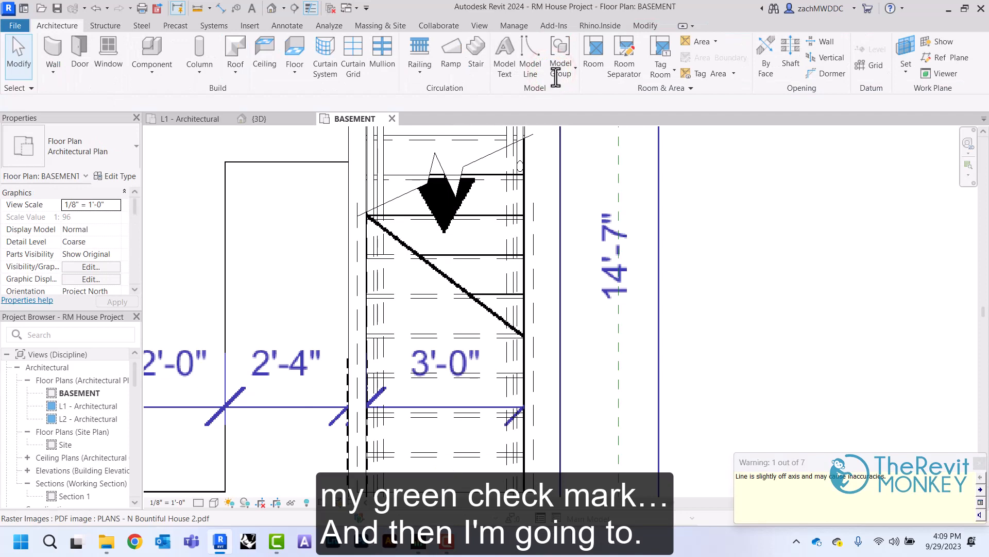
left_click(980, 463)
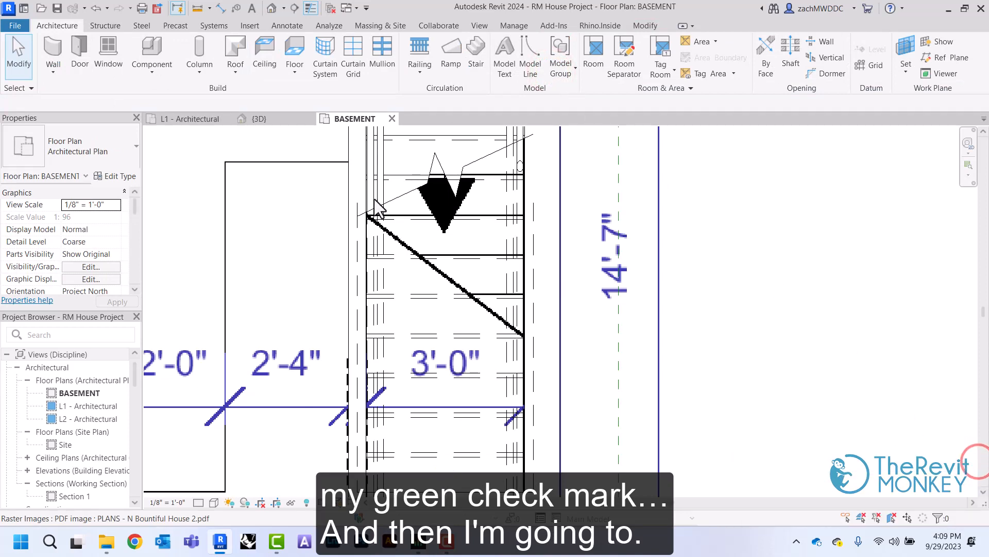
Open the L1 - Architectural plan and delete the handrails on both sides of the basement stair
left_click(195, 120)
scroll(459, 187, "down", 3)
middle_click_drag(459, 187, 399, 62)
scroll(462, 363, "up", 1)
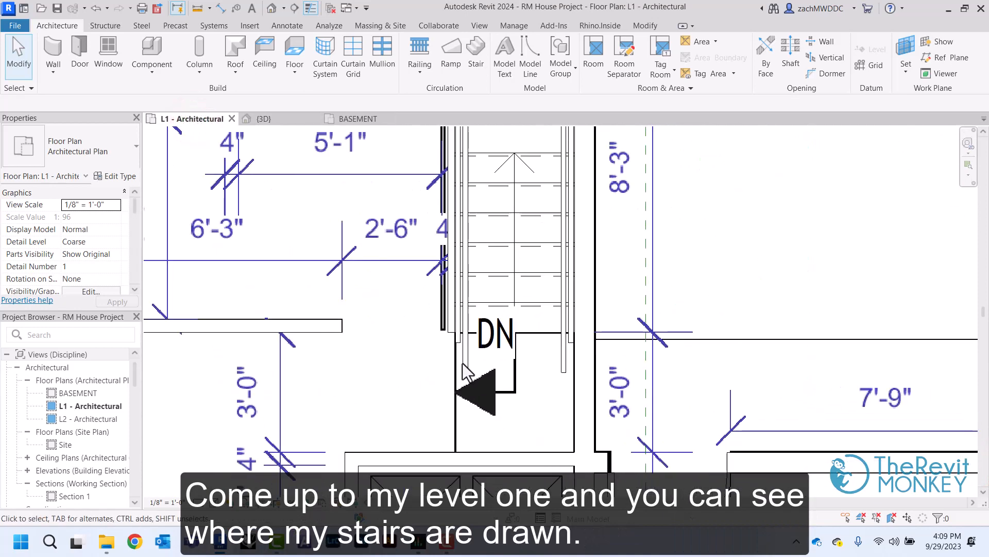
left_click(463, 364)
key("Delete")
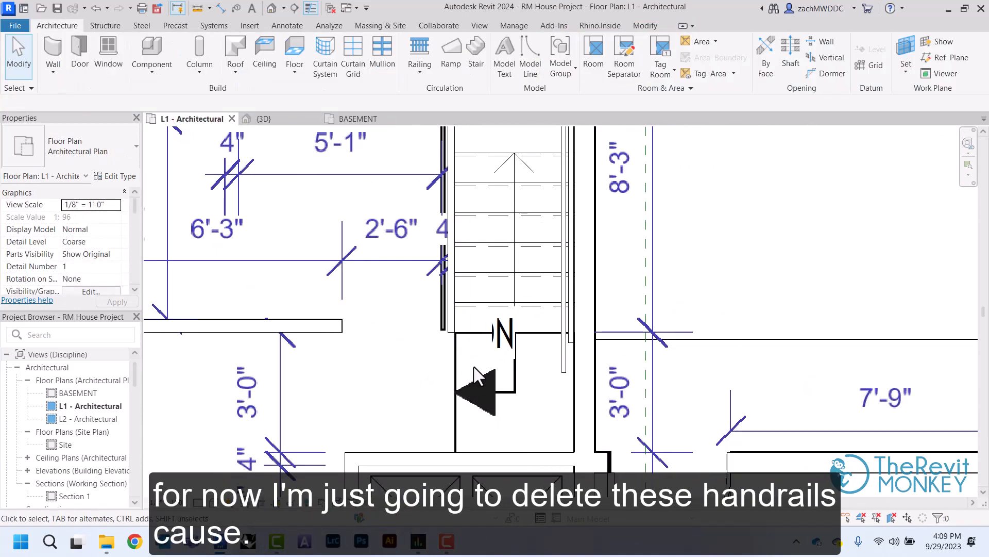
left_click(563, 363)
key("Delete")
Examine on L1 whether the basement stair's treads and end line match the stair drawn in the PDF
scroll(461, 337, "down", 2)
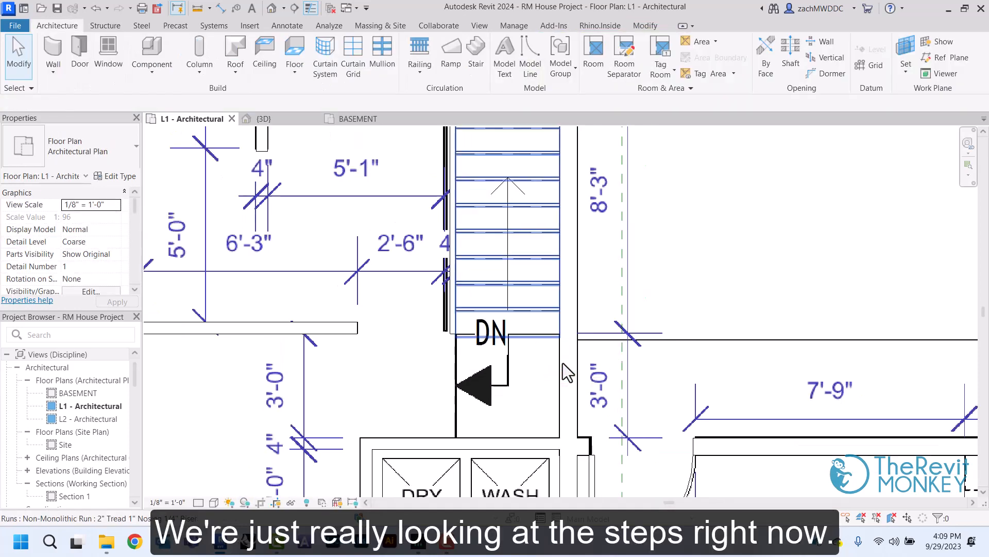
middle_click_drag(562, 363, 538, 476)
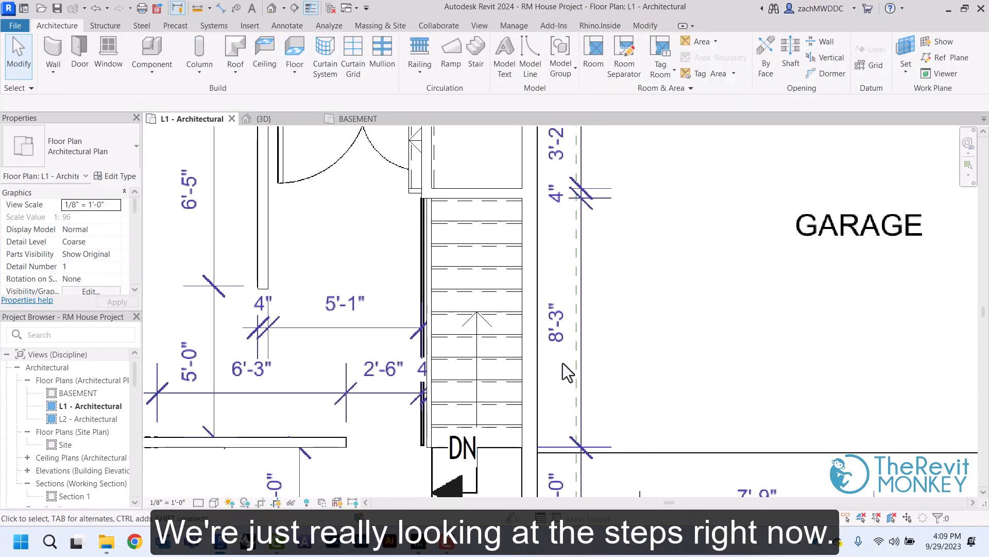
middle_click_drag(493, 428, 501, 353)
left_click(485, 339)
scroll(485, 339, "up", 2)
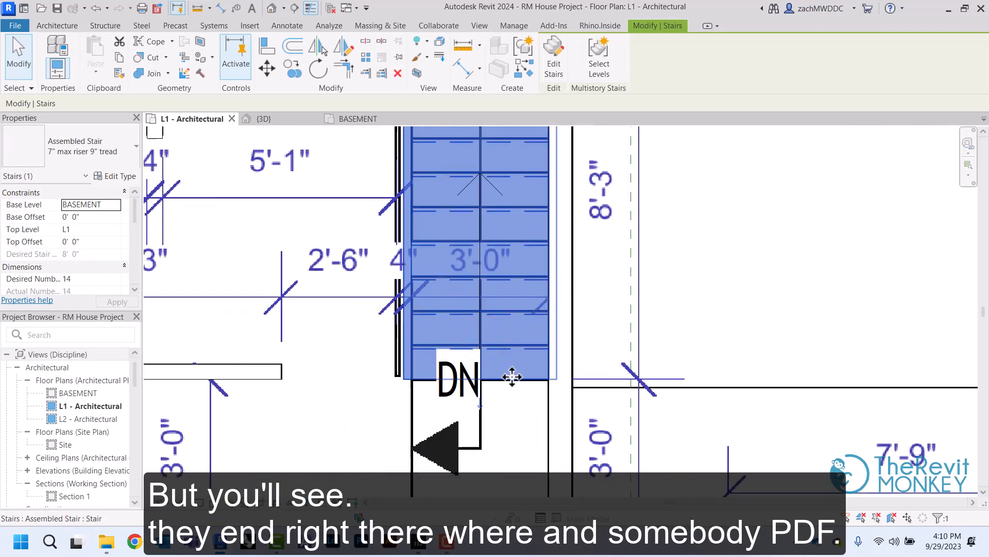
scroll(511, 377, "down", 1)
scroll(512, 377, "down", 1)
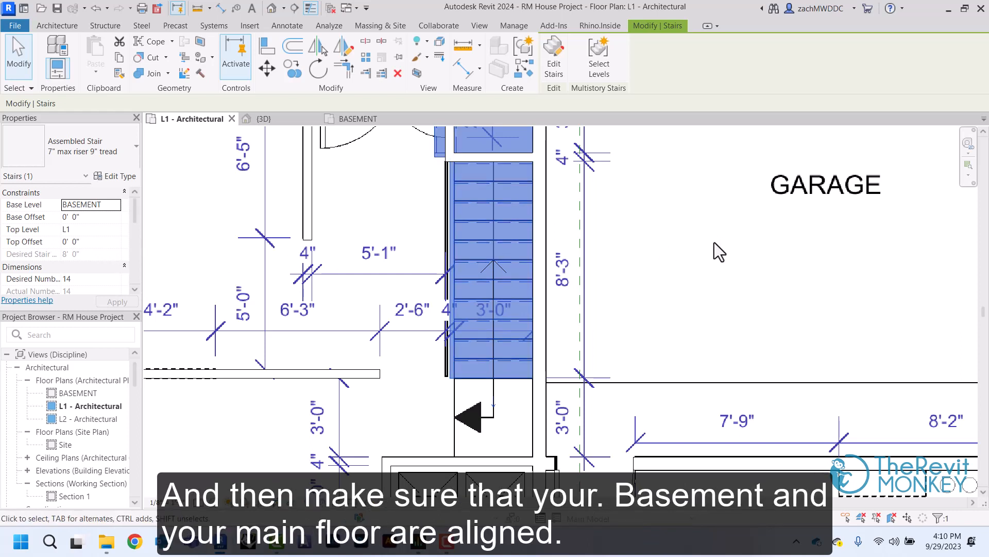
Move the stair off its L1 location to demonstrate how a misaligned basement plan would look
middle_click_drag(742, 208, 727, 271)
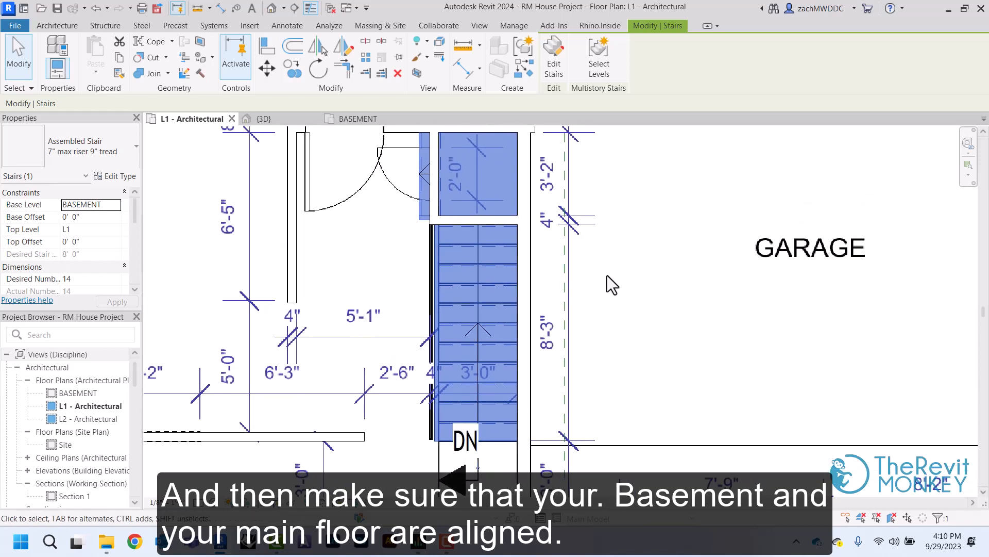
middle_click_drag(466, 266, 465, 317)
left_click_drag(466, 317, 506, 289)
left_click(680, 243)
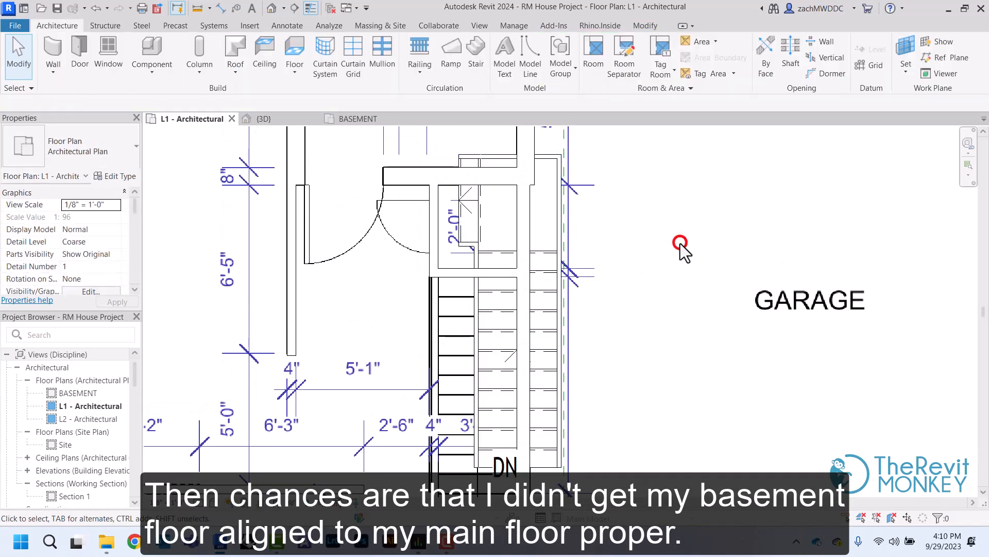
scroll(681, 243, "down", 2)
middle_click_drag(680, 243, 640, 187)
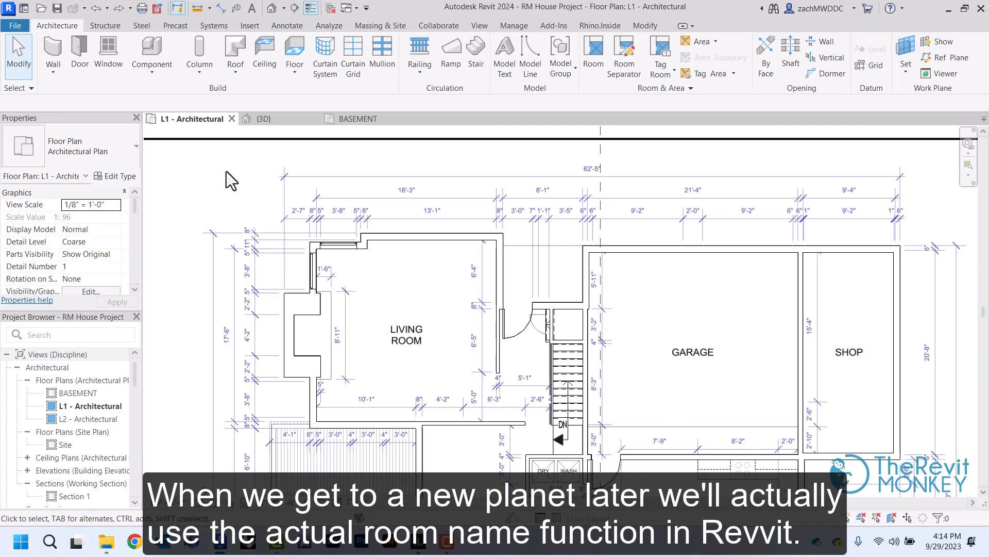
Place a LIVING ROOM text note in 3/32" Trebuchet MS over the PDF's living room label
left_click(291, 26)
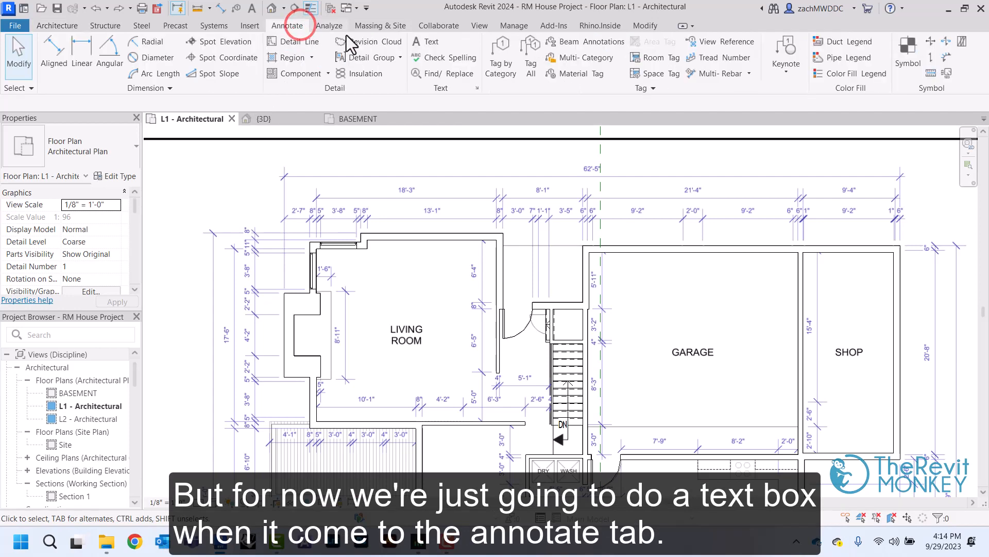
left_click(431, 44)
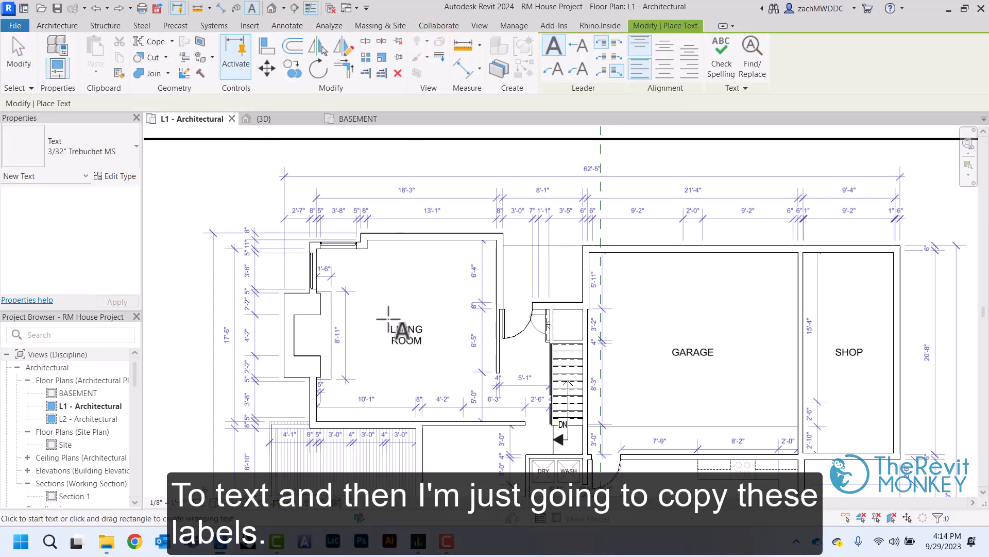
left_click(388, 319)
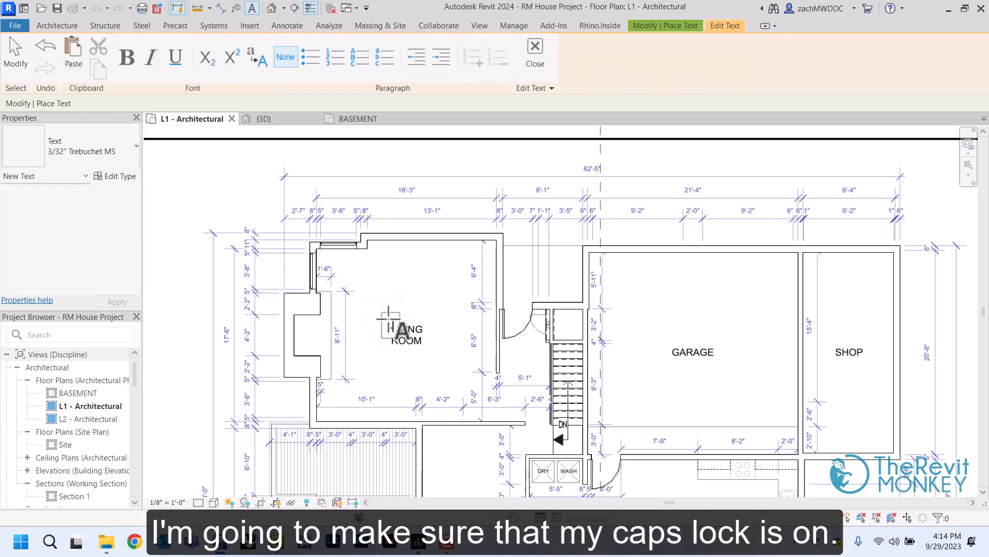
type("LIVING")
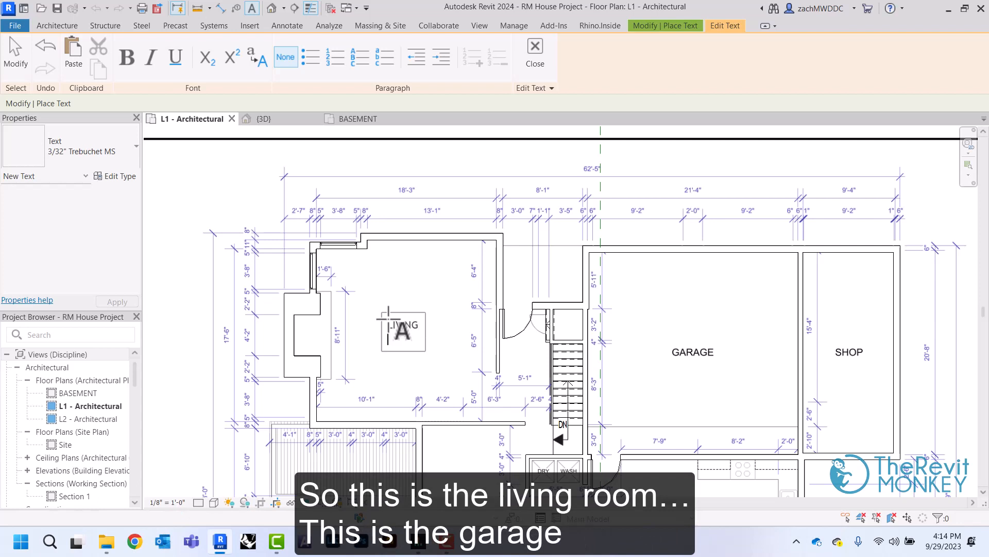
left_click(411, 288)
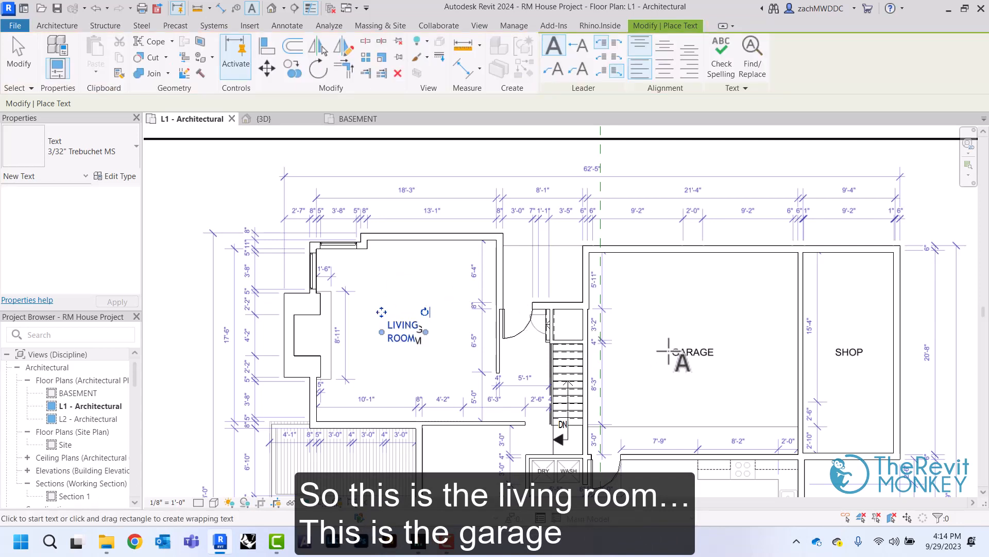
Place GARAGE and SHOP text notes over the matching PDF room labels and end the Text command
left_click(669, 351)
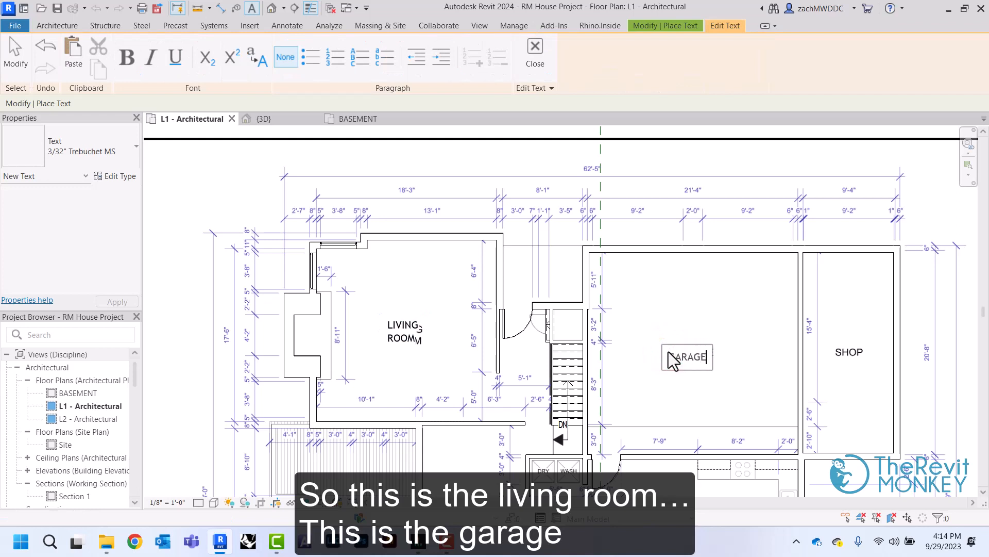
type("GARAGE")
left_click(695, 287)
left_click(833, 353)
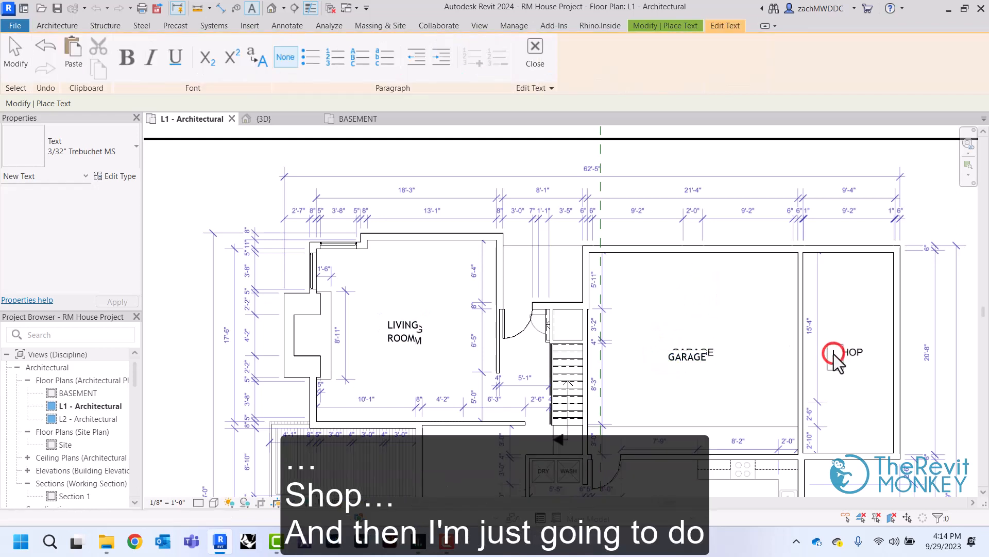
type("SHO")
key("Escape")
left_click(467, 274)
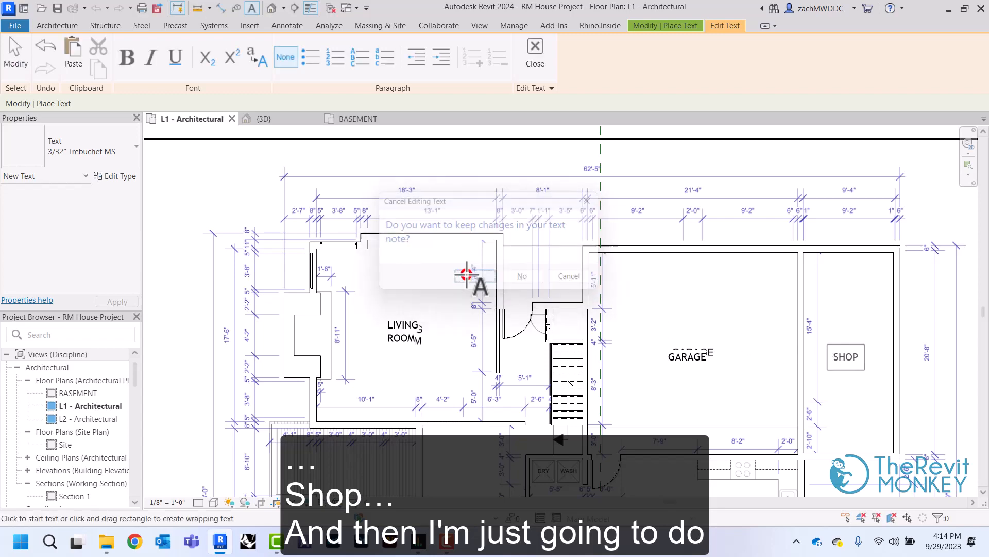
right_click(726, 303)
left_click(747, 307)
right_click(727, 303)
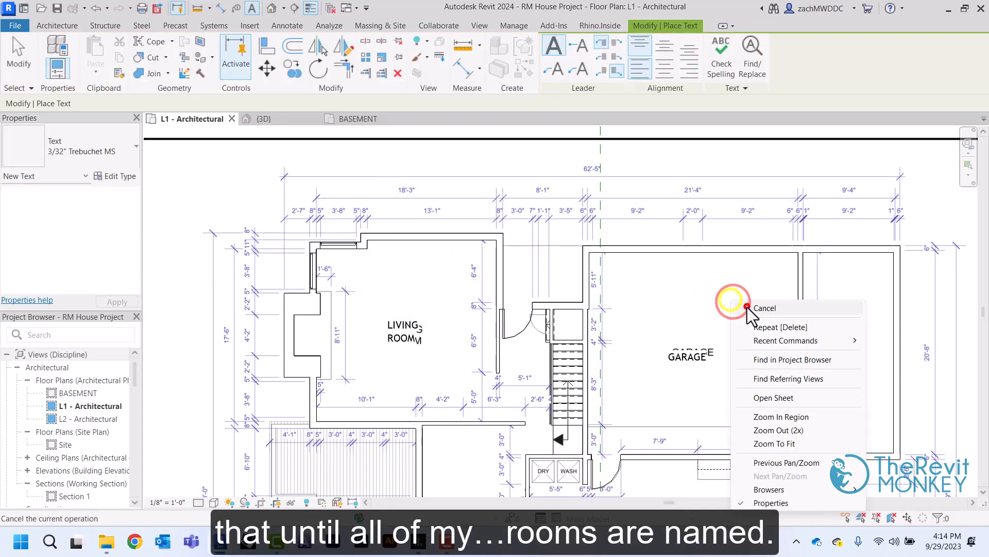
left_click(747, 307)
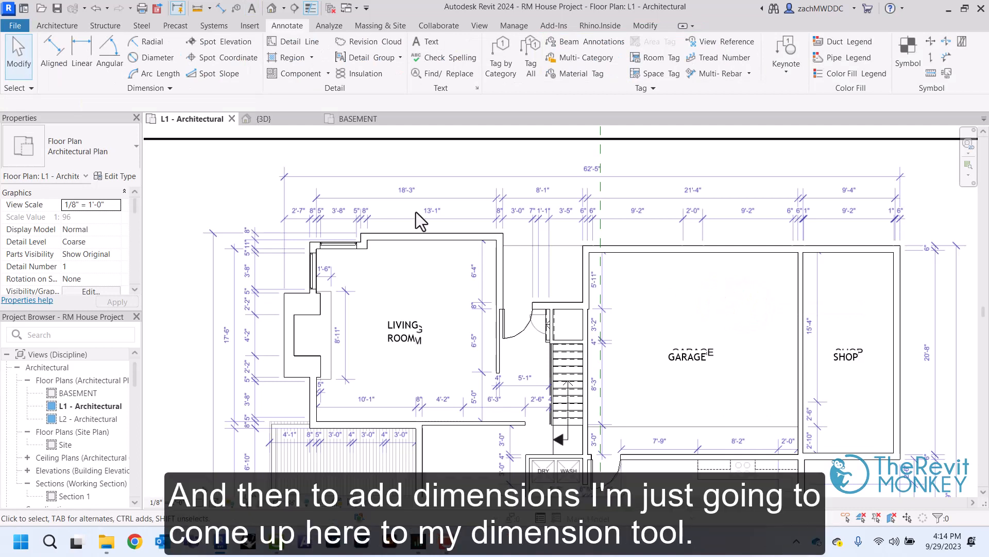
Add an overall aligned dimension from the chimney's leftmost face to the shop's right exterior wall, placed over the PDF's overall dimension line
left_click(221, 10)
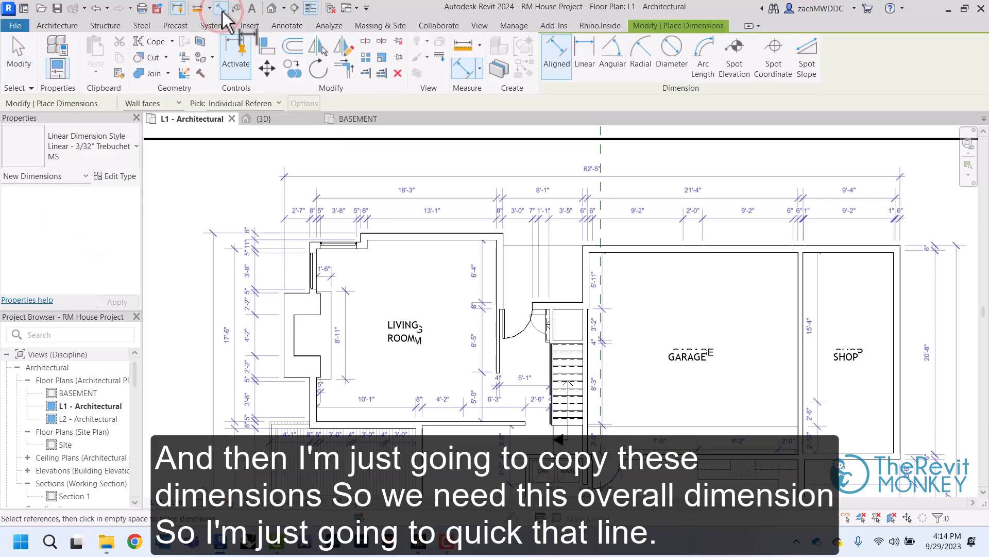
left_click(285, 306)
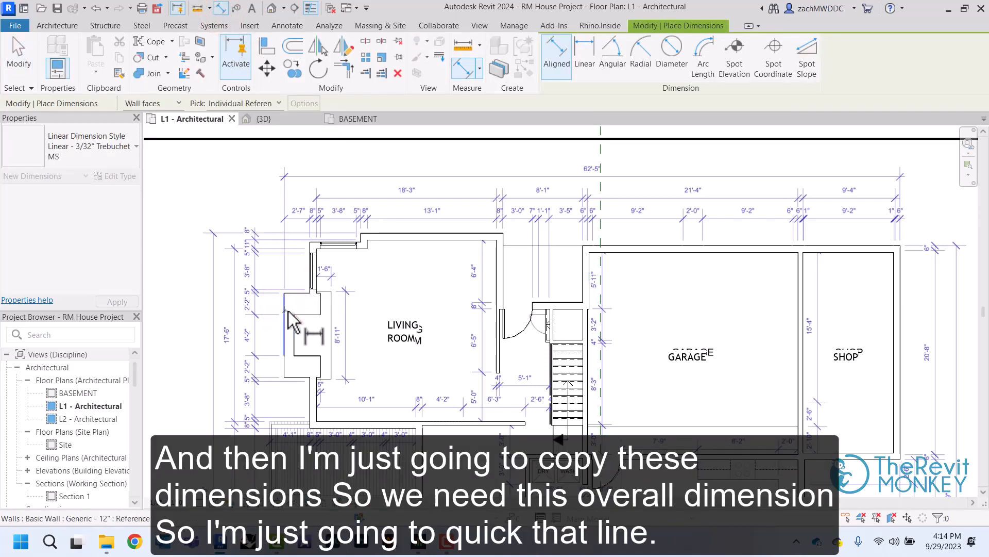
left_click(901, 316)
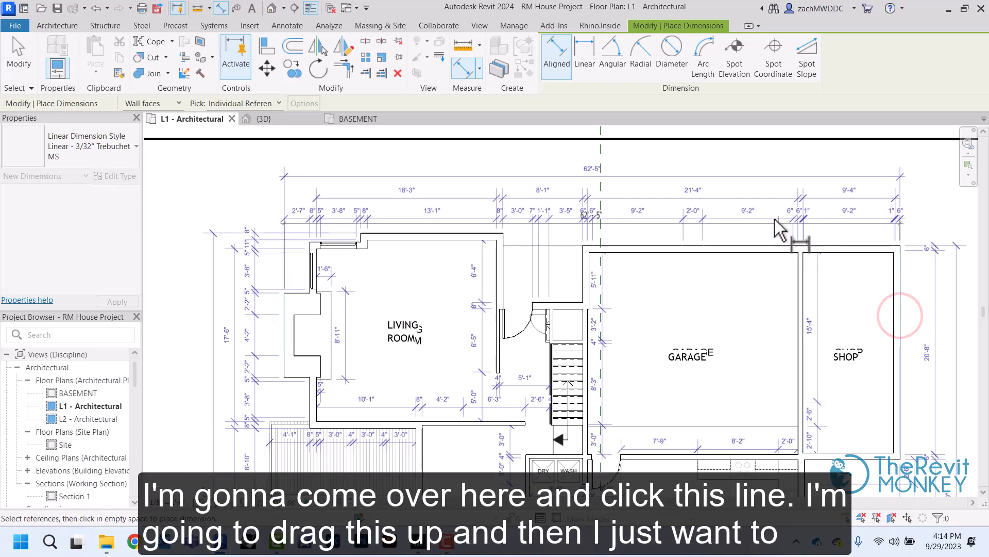
left_click(937, 187)
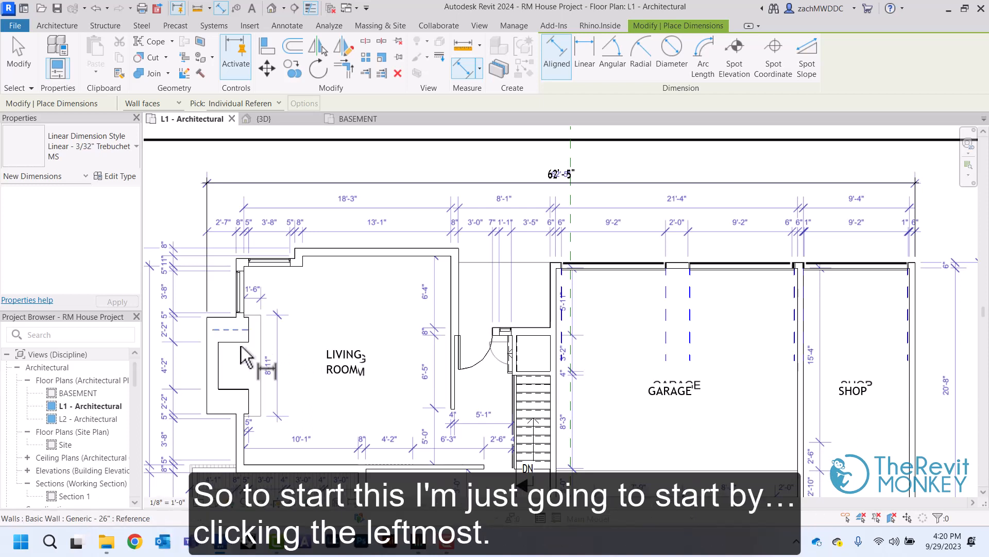
Start an aligned dimension string at the chimney's leftmost face, adding both faces of the living room's left wall and the top-wall window's edges
left_click(207, 343)
scroll(208, 345, "up", 5)
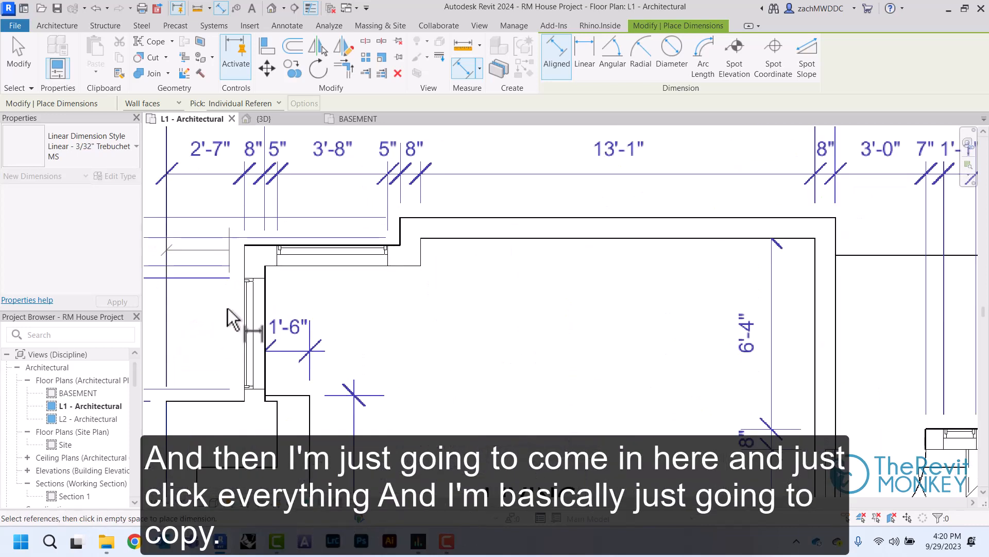
scroll(245, 293, "up", 2)
left_click(252, 261)
left_click(283, 294)
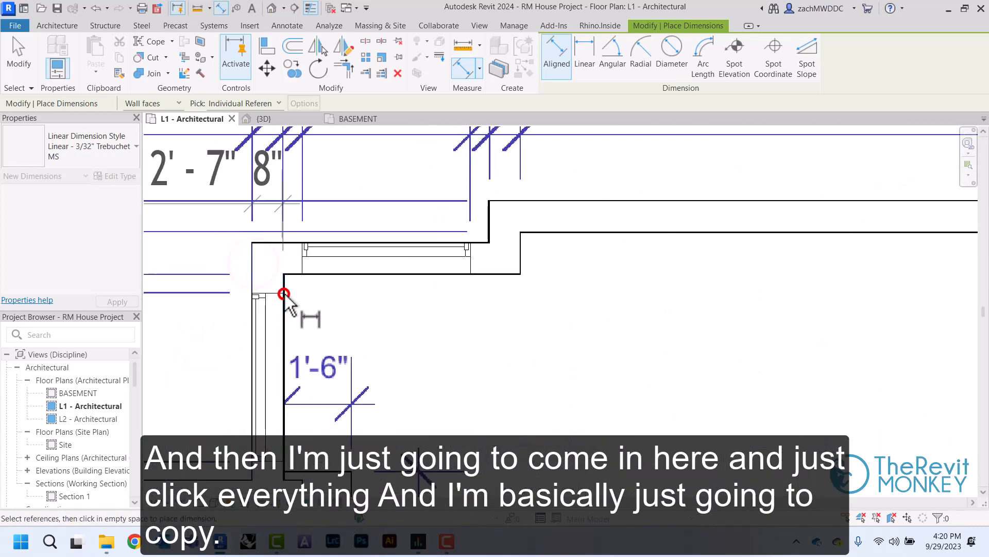
middle_click_drag(296, 181, 283, 289)
left_click(289, 363)
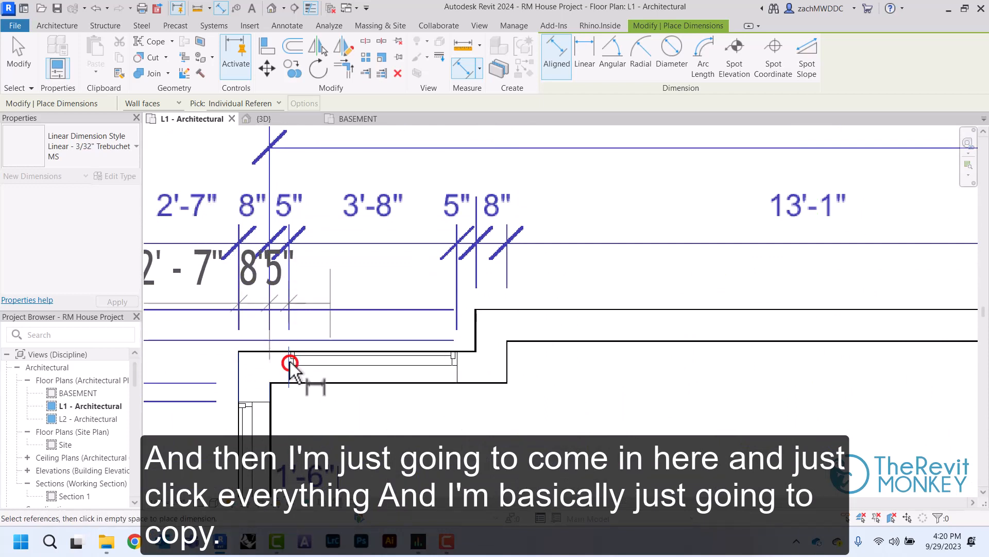
left_click(454, 355)
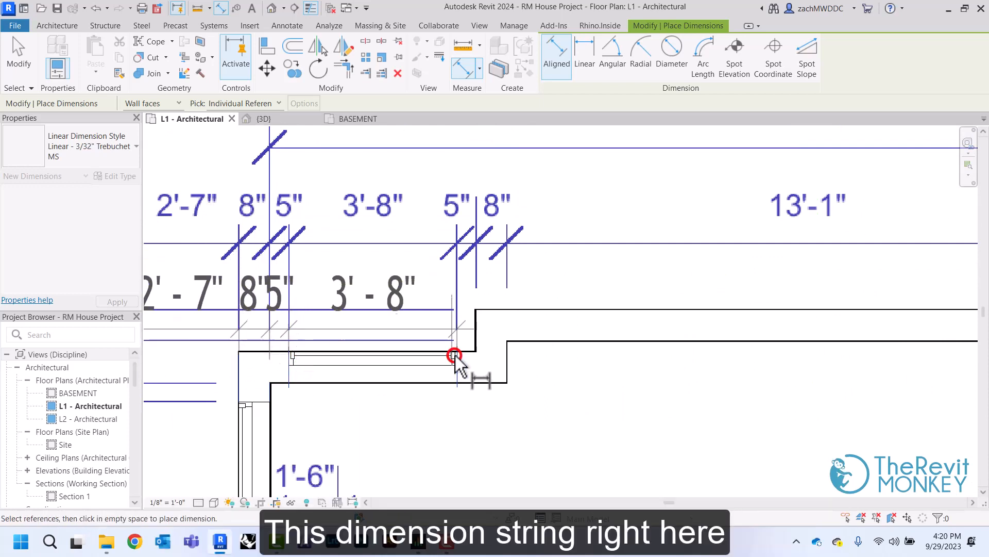
Extend the dimension string with both faces of the living room's upper wall jog and both faces of its right wall
left_click(475, 326)
middle_click_drag(518, 344, 291, 355)
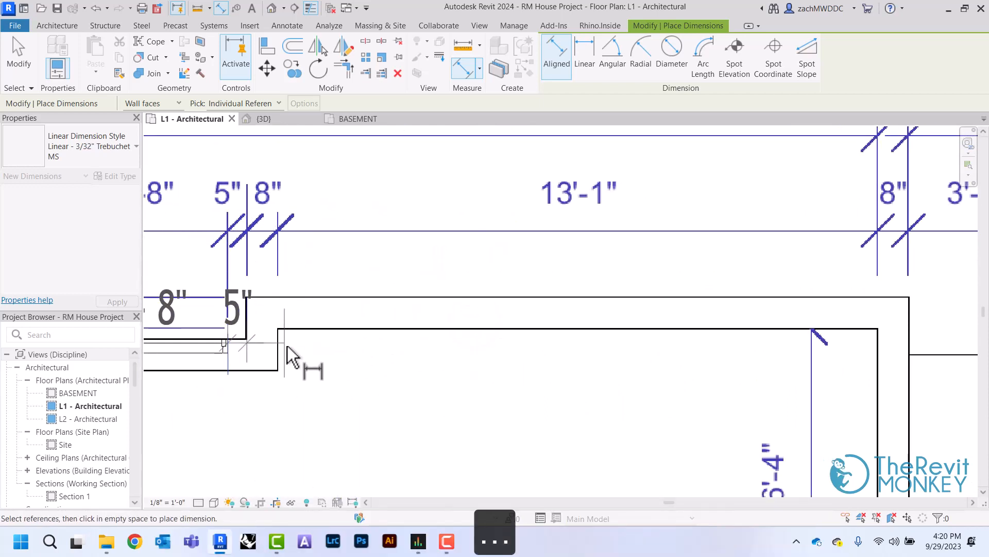
left_click(277, 347)
middle_click_drag(589, 370, 282, 363)
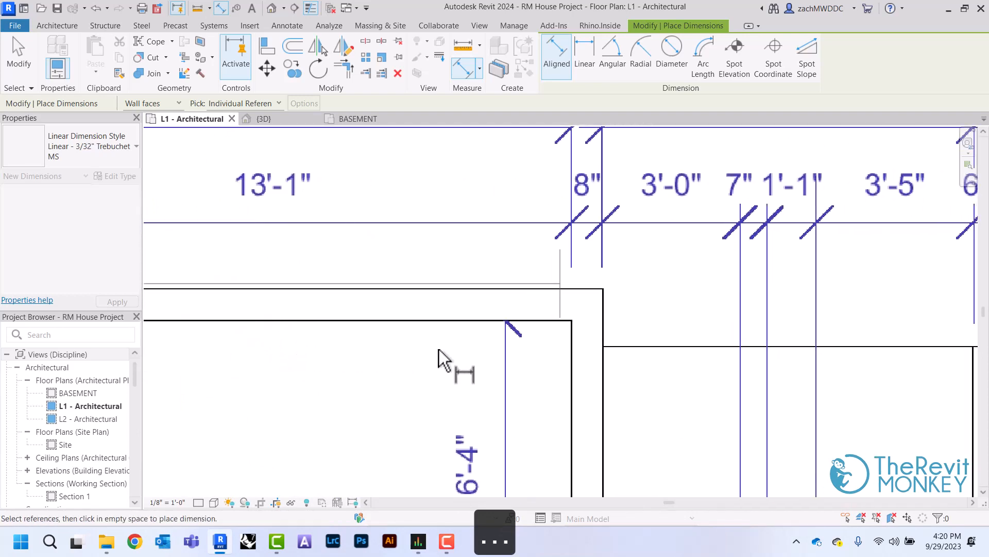
left_click(572, 349)
left_click(603, 330)
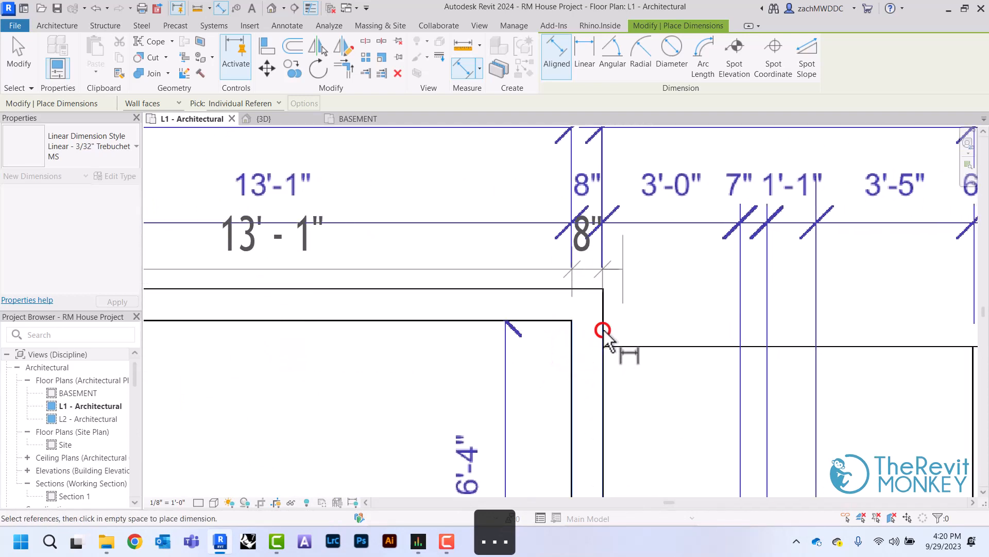
Continue the dimension string with the entry door's right side and both edges of the adjacent 13" window
middle_click_drag(603, 330, 588, 225)
scroll(603, 331, "down", 2)
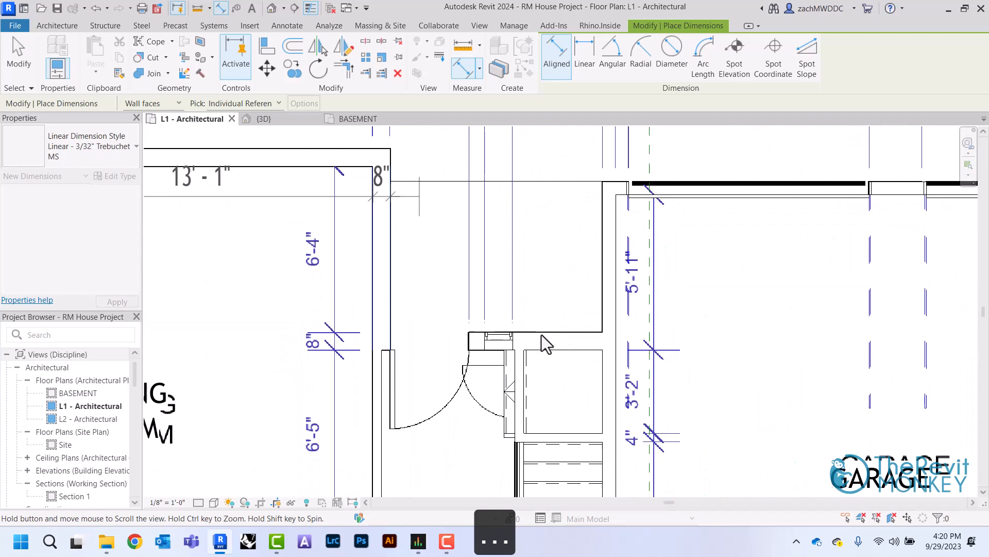
left_click(468, 335)
left_click(484, 338)
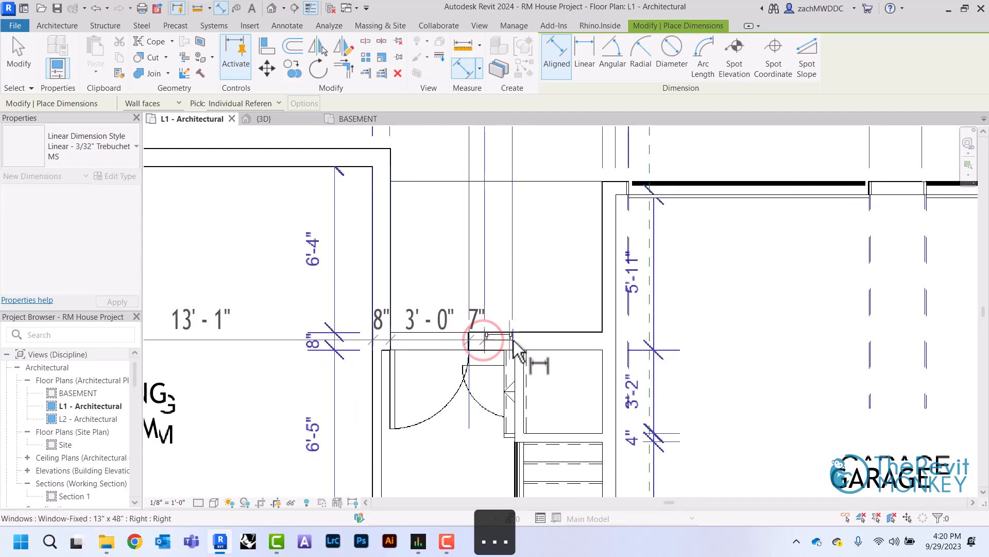
left_click(513, 340)
Add both faces of the garage's left wall and the first garage door's left edge to the dimension string
middle_click_drag(679, 215, 510, 344)
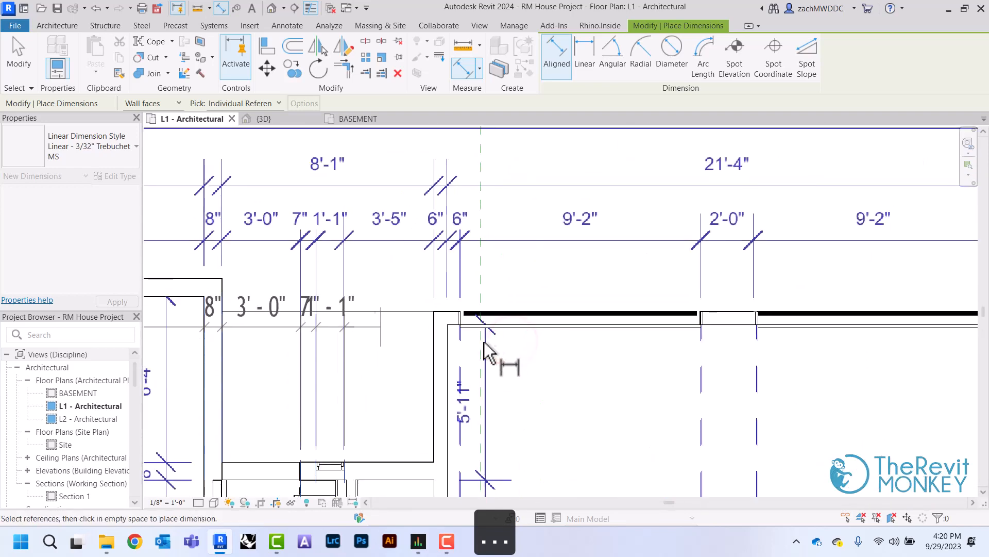
left_click(431, 344)
left_click(446, 347)
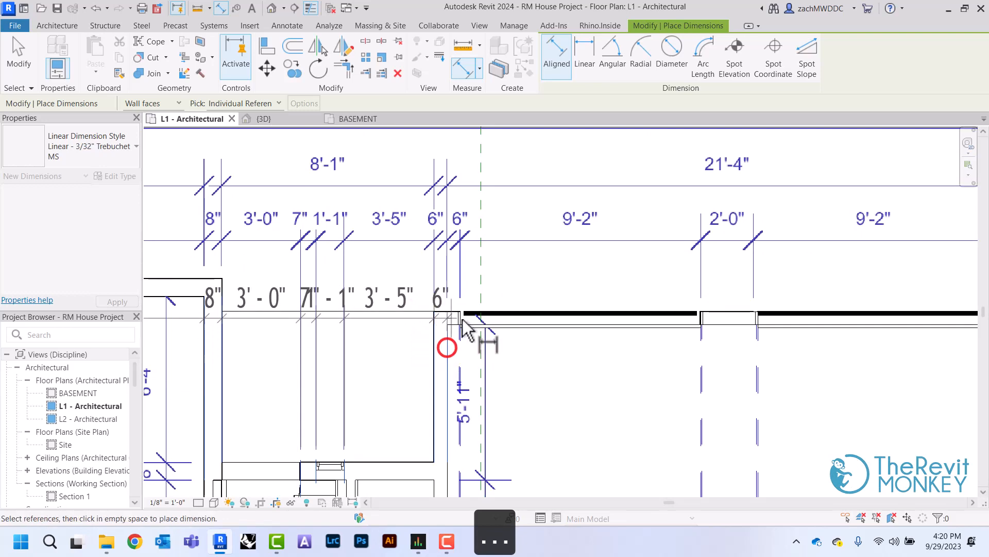
scroll(462, 318, "up", 2)
left_click(462, 318)
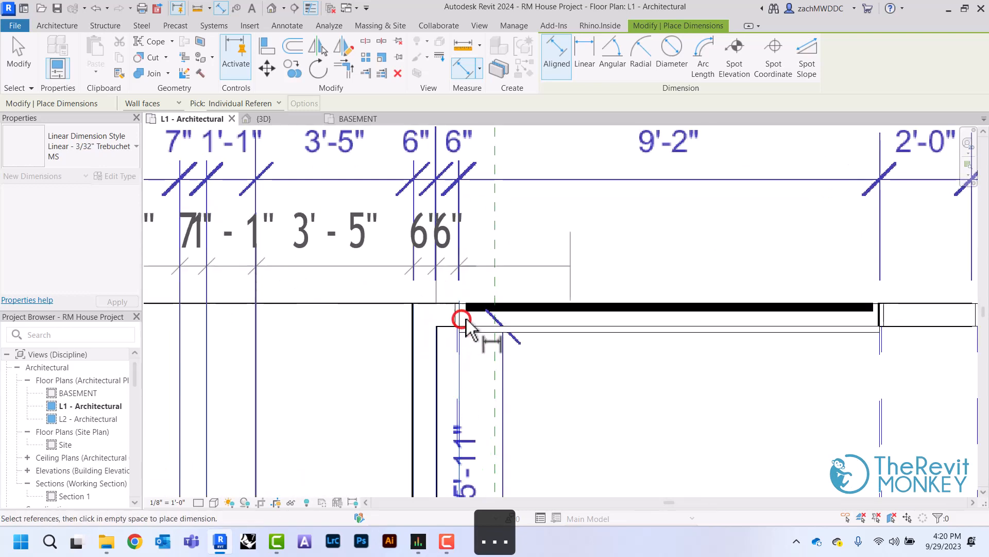
Add the first garage door's right edge, both edges of the second garage door and the shop door's left edge to the string
middle_click_drag(774, 330, 580, 315)
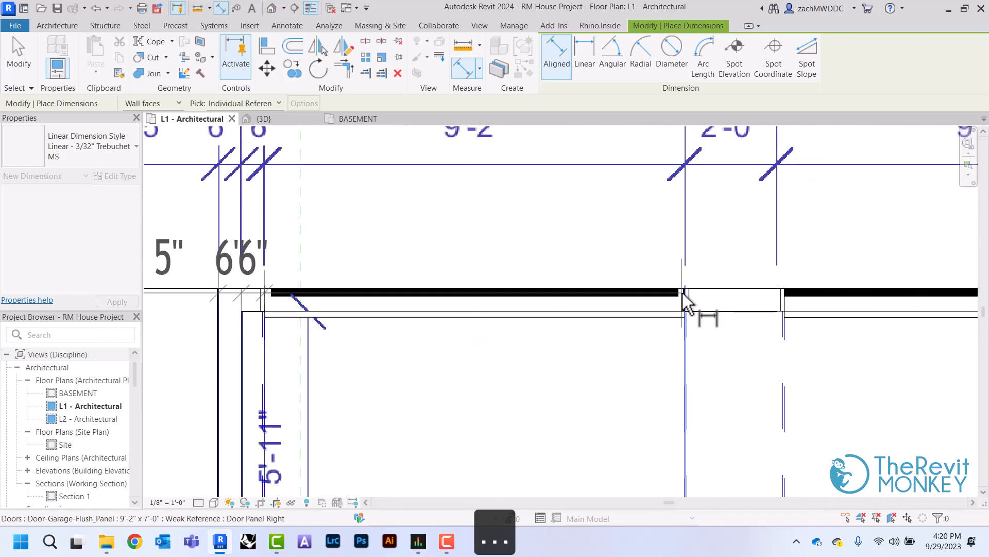
left_click(684, 301)
middle_click_drag(685, 297, 592, 312)
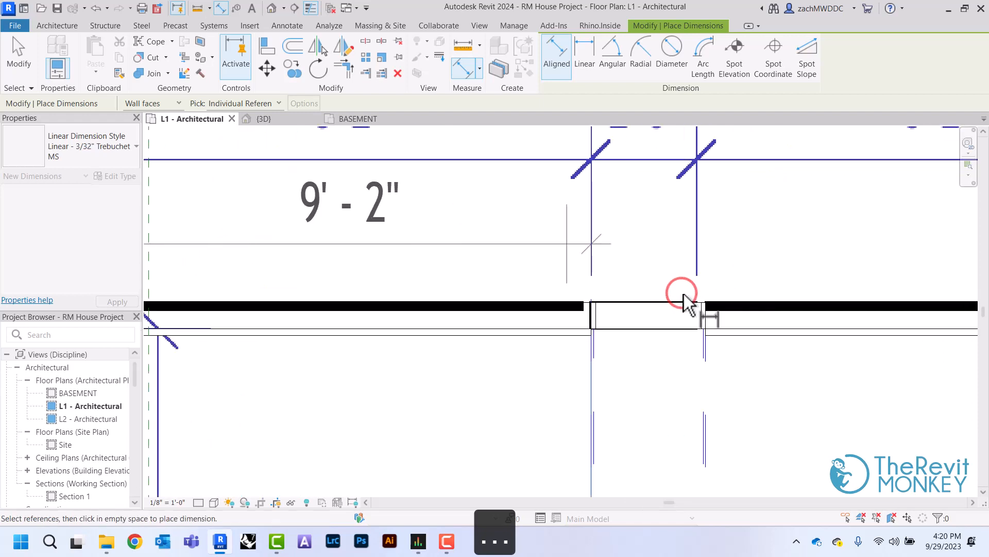
left_click(708, 316)
middle_click_drag(710, 317, 329, 317)
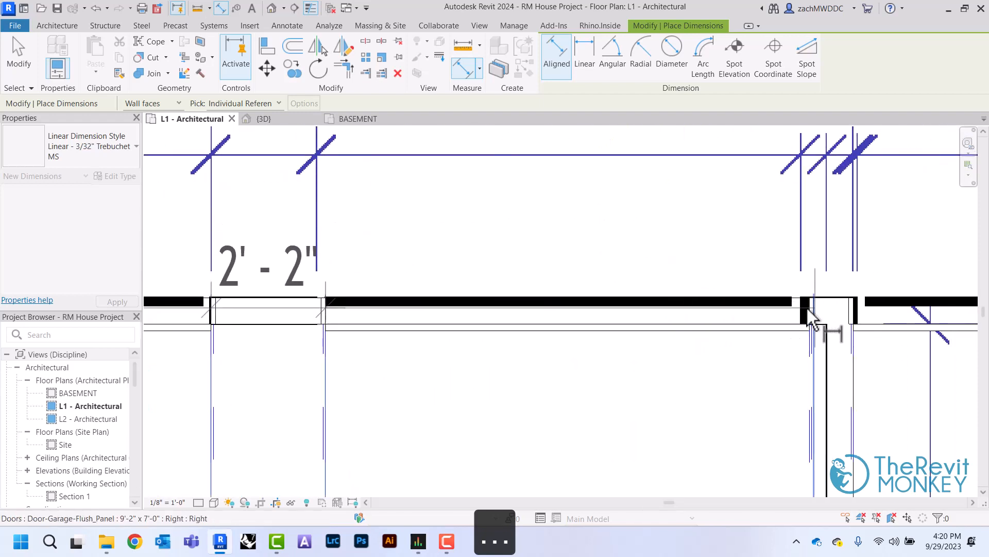
left_click(810, 314)
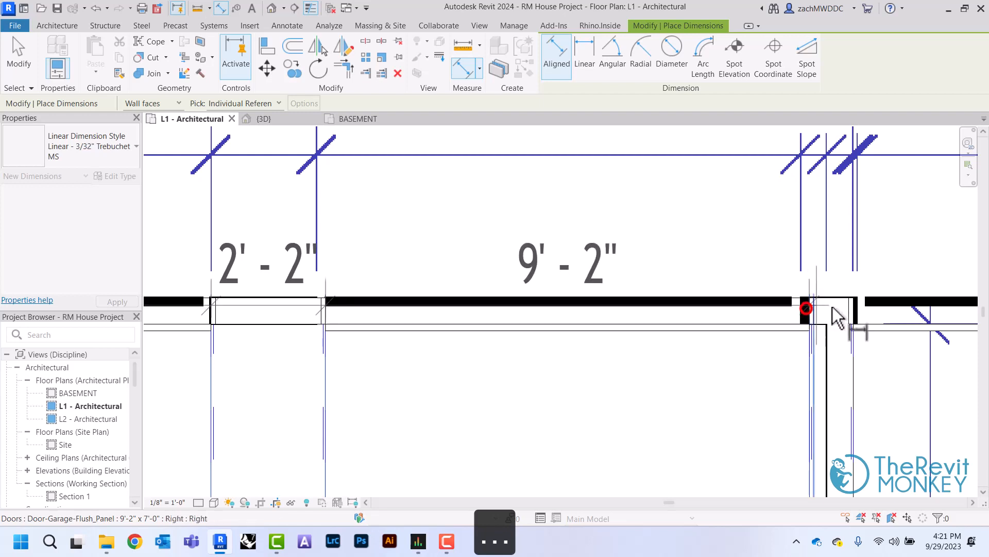
left_click(856, 305)
Finish the string at the shop door's right edge and the right wall's faces, placing it over the PDF's matching dimension line
middle_click_drag(857, 303, 328, 262)
left_click(813, 282)
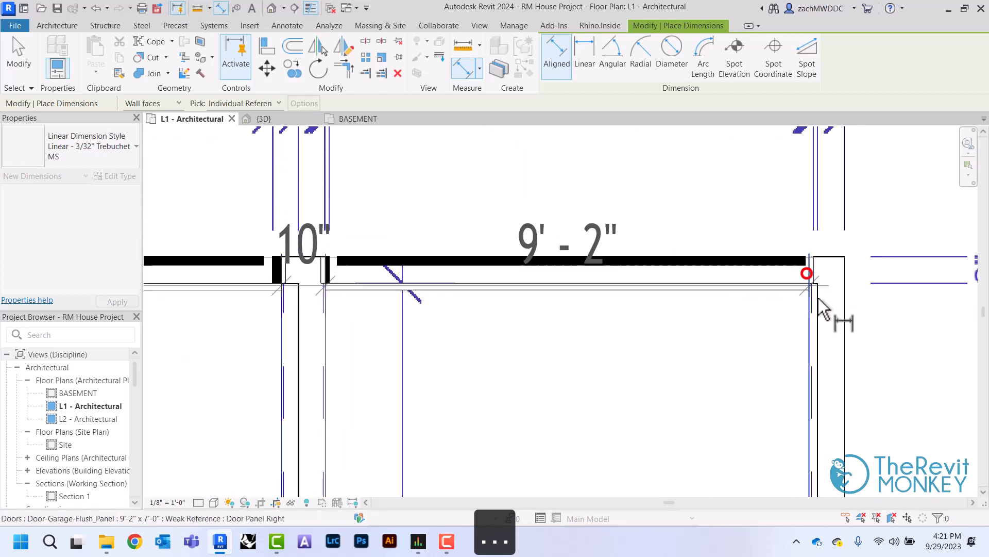
left_click(818, 302)
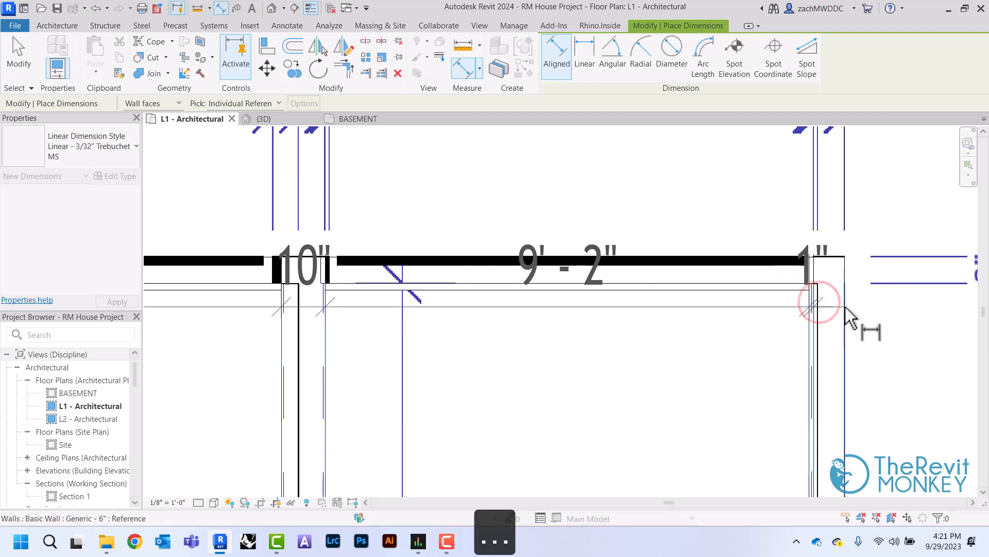
left_click(844, 308)
scroll(845, 304, "down", 3)
scroll(879, 242, "down", 1)
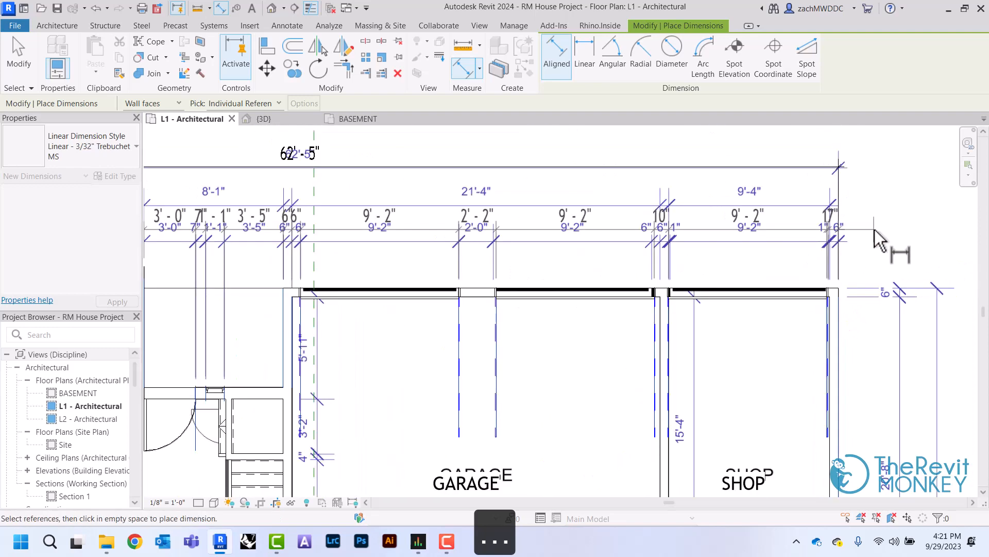
left_click(875, 242)
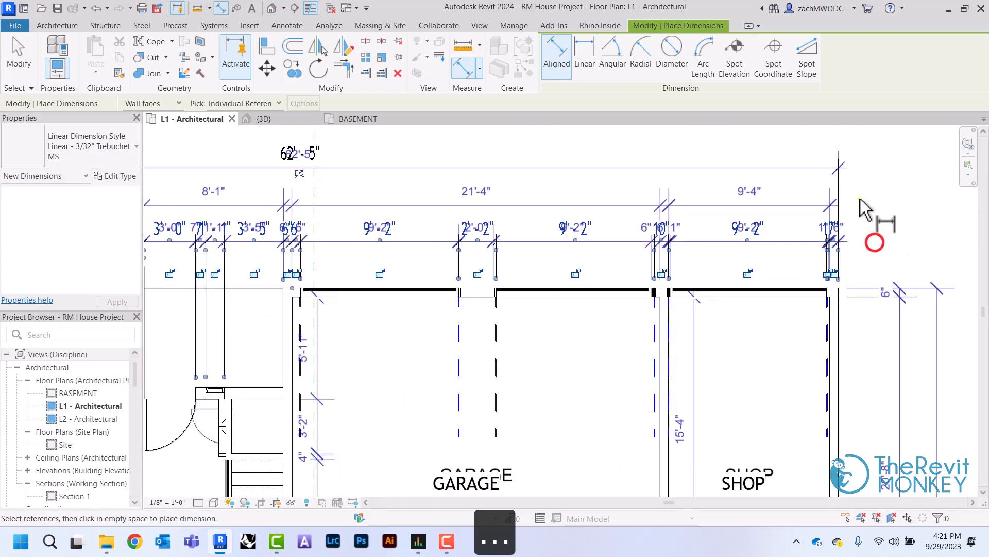
right_click(860, 200)
left_click(866, 204)
right_click(867, 203)
left_click(873, 207)
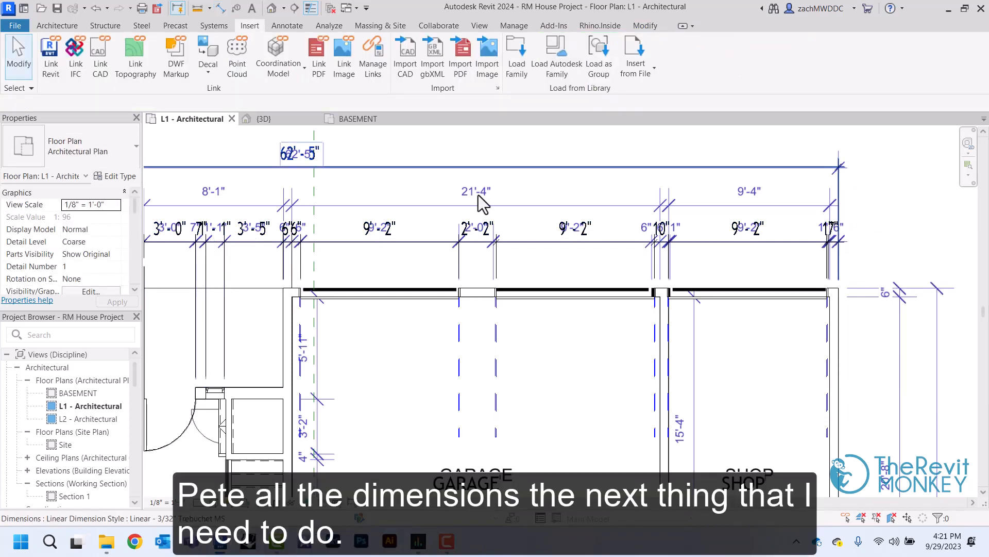
Enable selection of pinned elements and hide the floor plan PDF in the L1 view
left_click(23, 90)
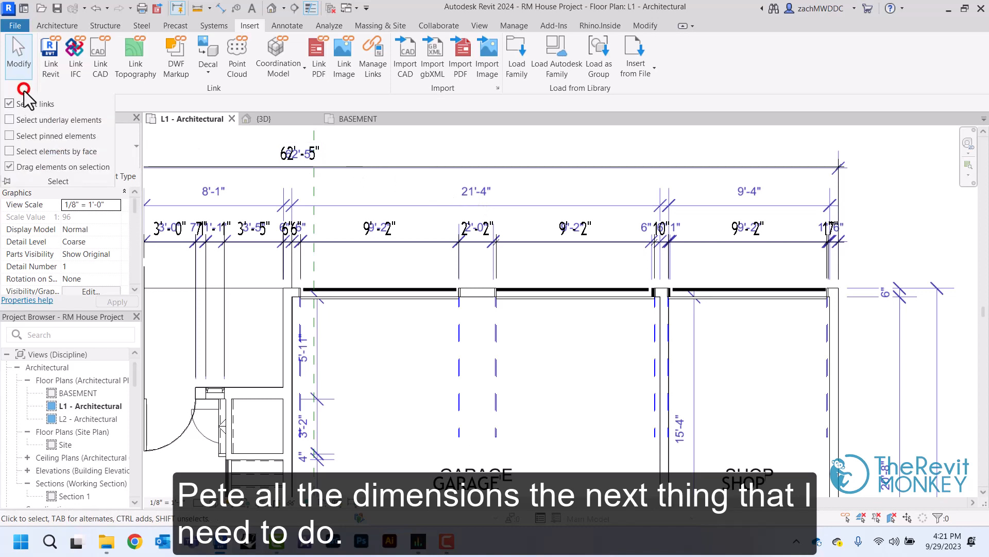
left_click(38, 137)
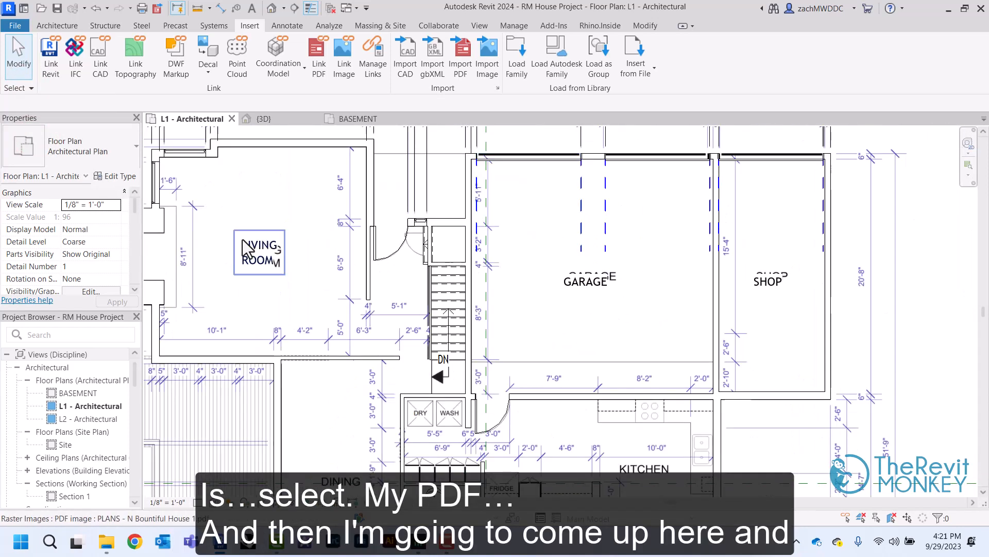
left_click(244, 238)
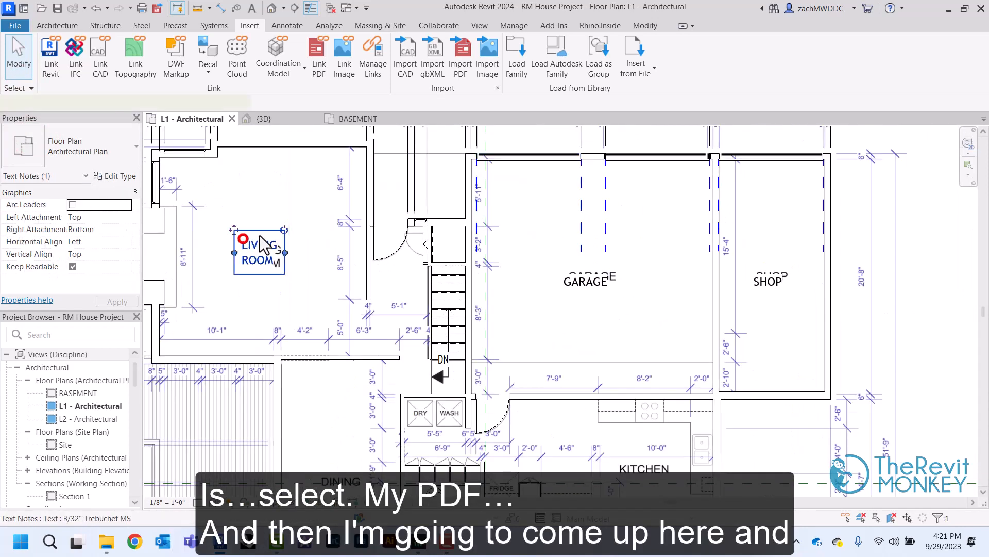
left_click(341, 211)
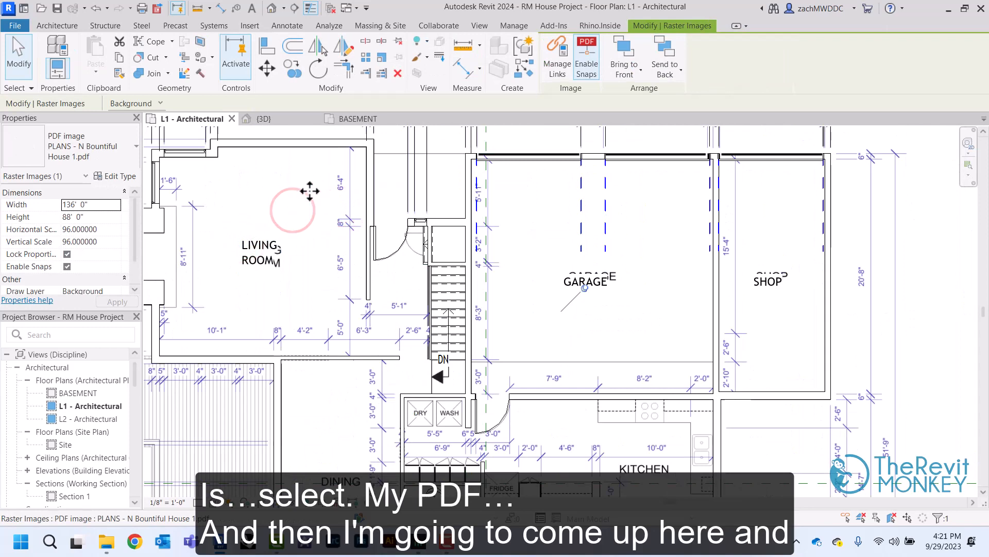
left_click(430, 46)
left_click(432, 56)
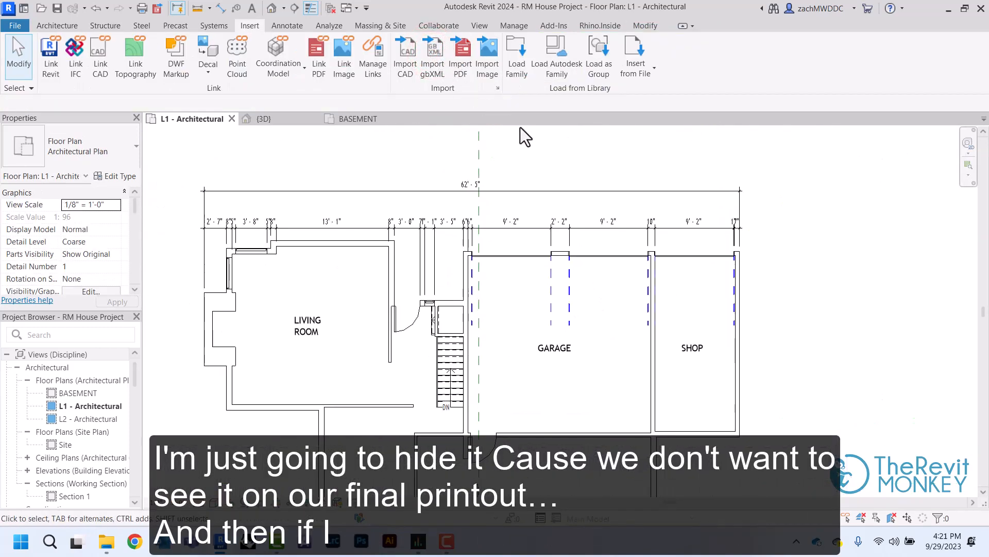
right_click(553, 154)
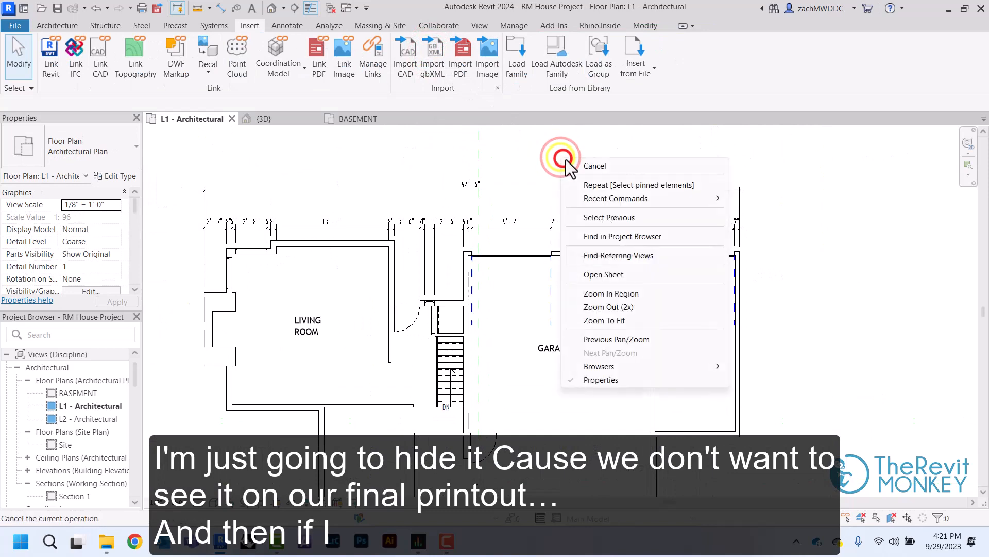
left_click(593, 161)
Pull the crowded 6" dimension texts at the garage's left wall up and away from the dimension line
left_click(470, 227)
scroll(470, 224, "up", 6)
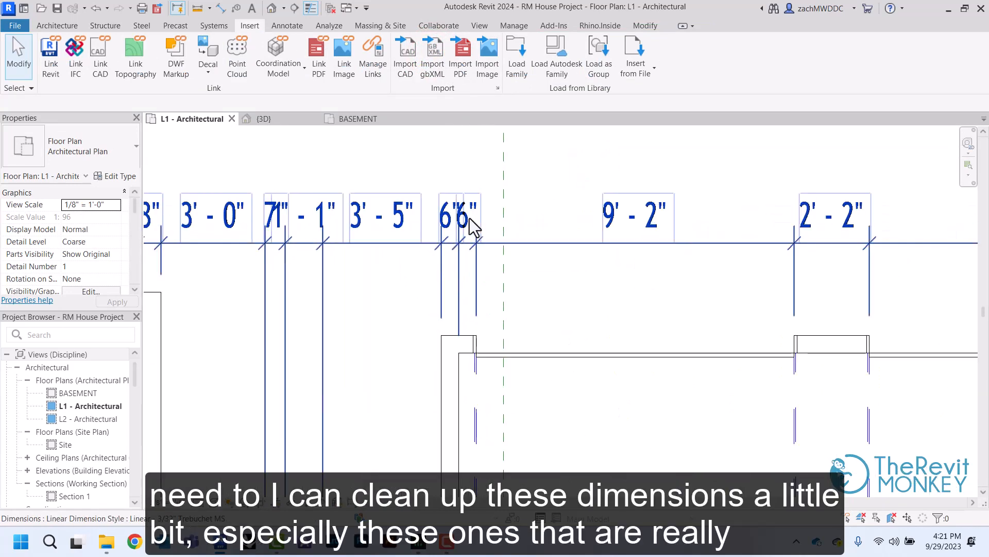
left_click(469, 217)
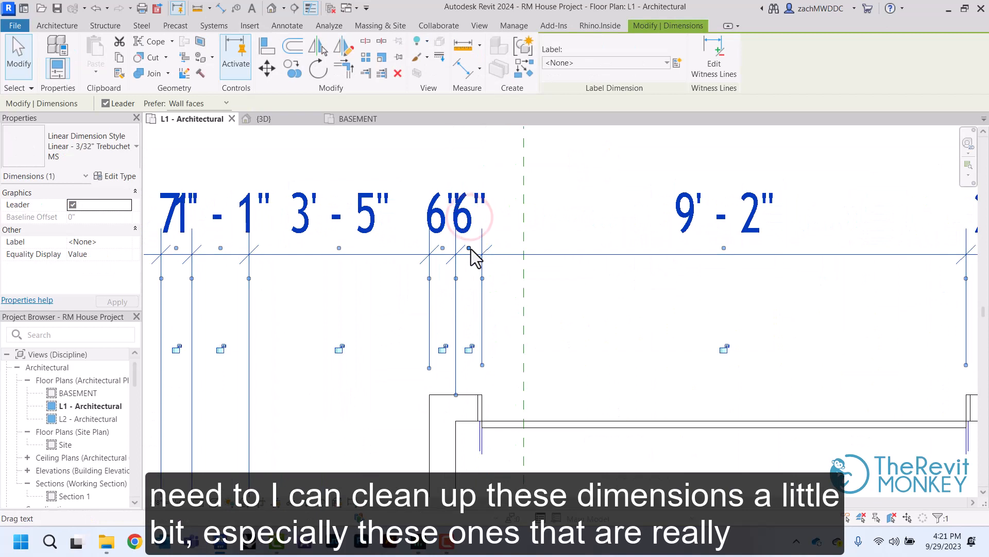
left_click_drag(470, 249, 568, 217)
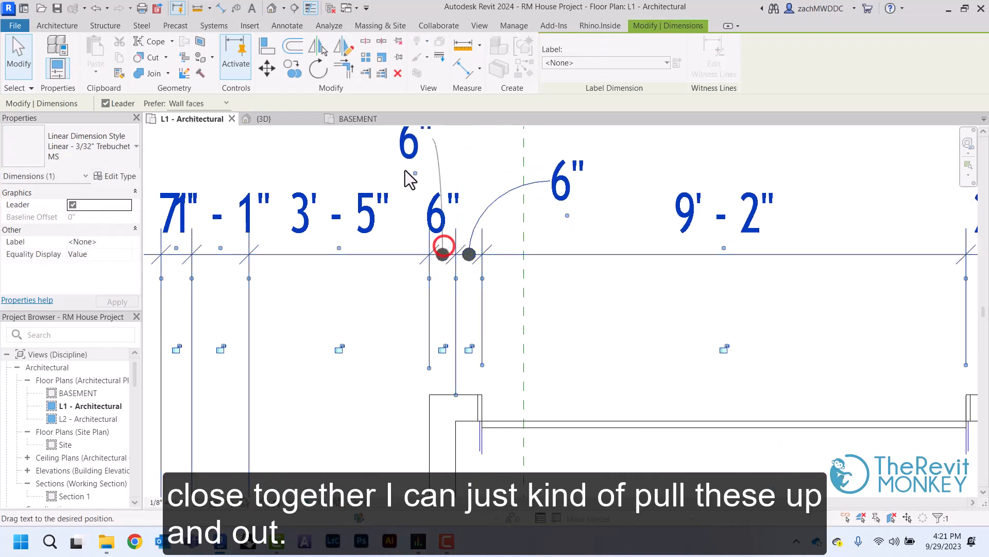